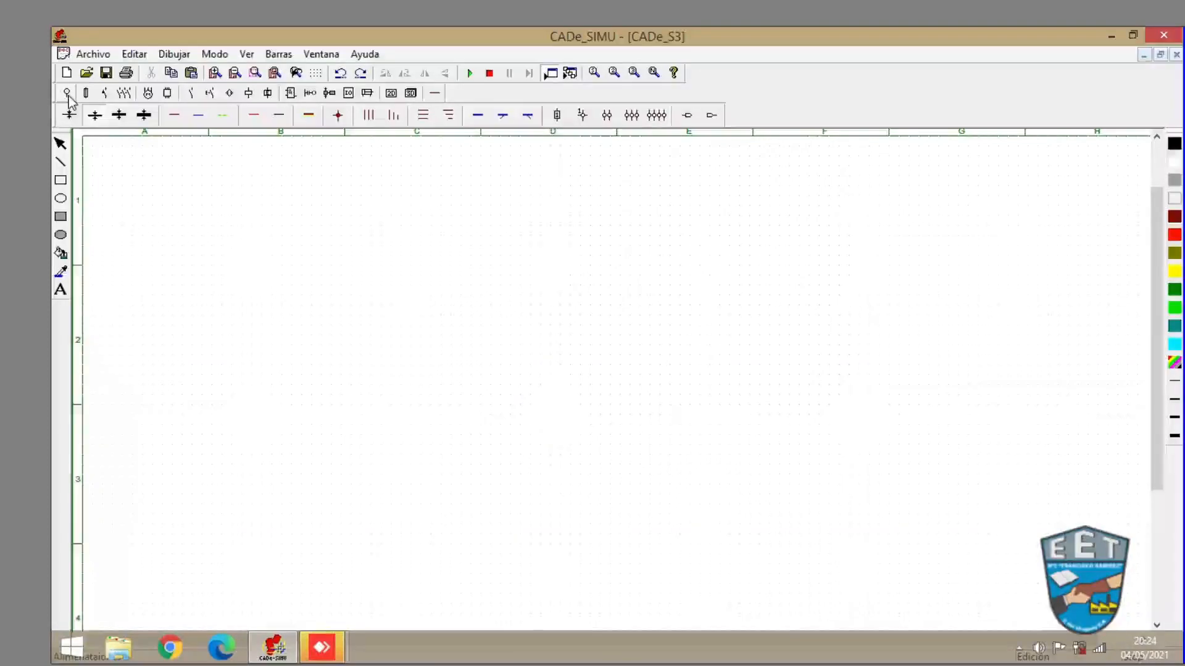
- Place the L supply terminal near the top of the sheet and the N terminal near the bottom
left_click(67, 95)
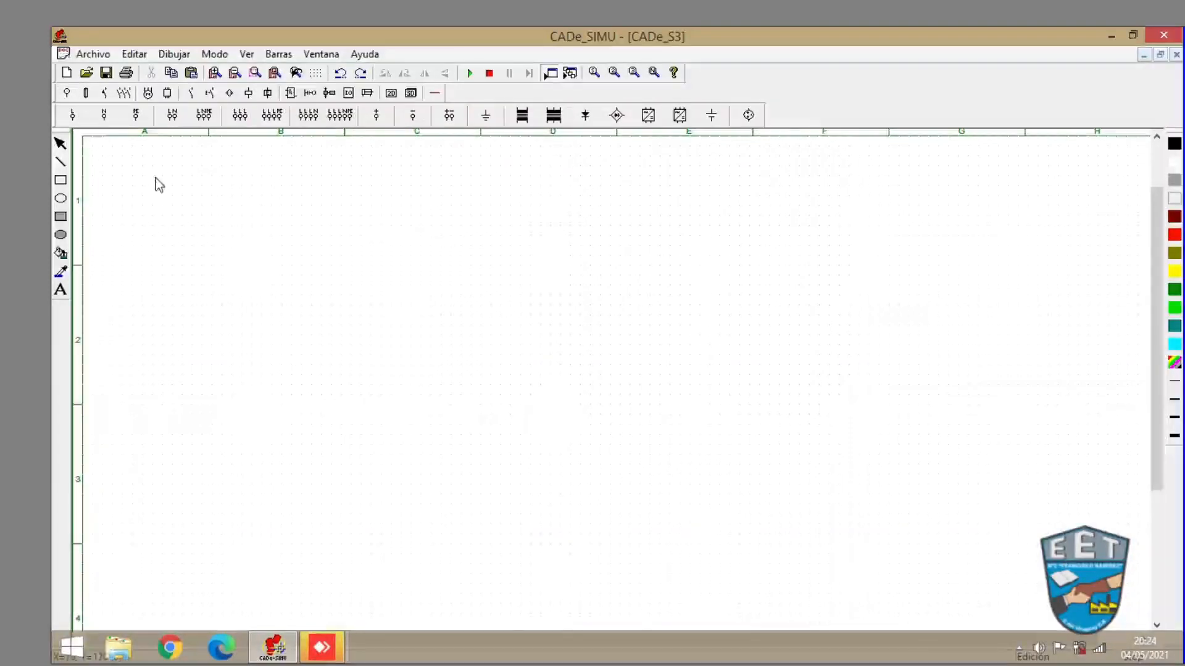
left_click(72, 116)
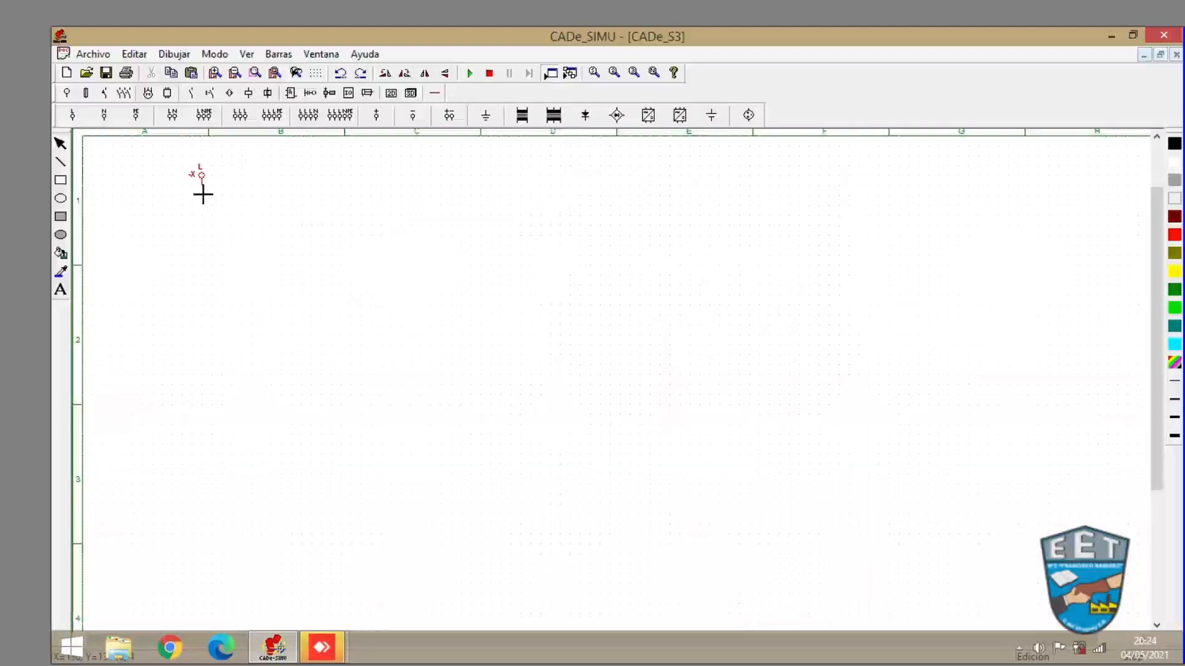
left_click(179, 212)
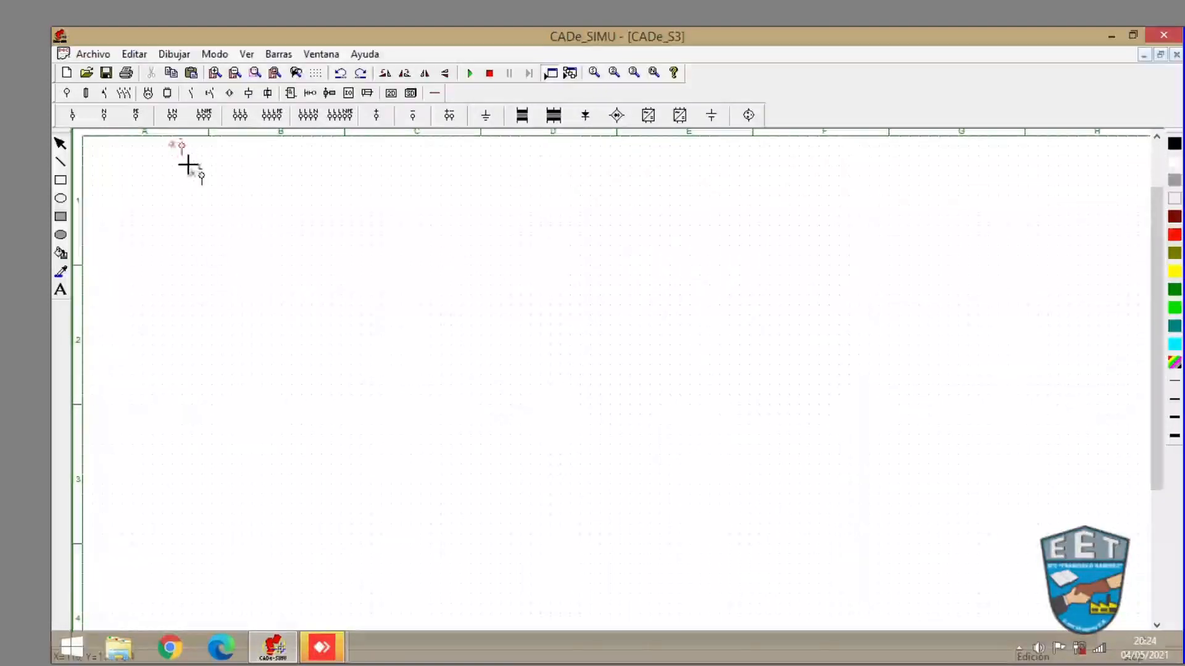
left_click(105, 116)
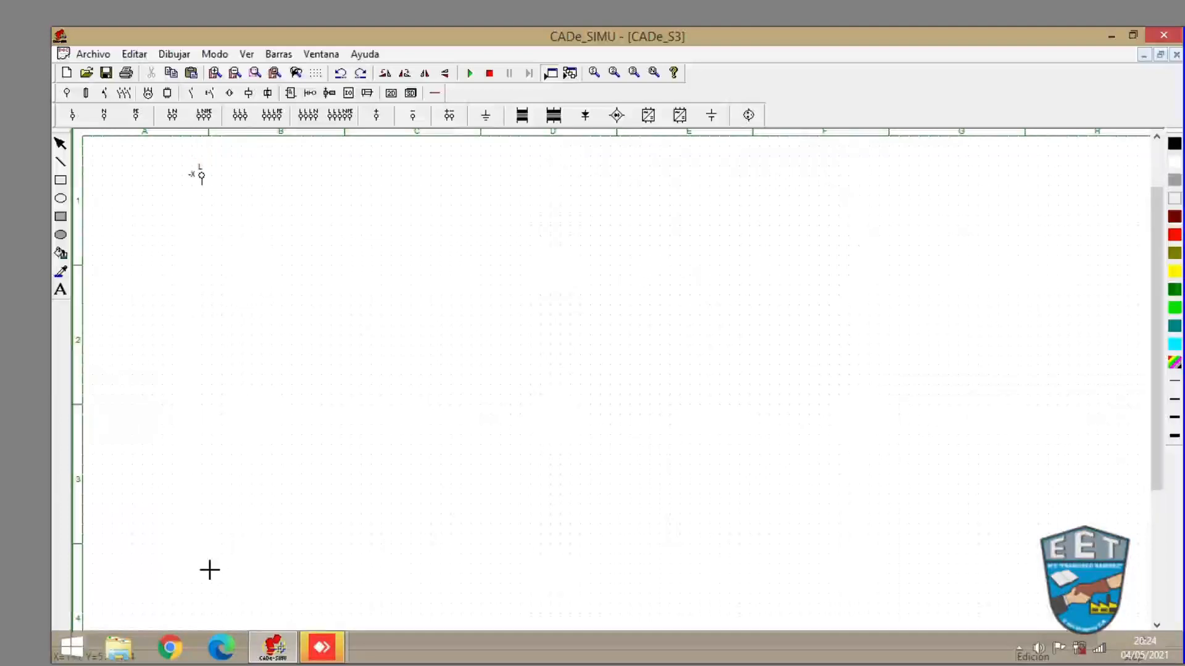
left_click(127, 548)
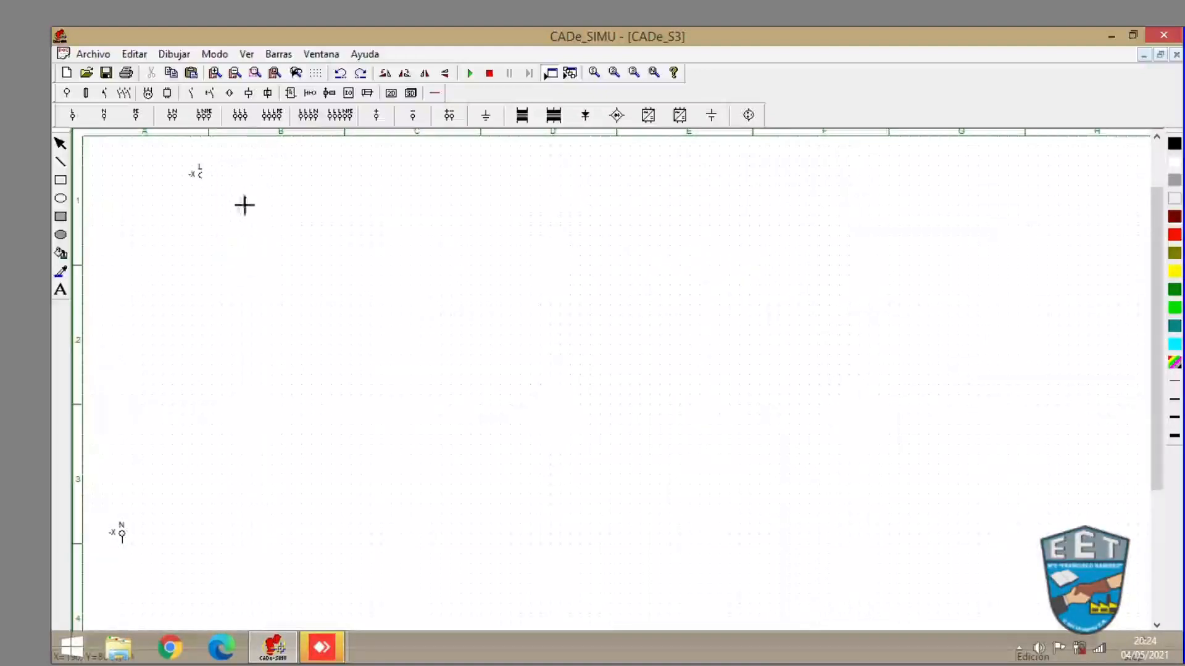
- Place a fuse directly below the L terminal
left_click(85, 93)
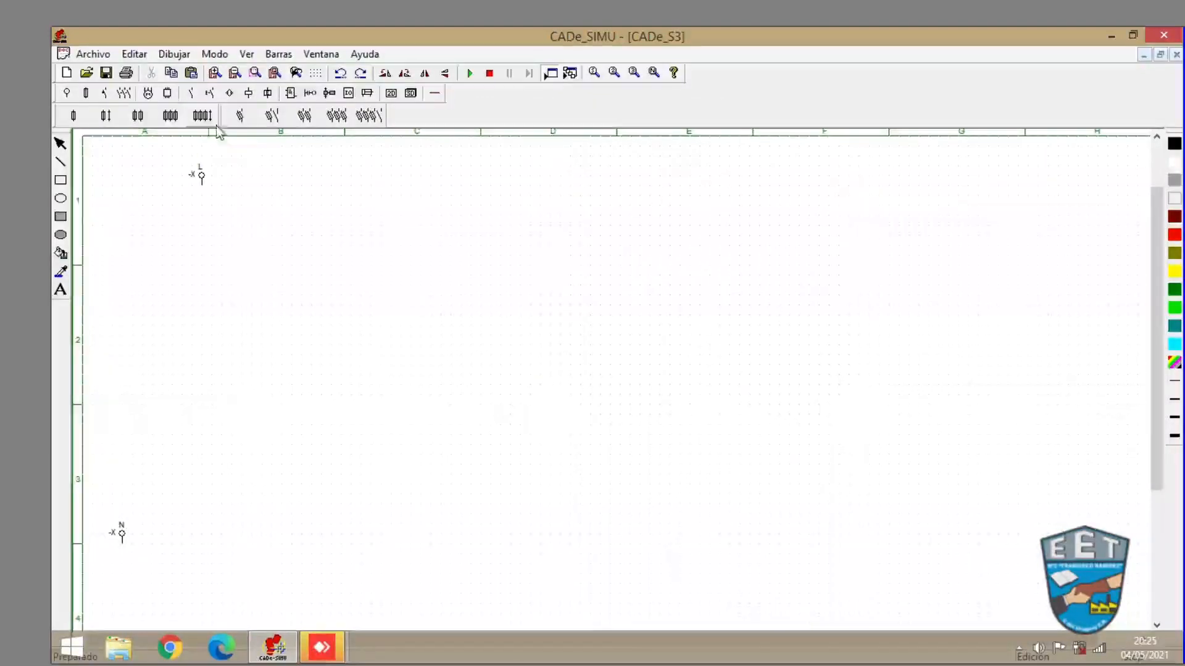
left_click(241, 116)
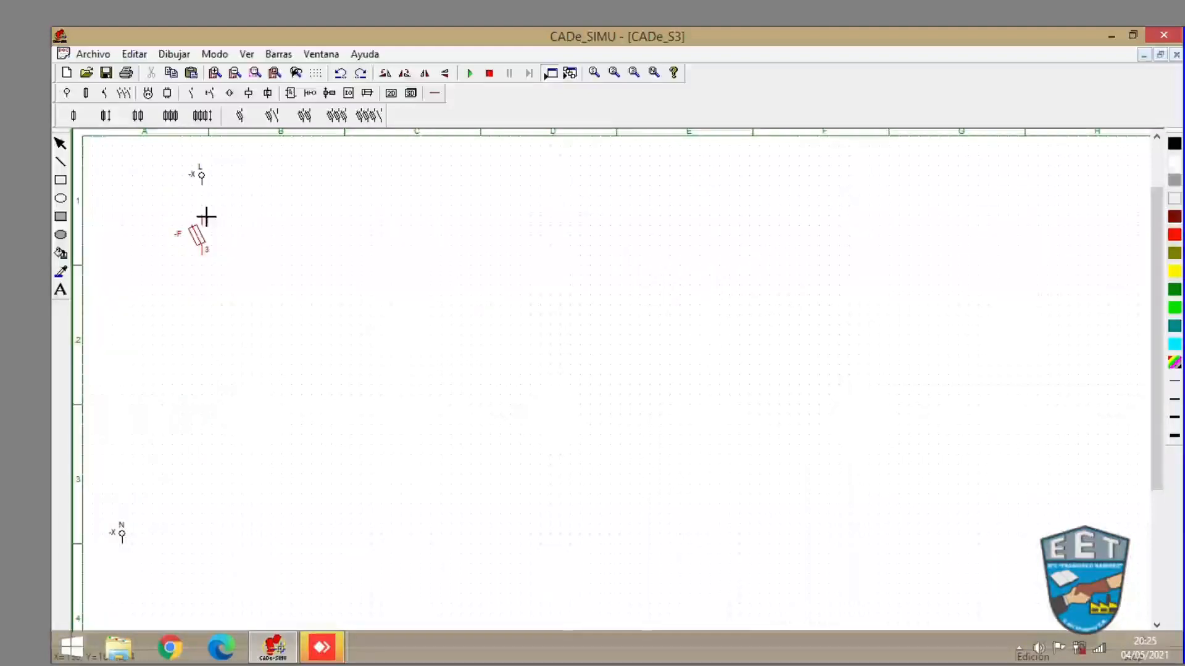
left_click(204, 209)
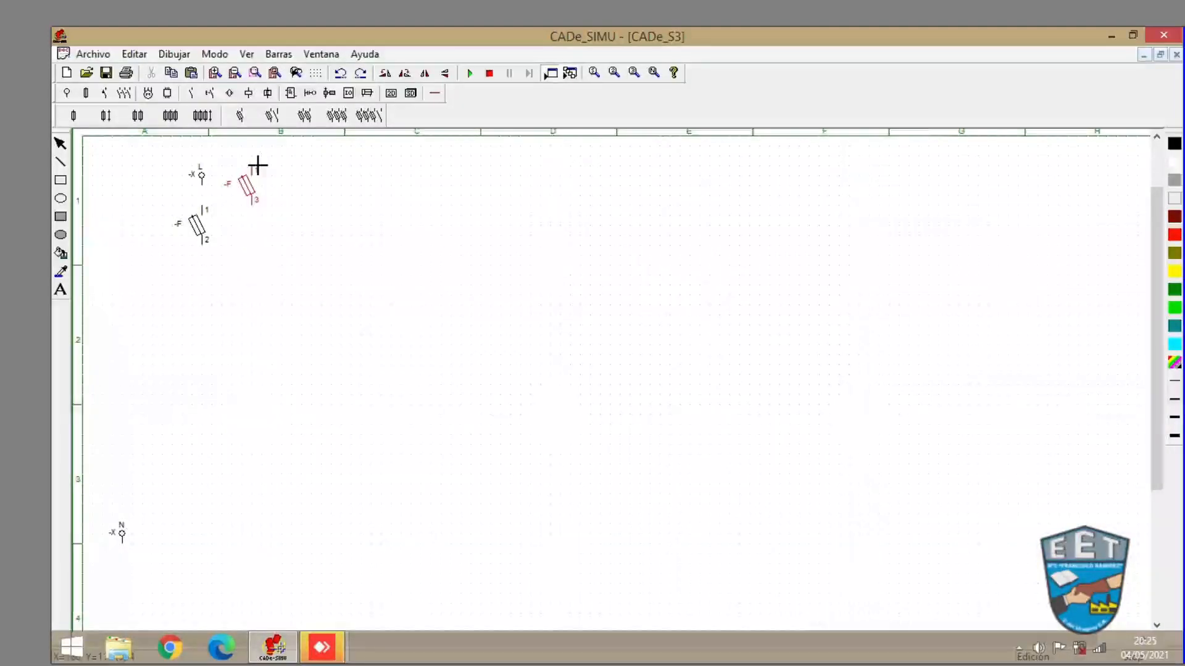
- Discard the extra fuse and place a thermal overload relay contact (95, 96, 98) below the fuse
left_click(210, 94)
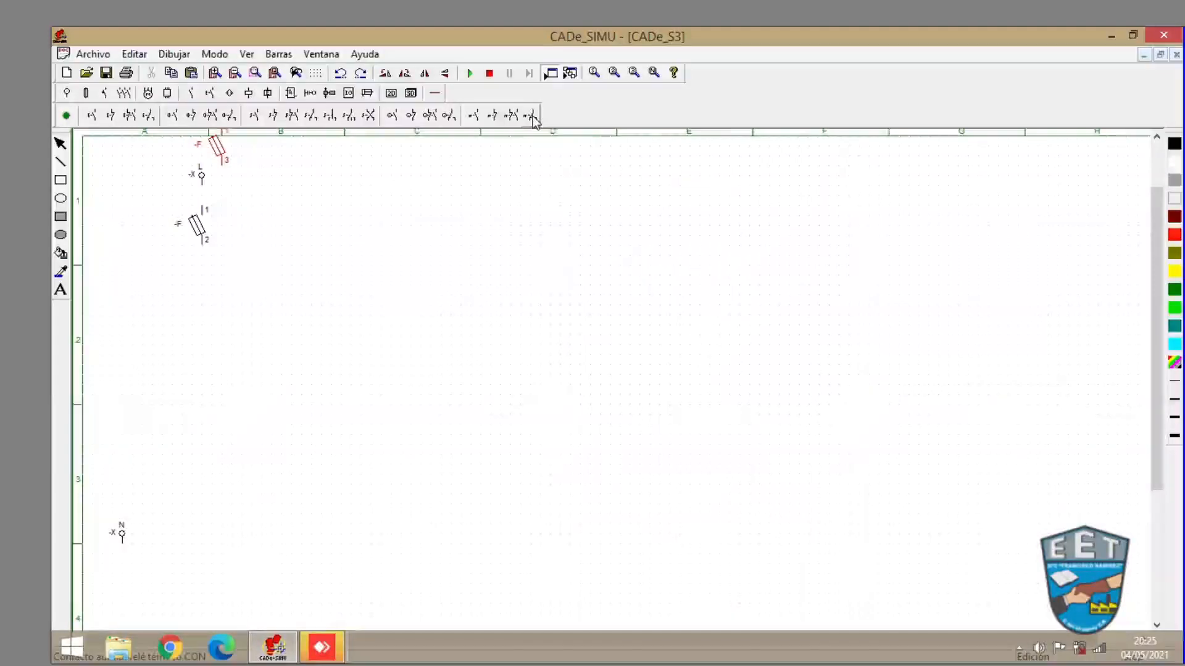
key("Delete")
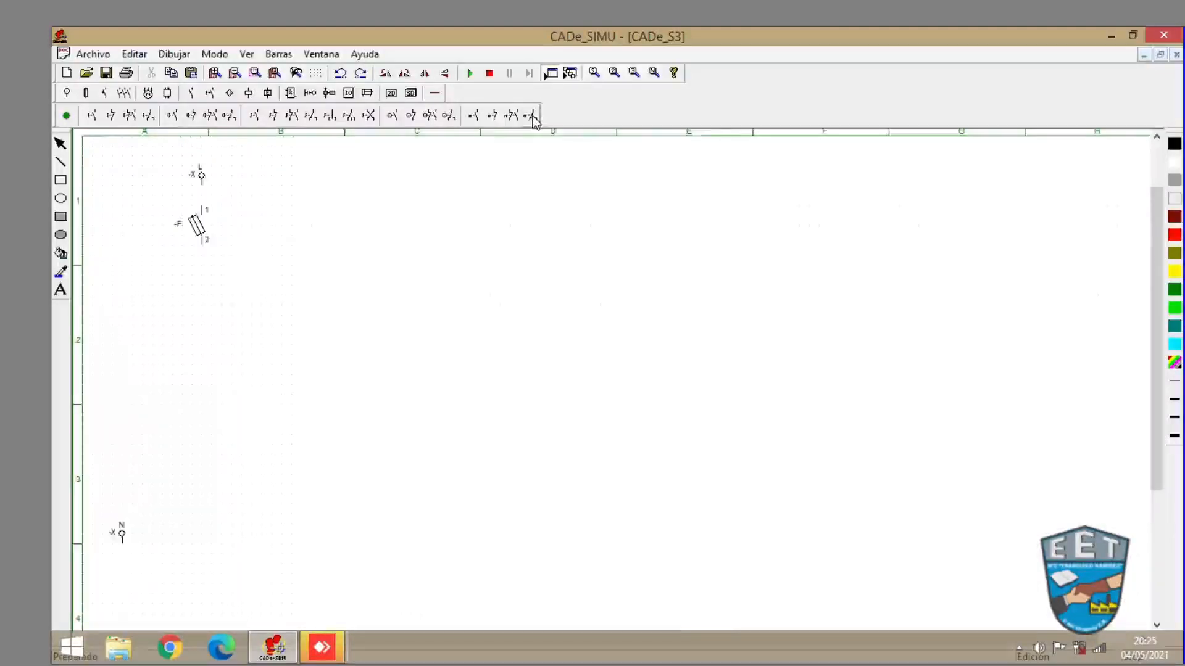
left_click(532, 116)
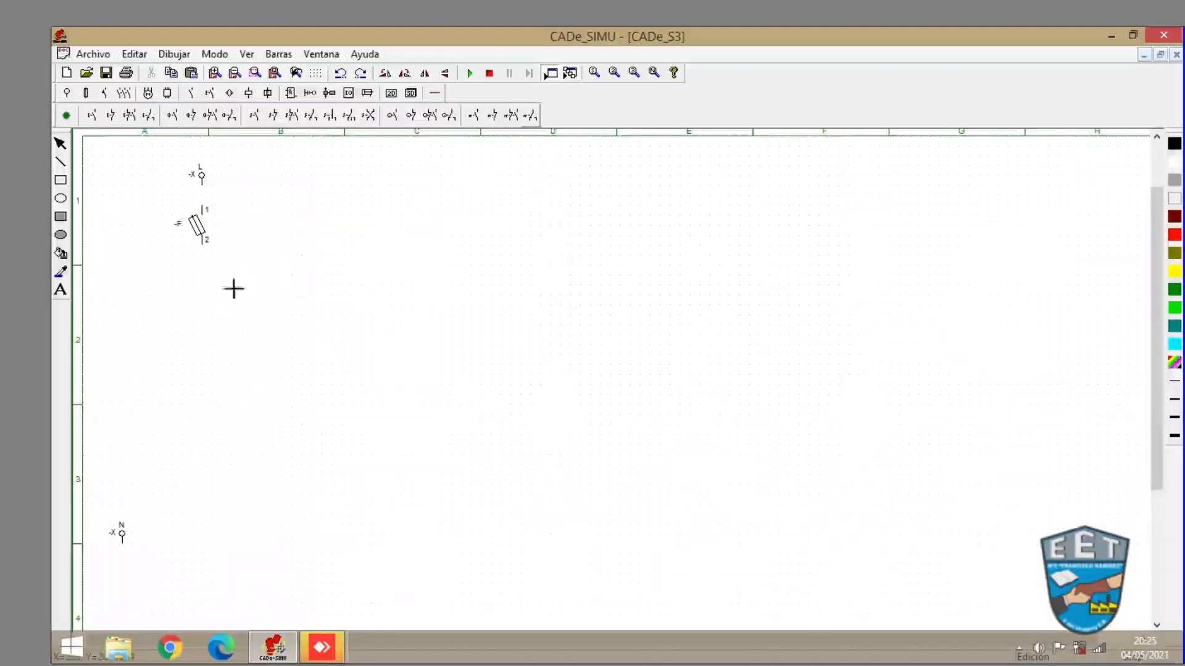
left_click(199, 280)
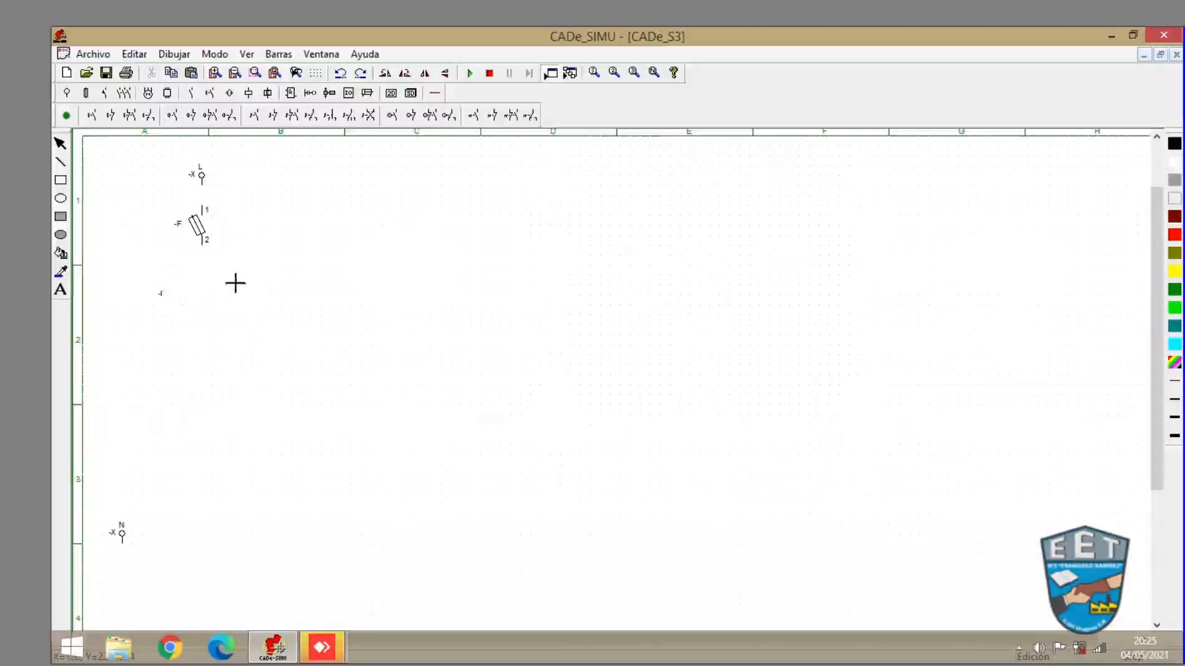
key("Escape")
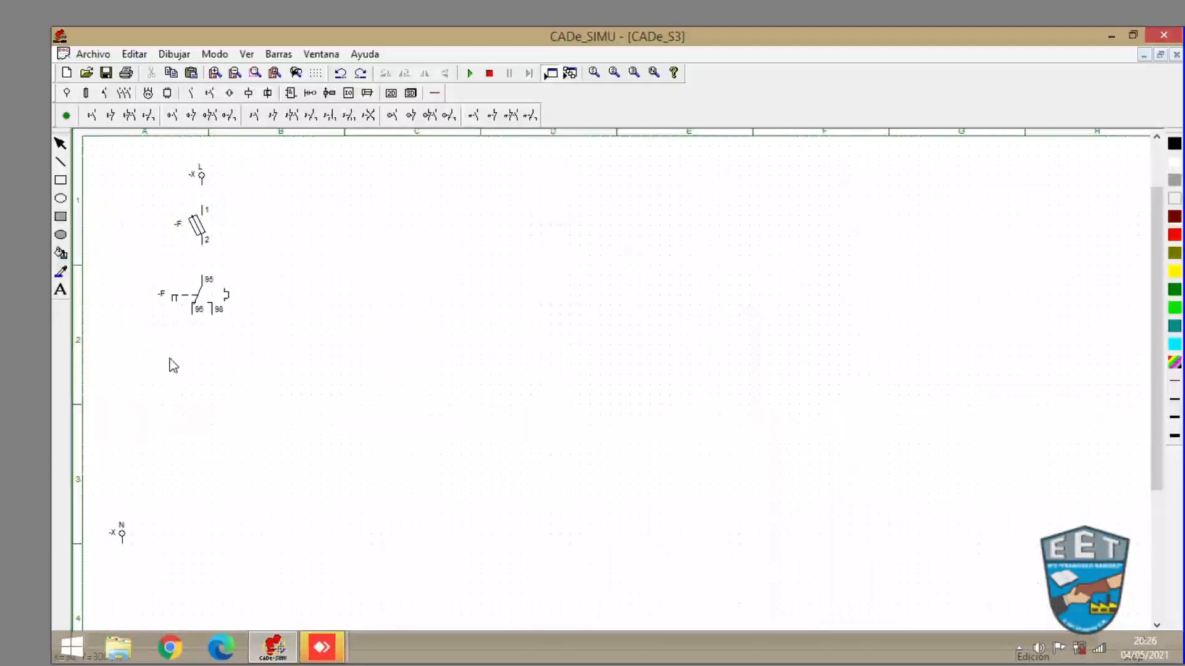
- Place a normally closed pushbutton contact (11-12) below the thermal relay contact
left_click(110, 116)
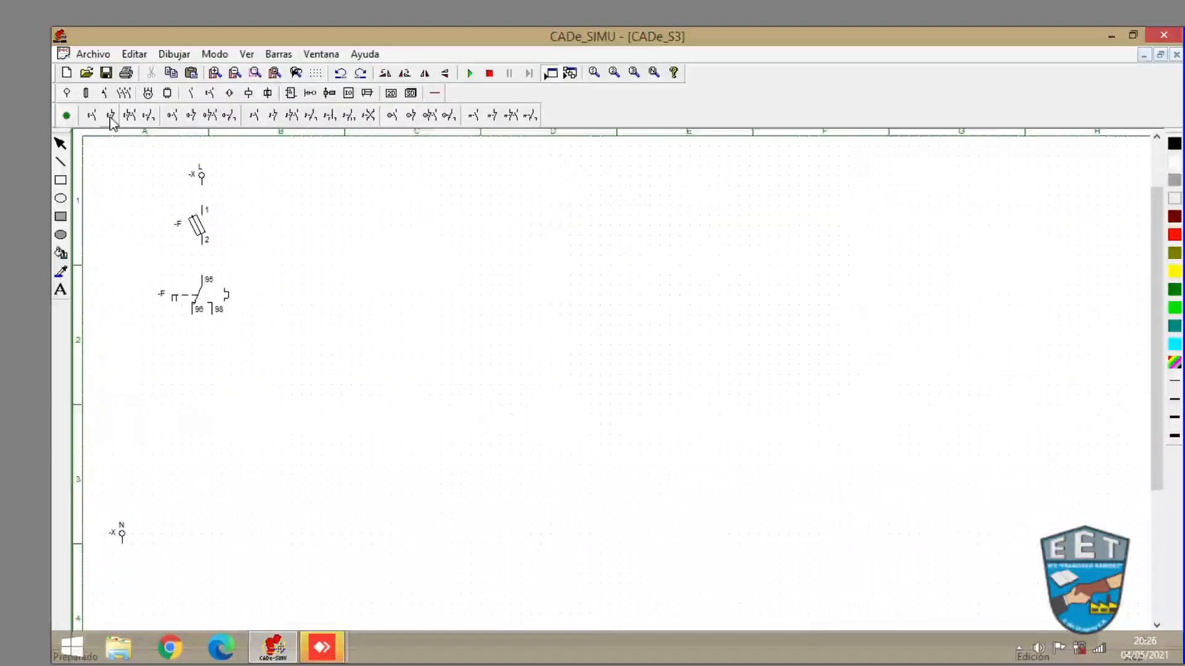
left_click(192, 346)
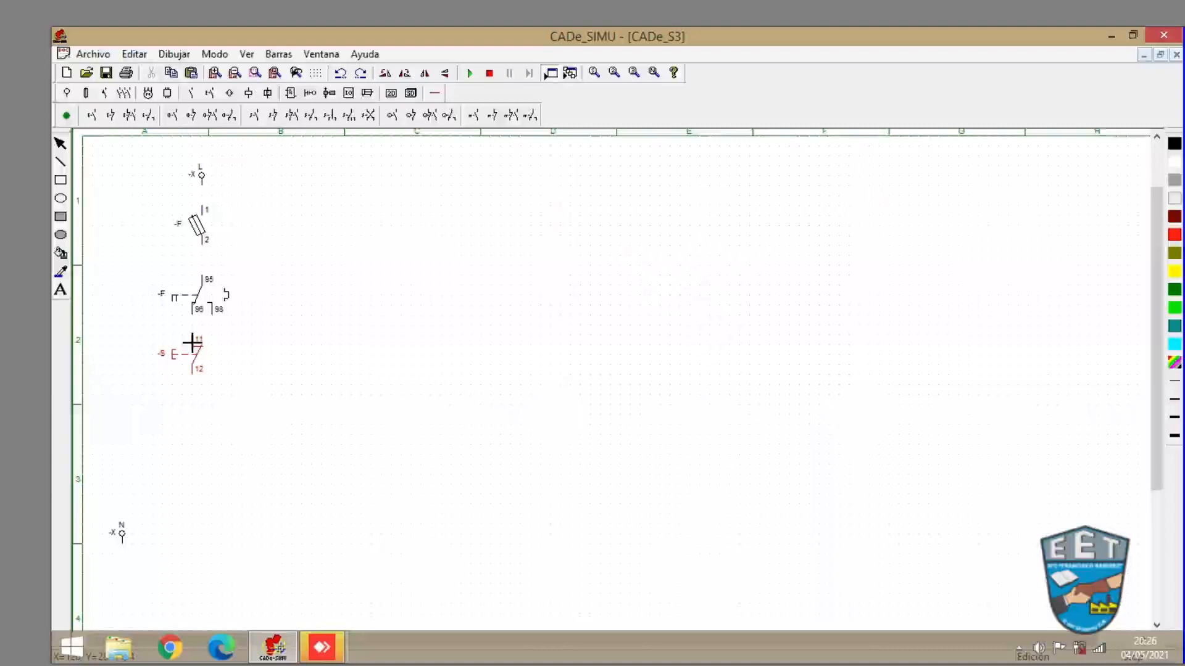
left_click(192, 343)
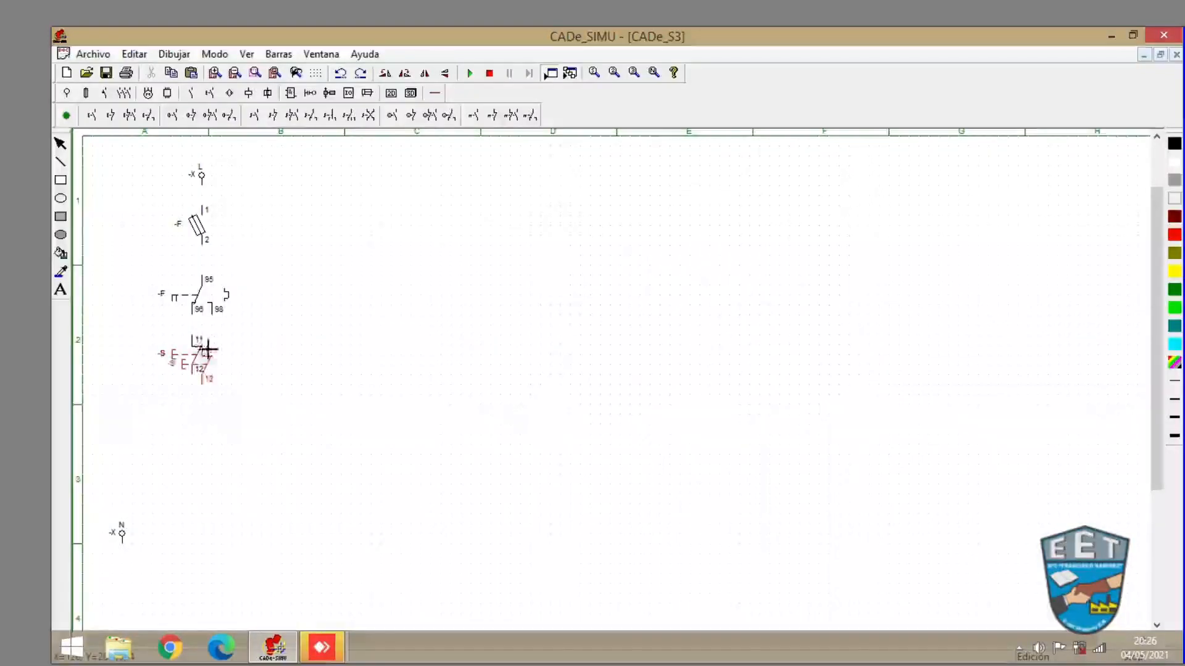
key("Escape")
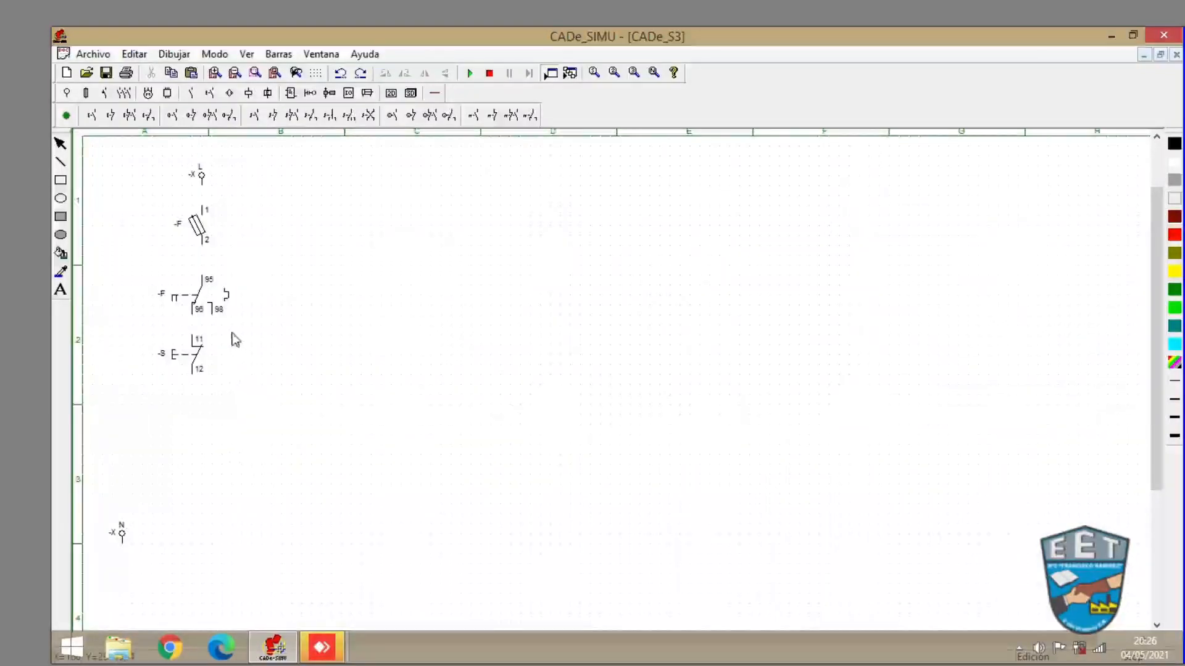
- Place a normally open pushbutton contact (13-14) below the normally closed pushbutton
left_click(92, 116)
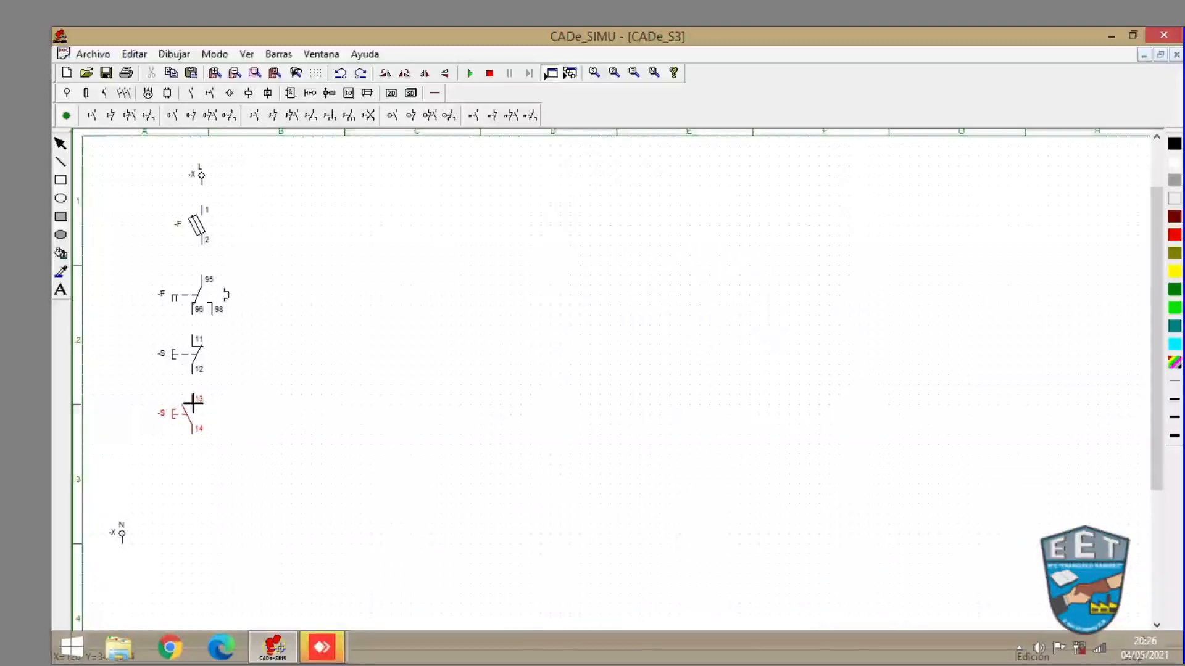
left_click(193, 402)
key("Escape")
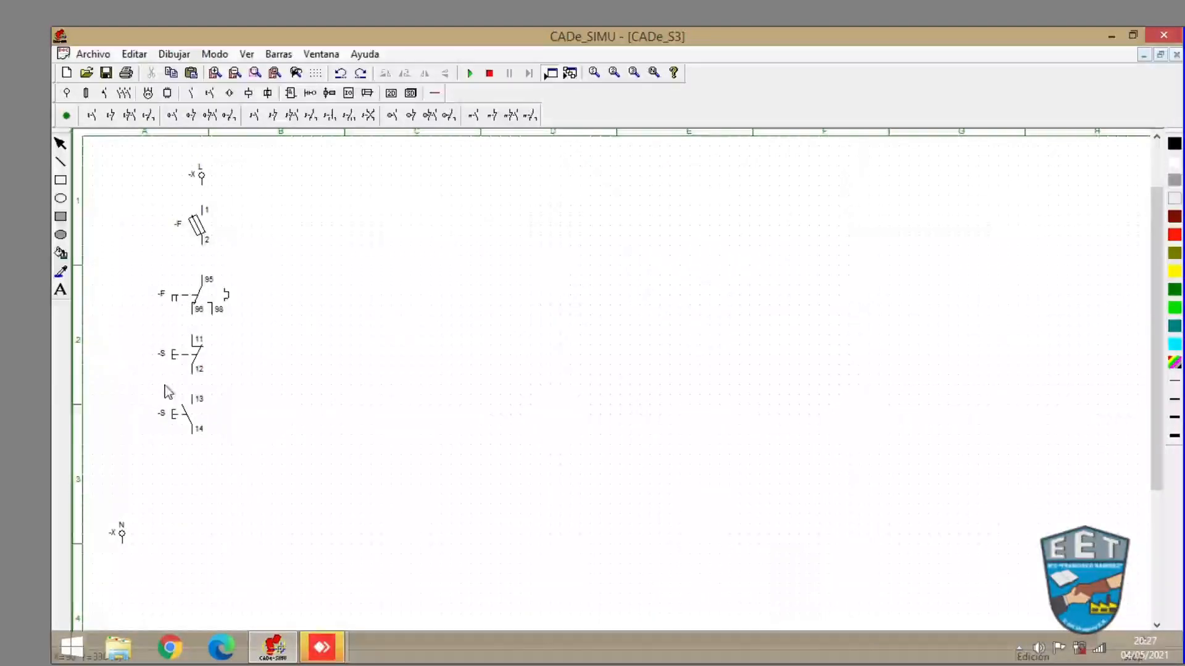
- Rename the normally closed pushbutton contact as NC
left_click(196, 367)
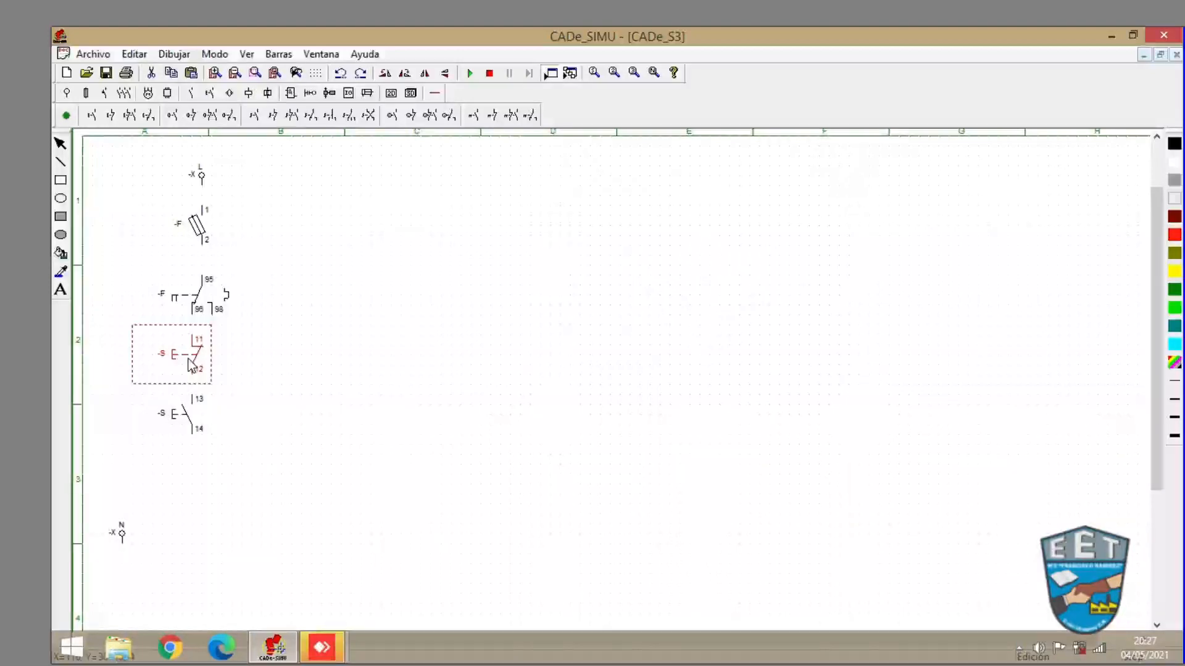
double_click(187, 367)
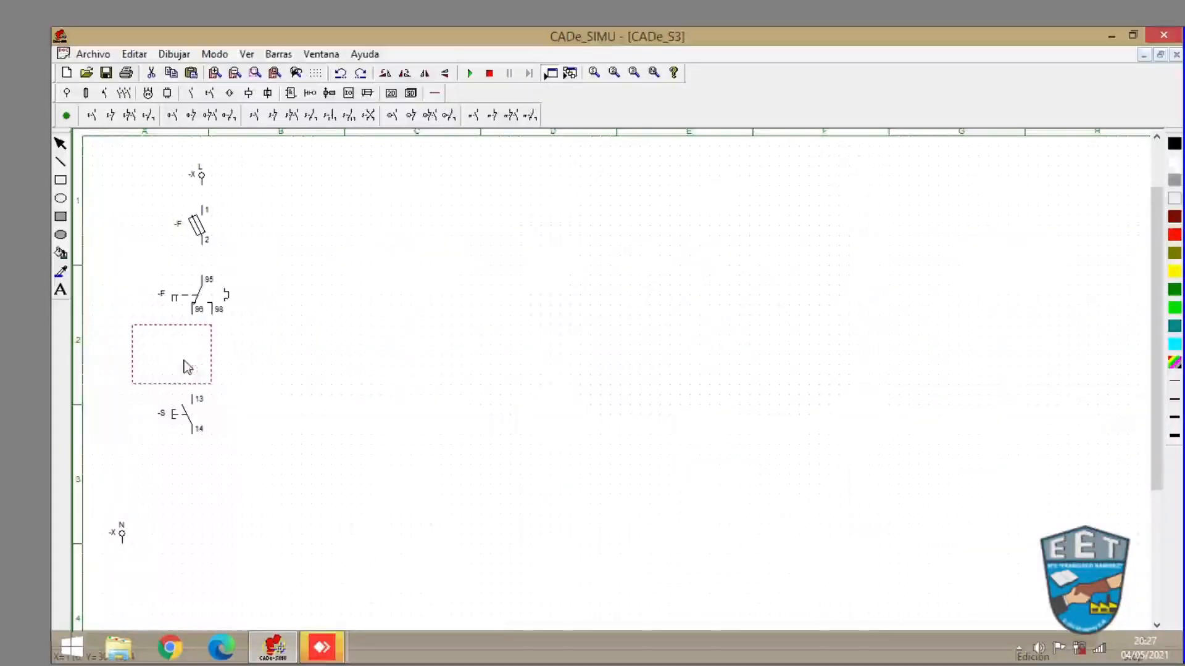
type("NC")
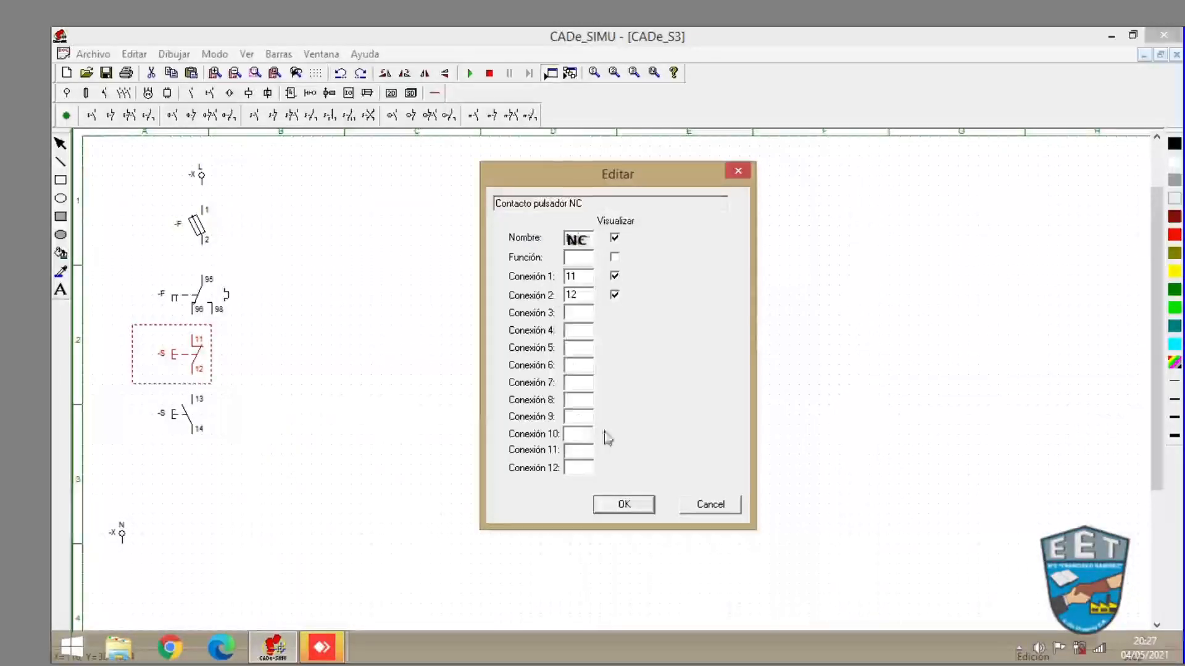
left_click(623, 505)
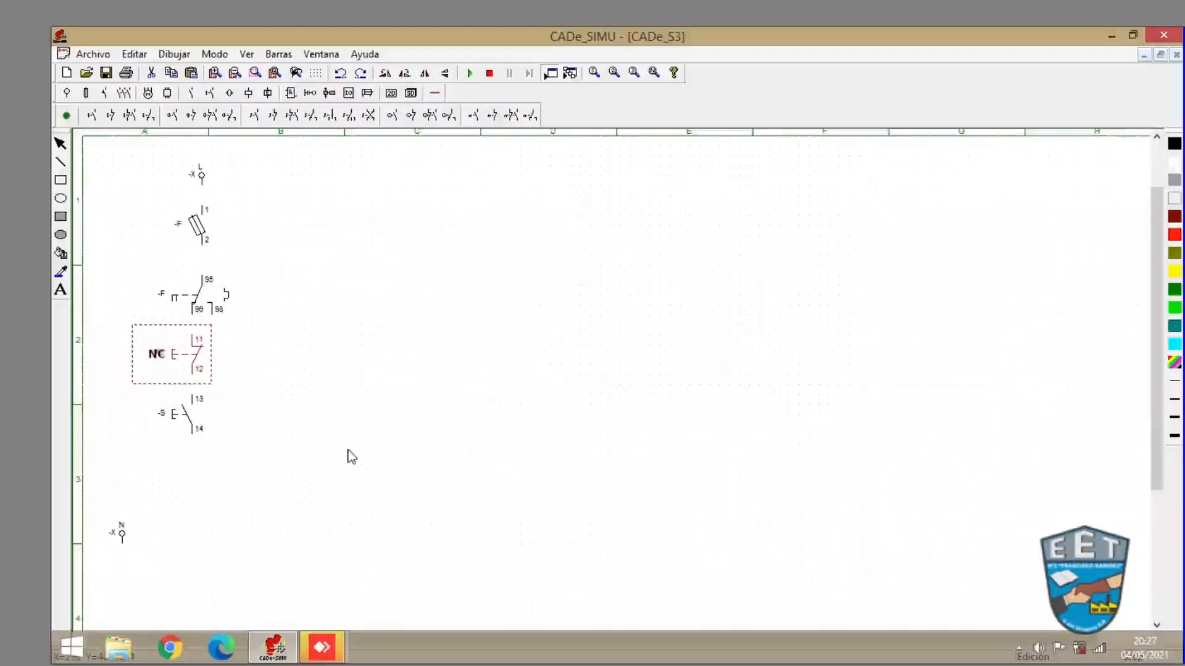
- Rename the normally open pushbutton contact as NA
left_click(180, 413)
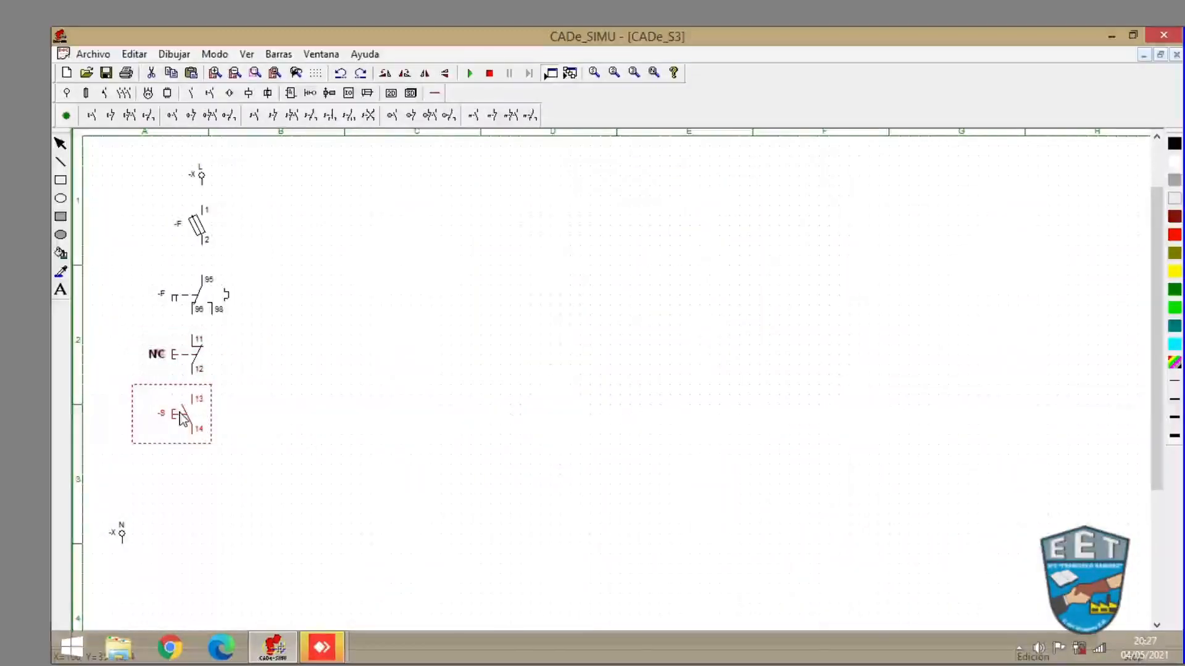
double_click(183, 418)
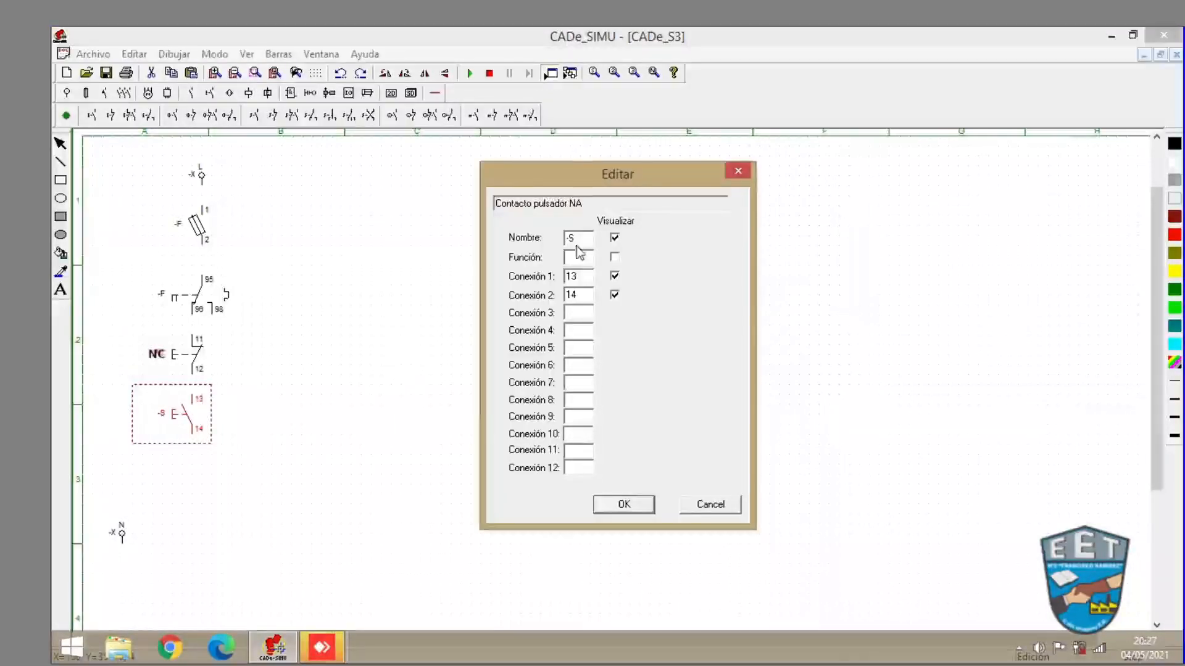
left_click_drag(580, 240, 543, 238)
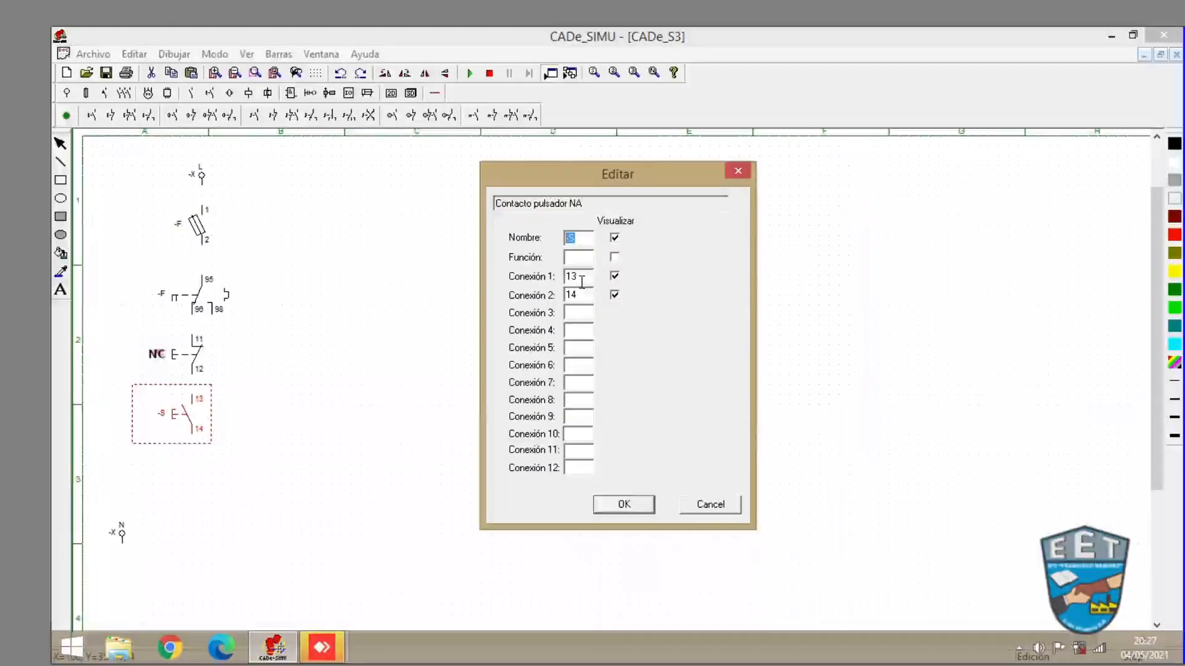
type("PA")
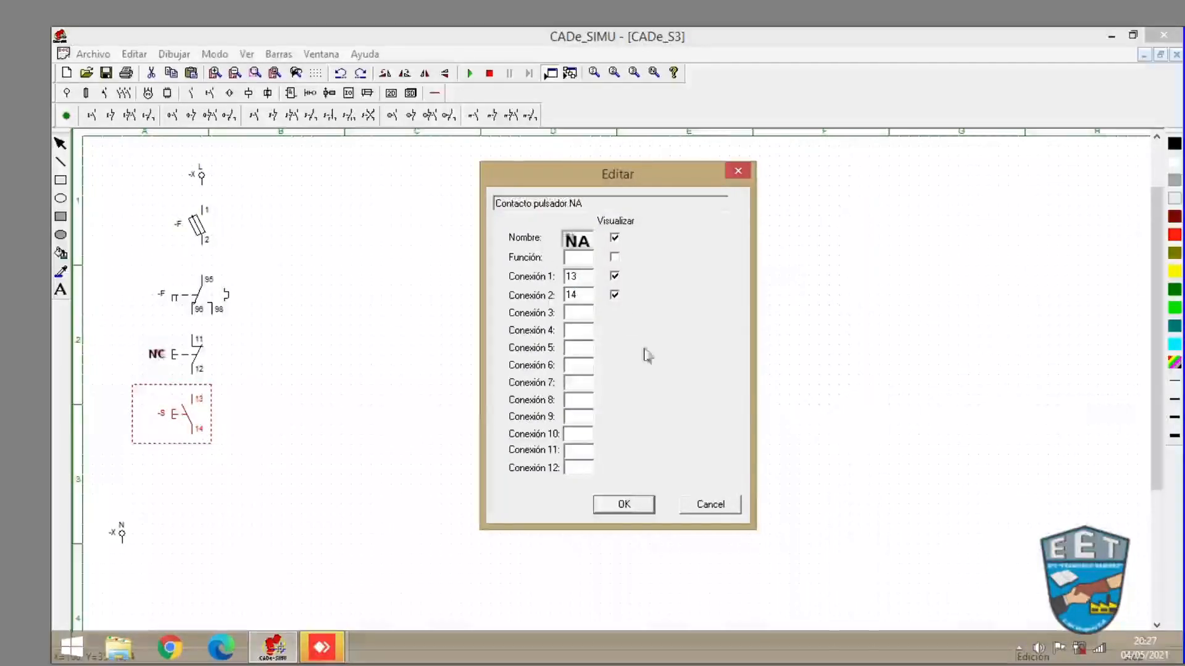
left_click(637, 500)
left_click(431, 393)
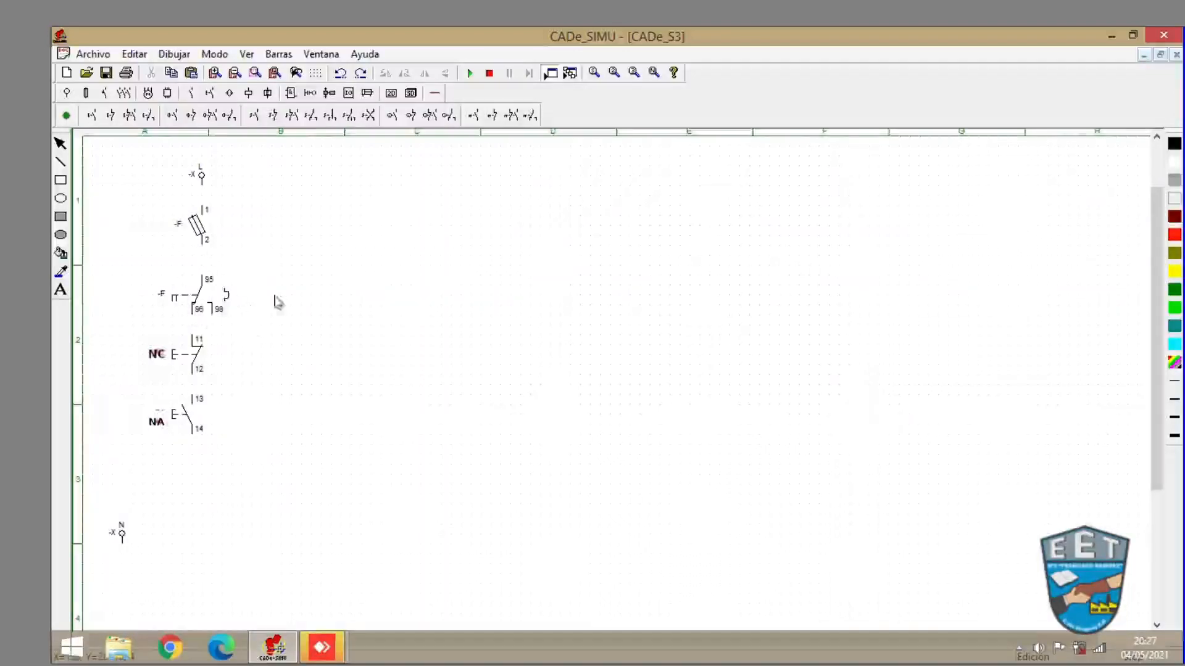
- Rename the thermal overload relay contact as LT
left_click(160, 295)
double_click(162, 301)
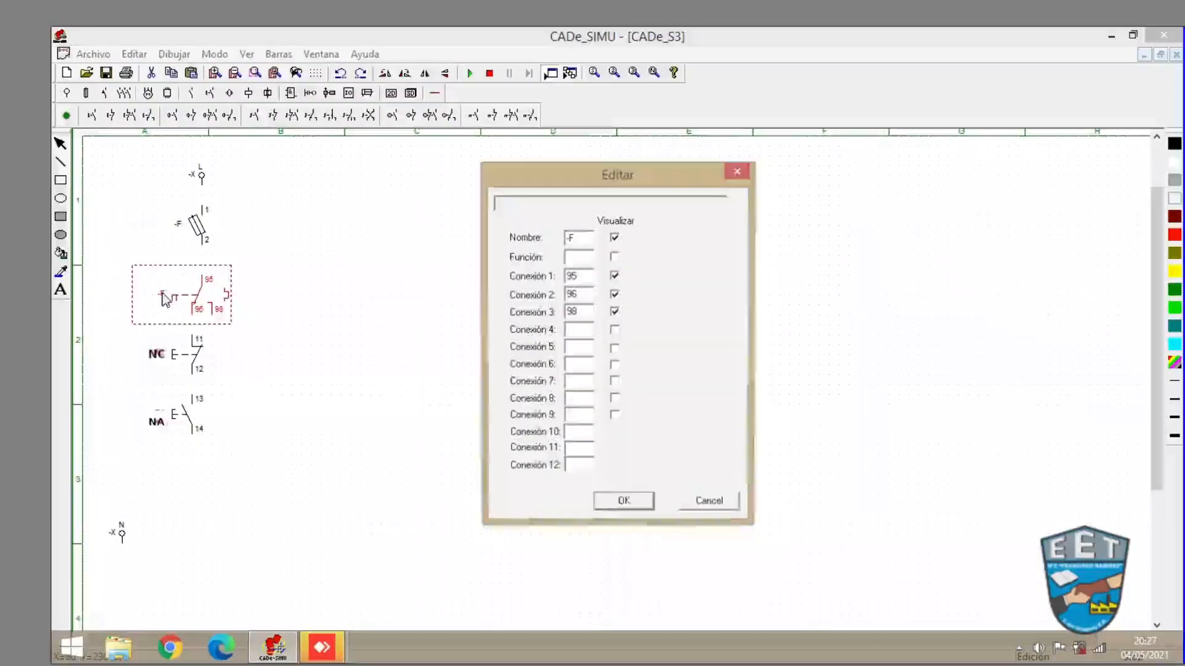
double_click(584, 239)
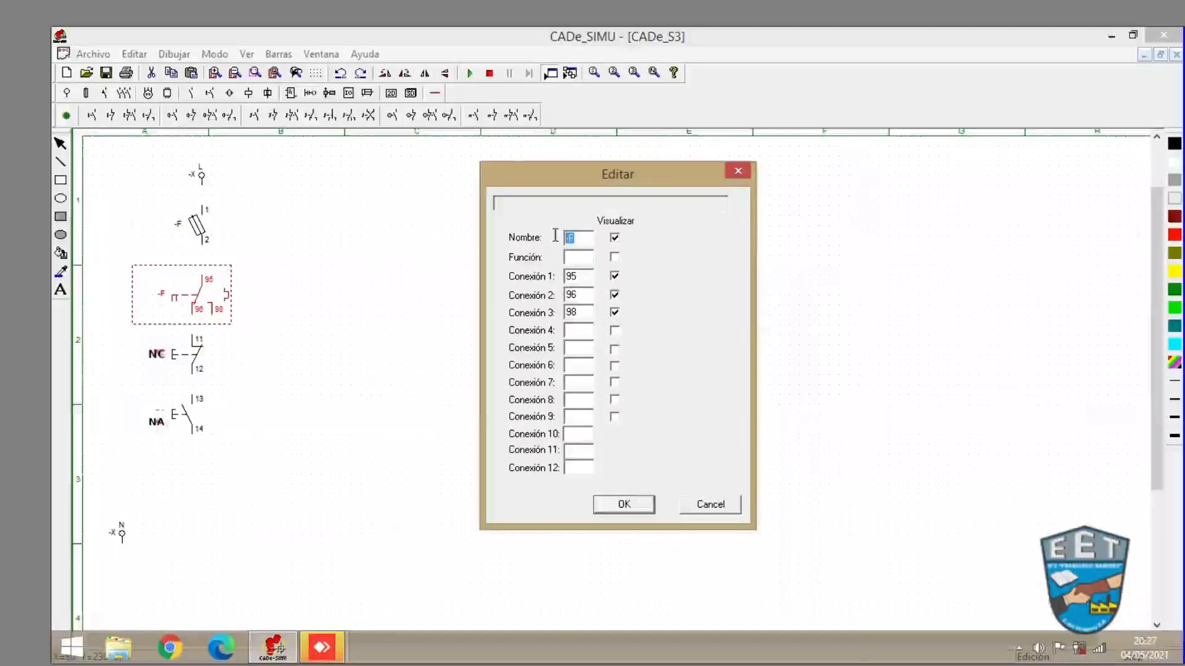
type("LT")
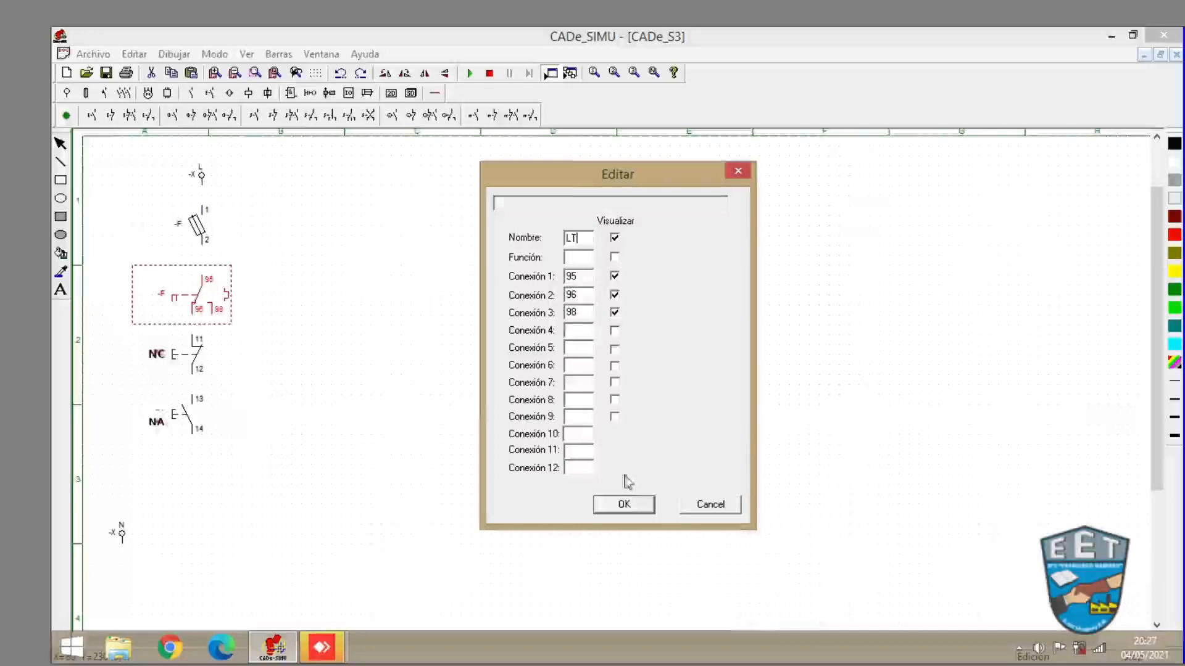
left_click(624, 505)
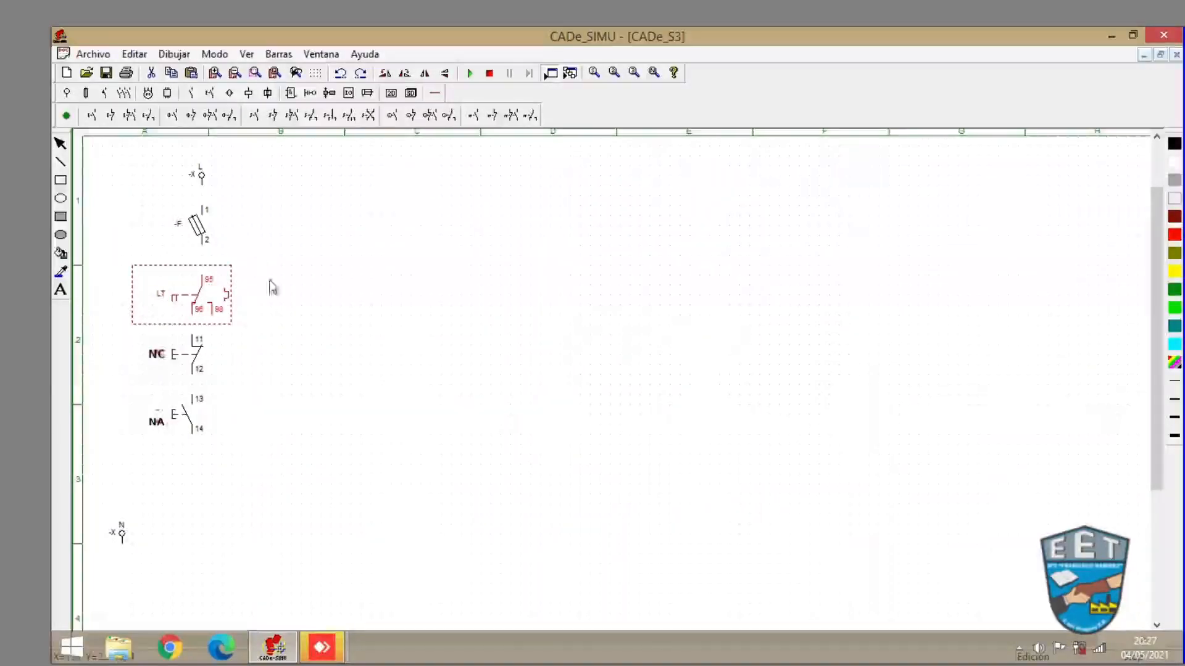
left_click(312, 480)
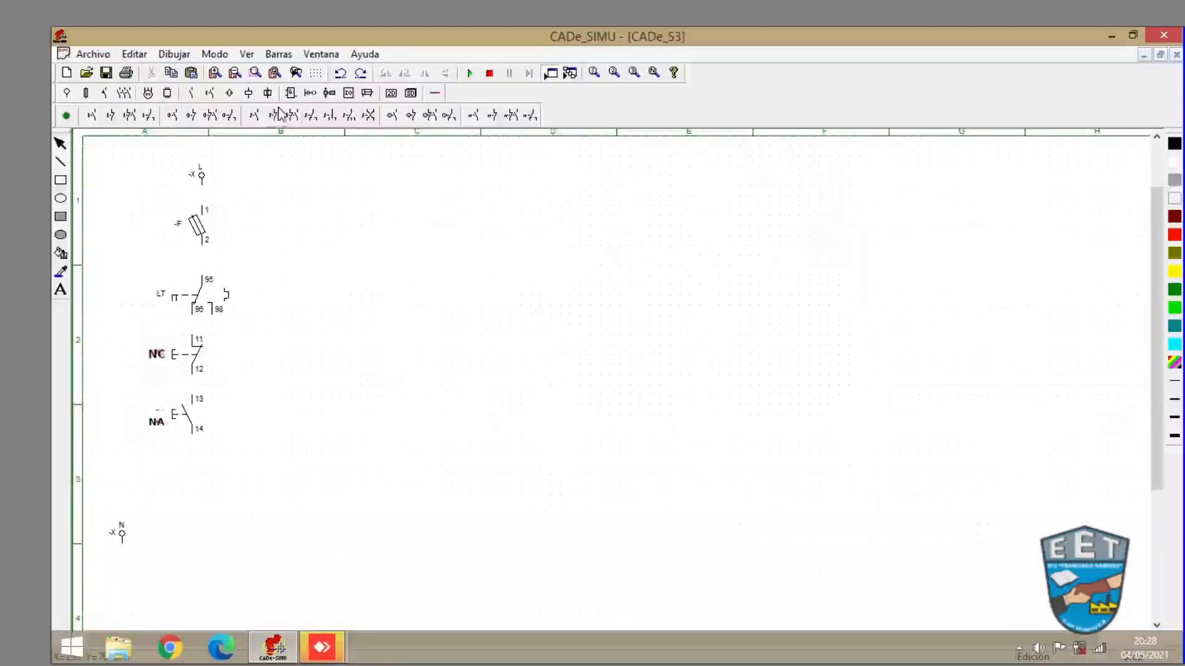
- Place a contactor coil (A1-A2) below the NA pushbutton, above the N terminal
left_click(248, 94)
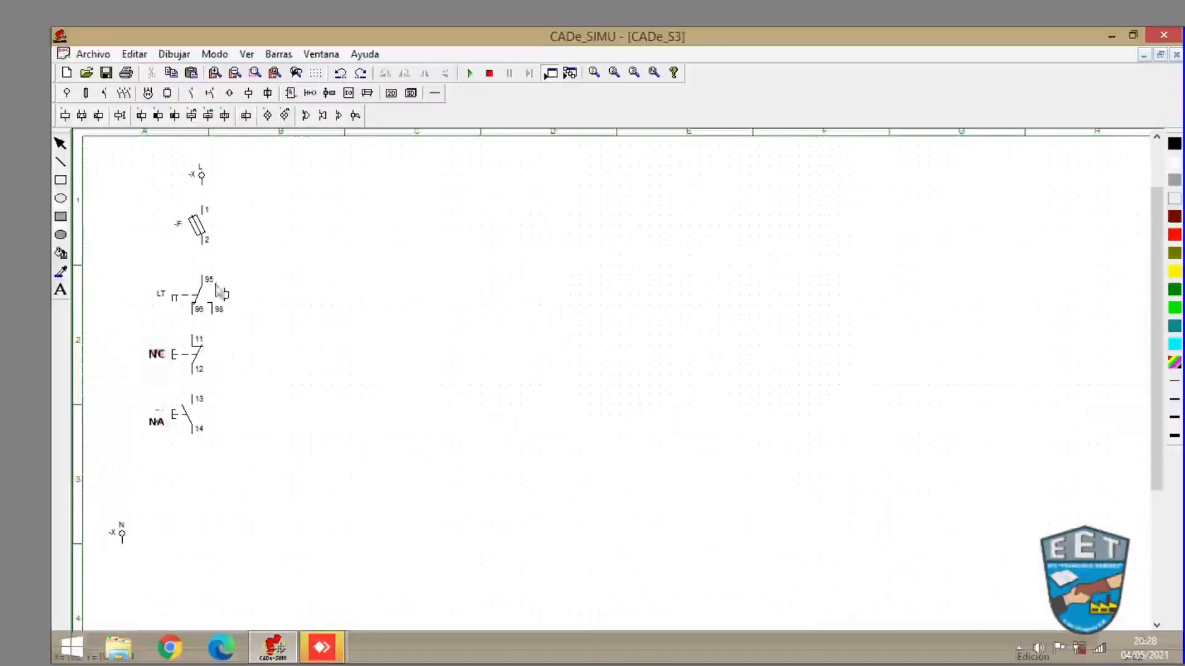
left_click(65, 118)
left_click_drag(158, 489, 196, 480)
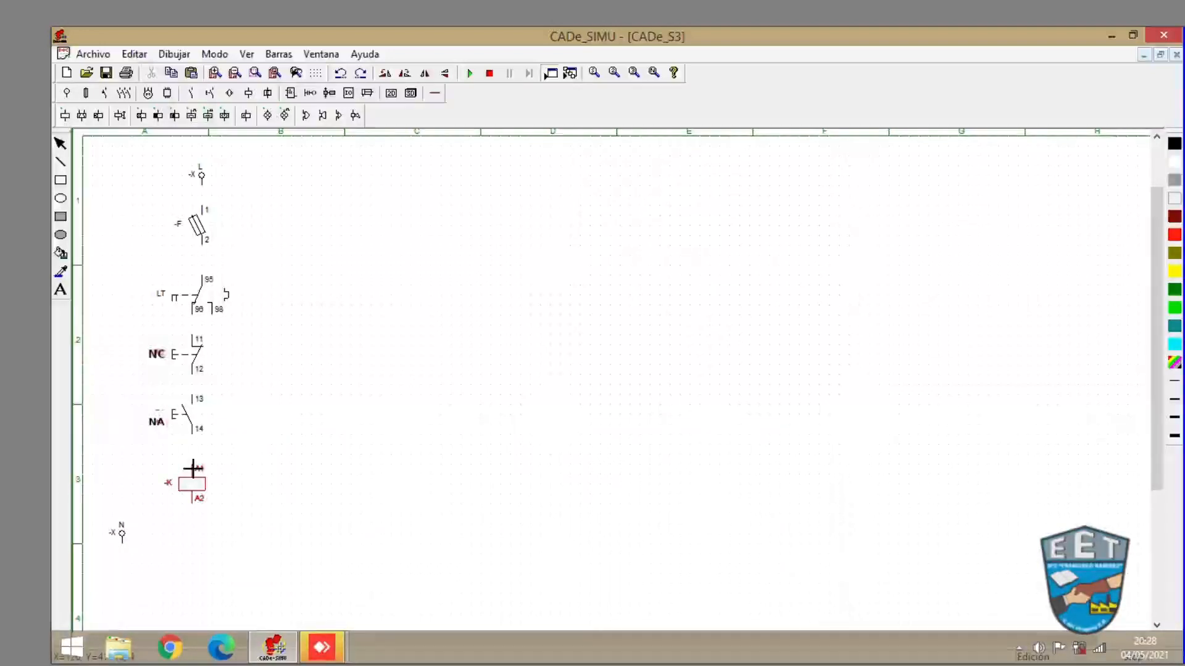
- Add connection points to the terminal ends of the L and N supply terminals, fuse, thermal contact, pushbuttons and coil
left_click(193, 468)
key("Escape")
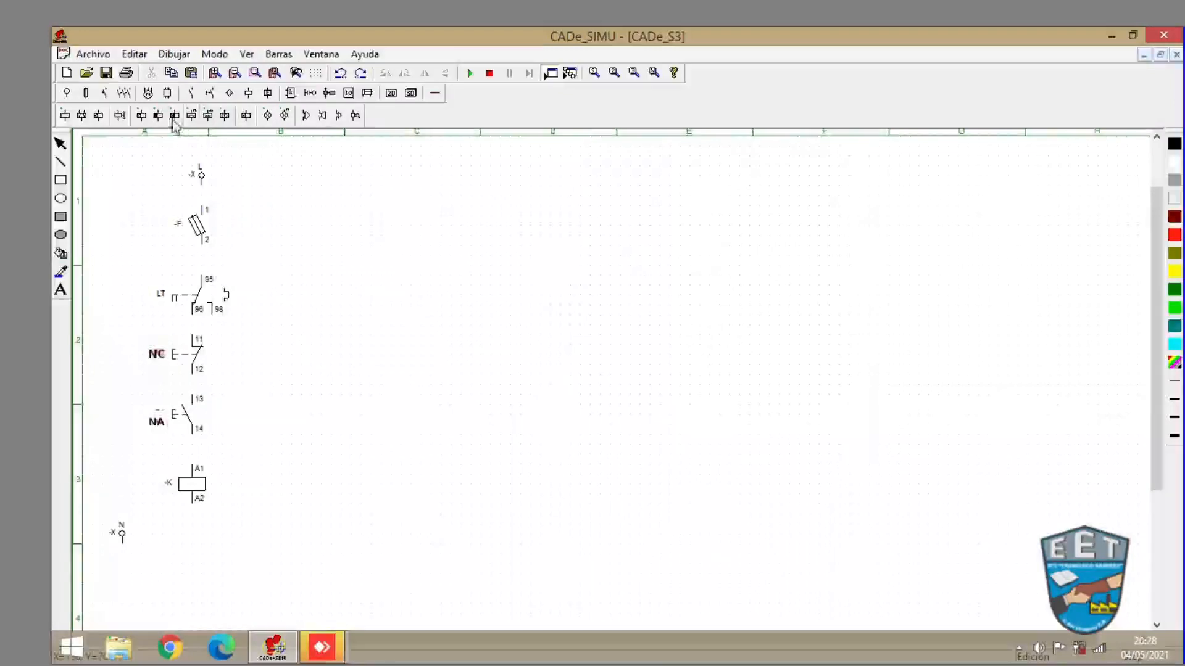
left_click(435, 94)
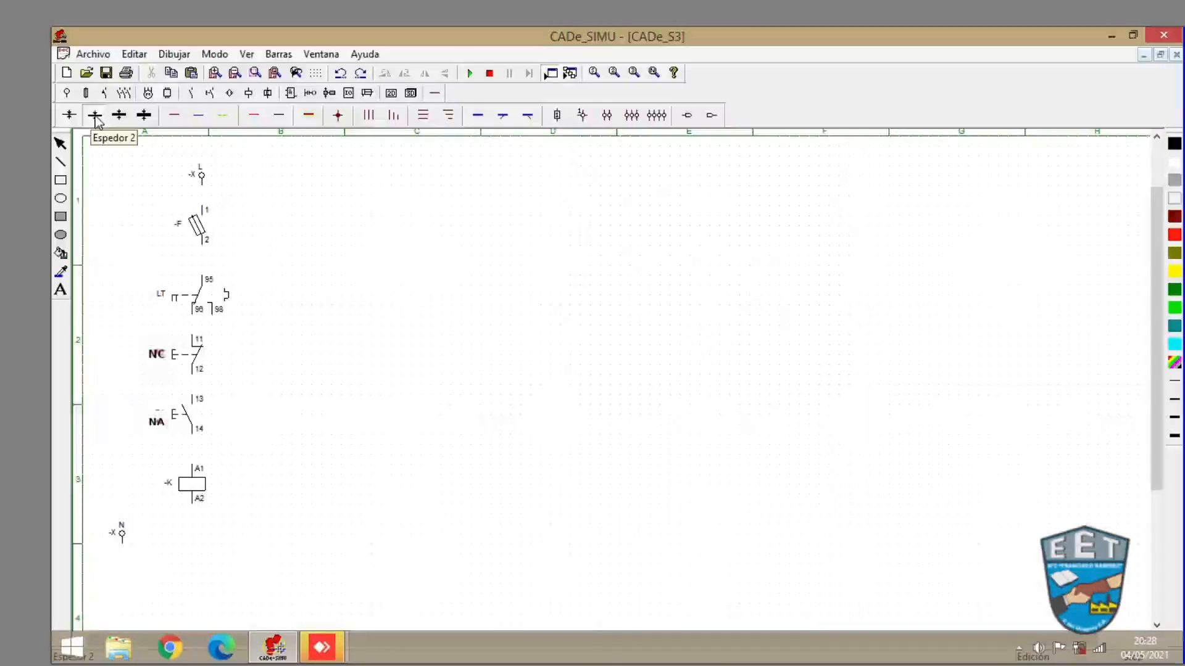
left_click(175, 117)
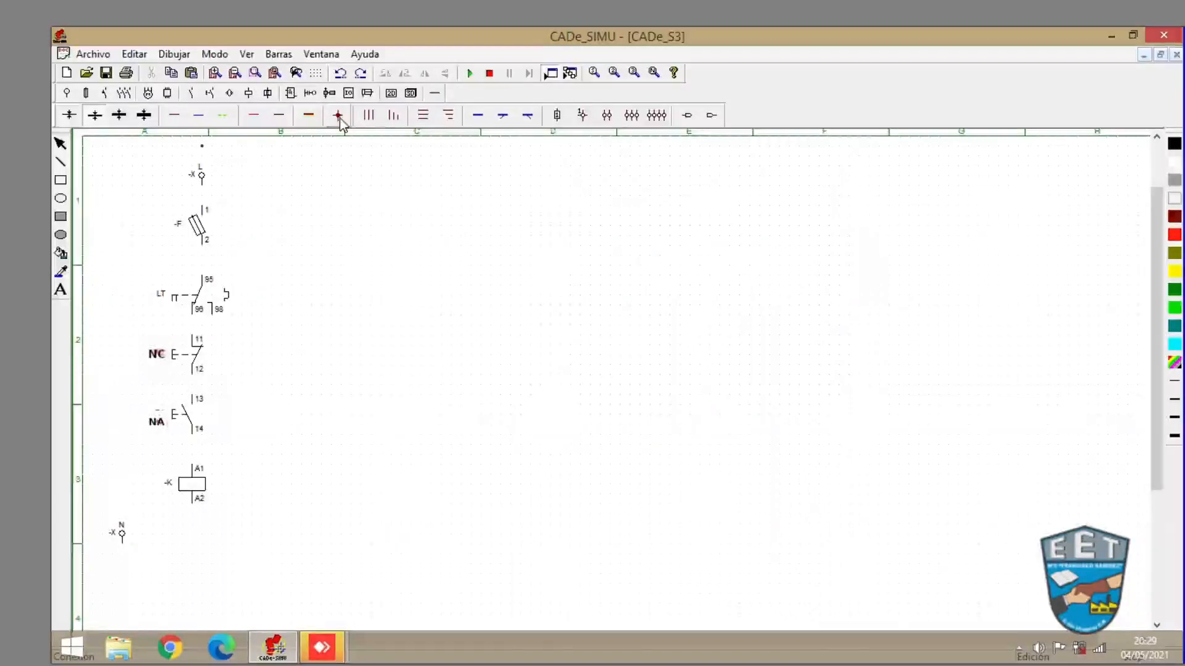
left_click(339, 116)
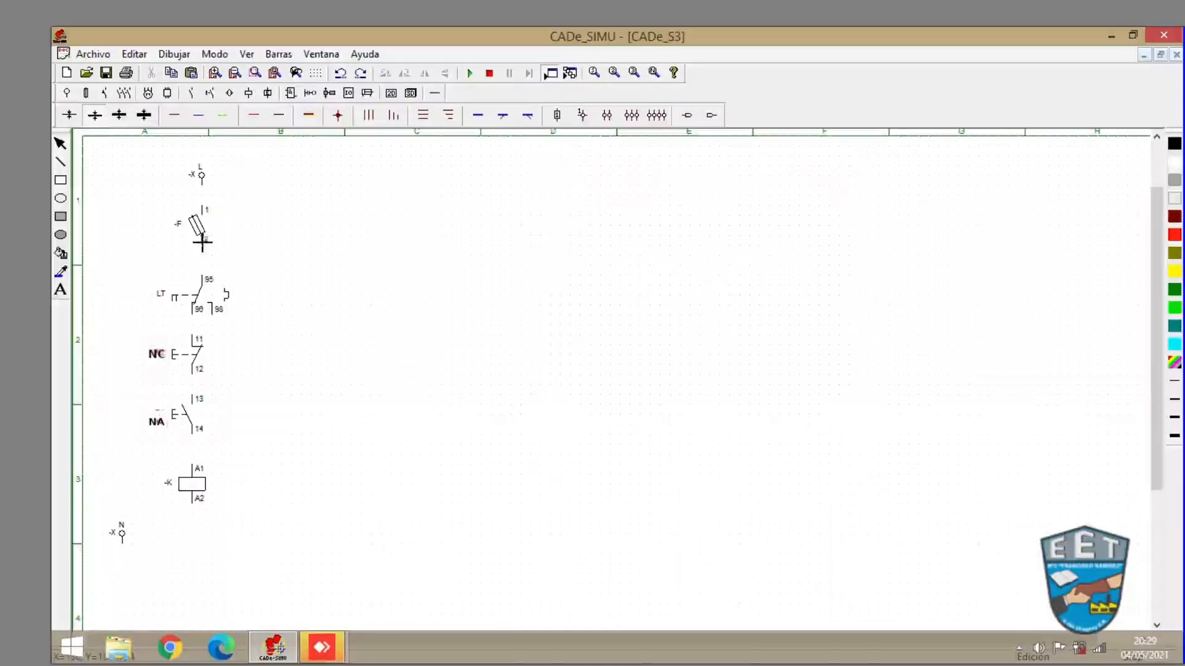
left_click(338, 117)
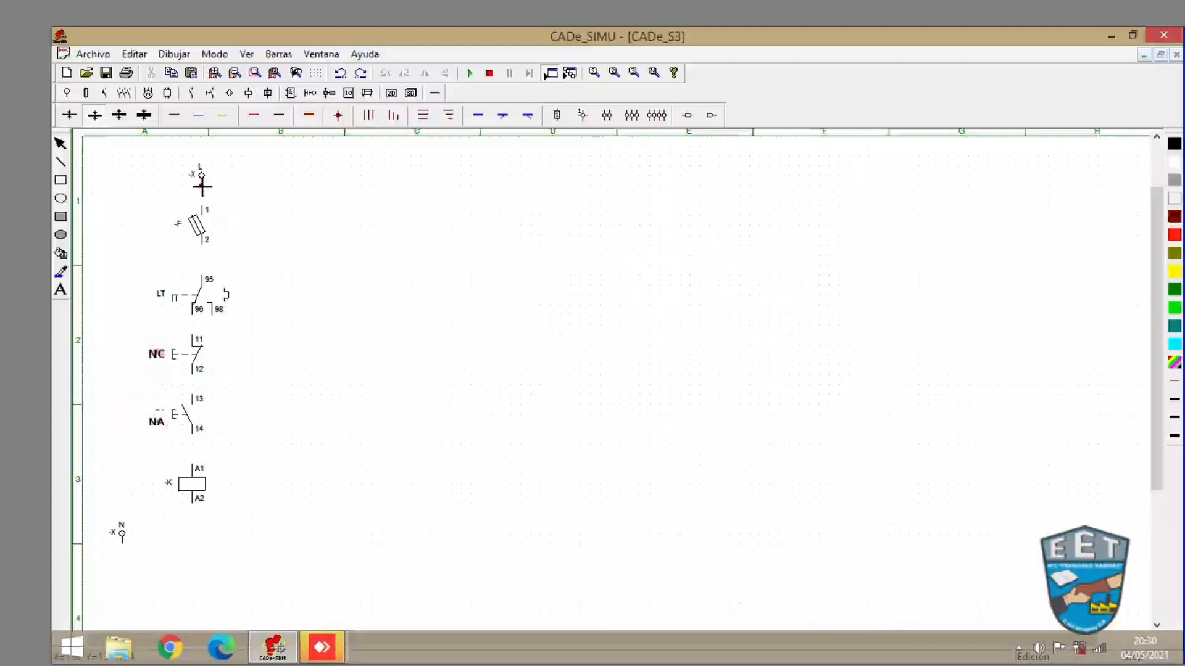
left_click(202, 185)
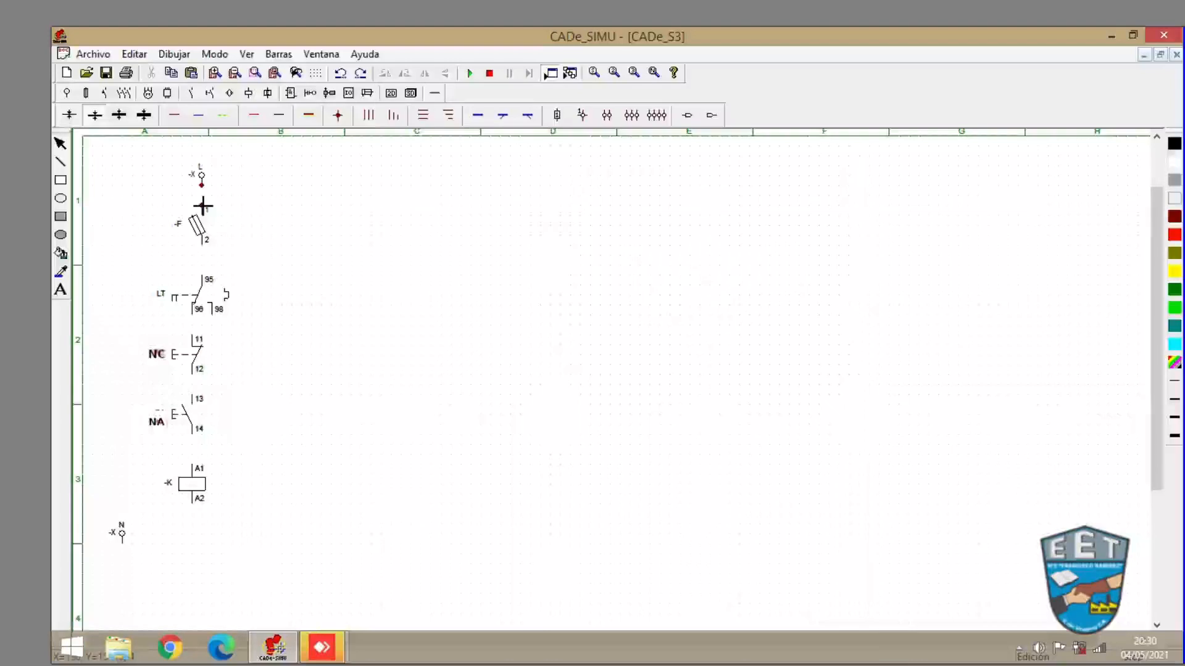
left_click(202, 205)
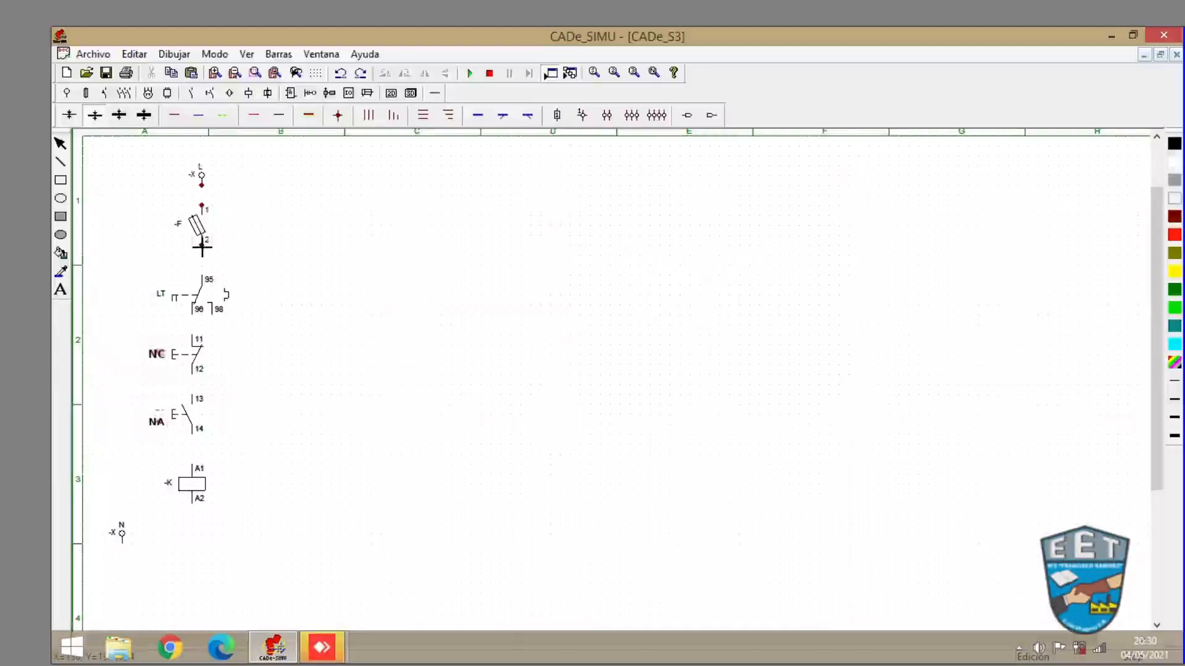
left_click(202, 245)
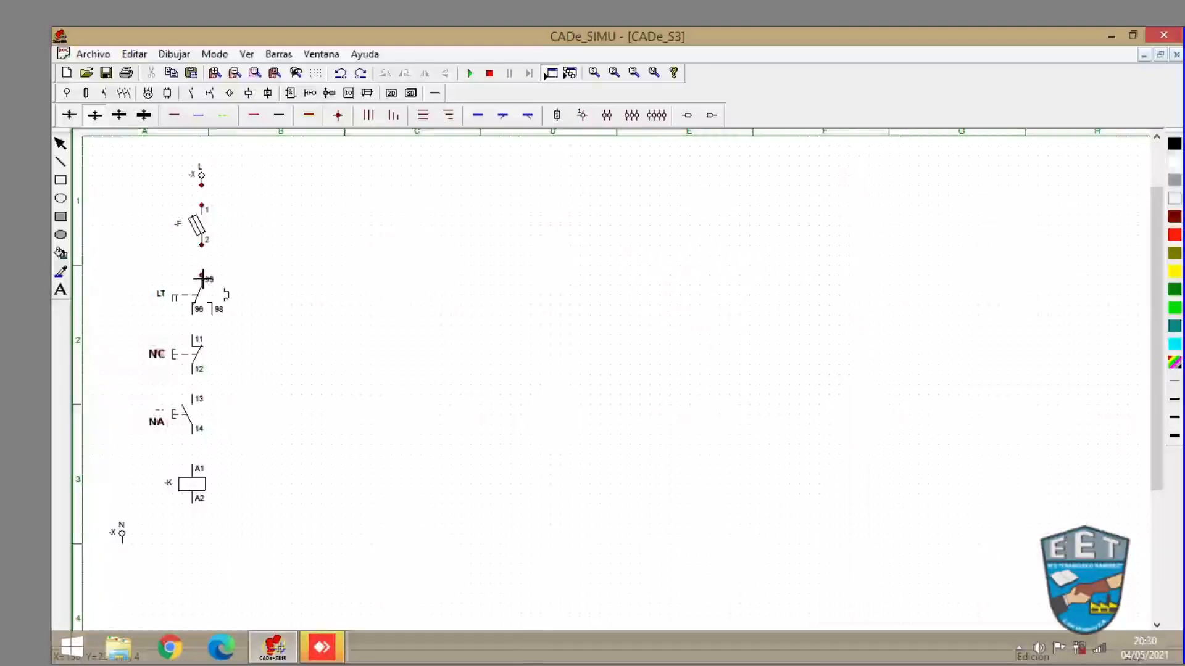
left_click(201, 275)
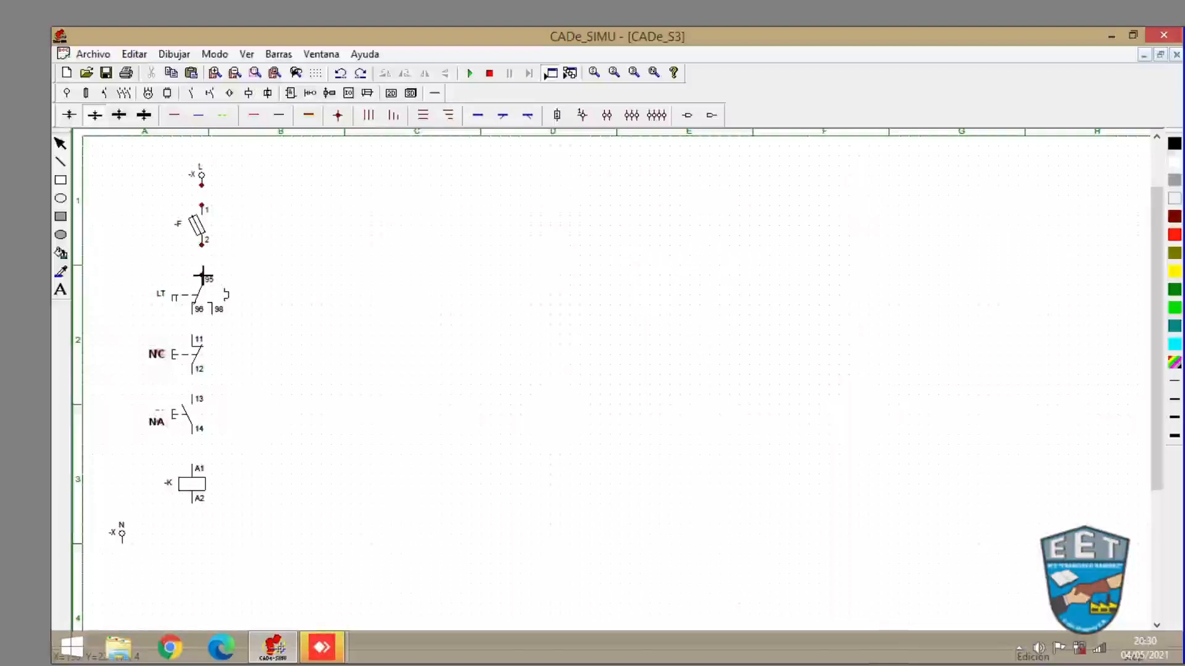
left_click(202, 316)
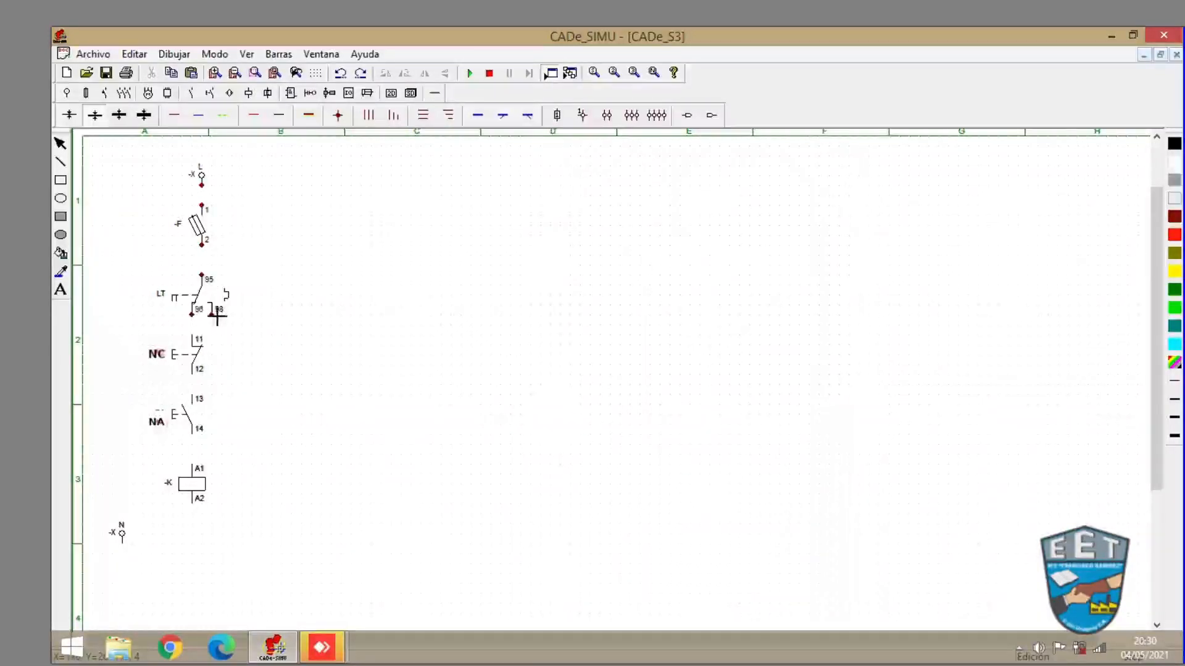
left_click(212, 316)
left_click(192, 335)
left_click(122, 544)
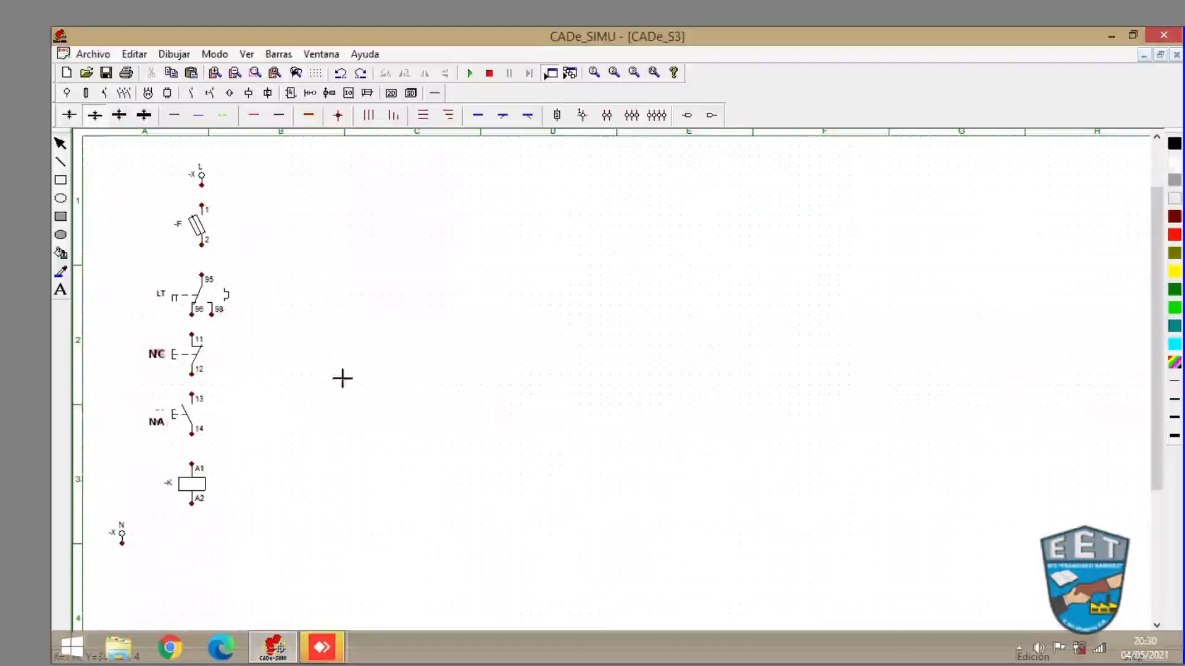
key("Escape")
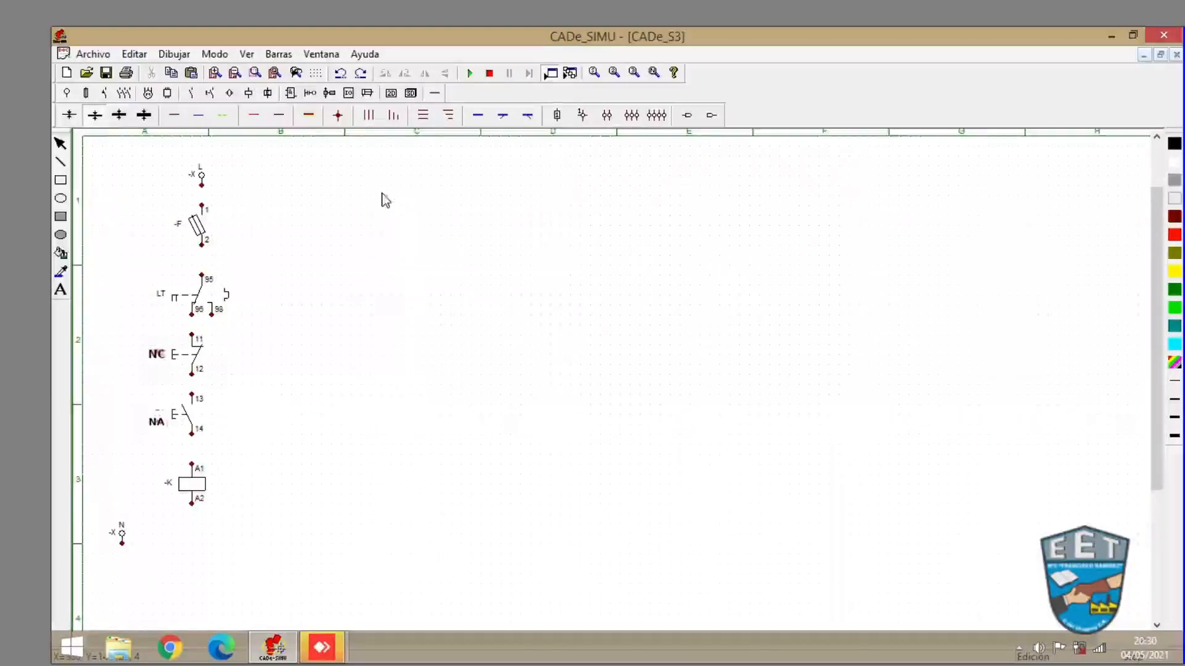
- Wire the L terminal to the fuse, the fuse to thermal contact 95, and contact 96 to NC contact 11
left_click(172, 120)
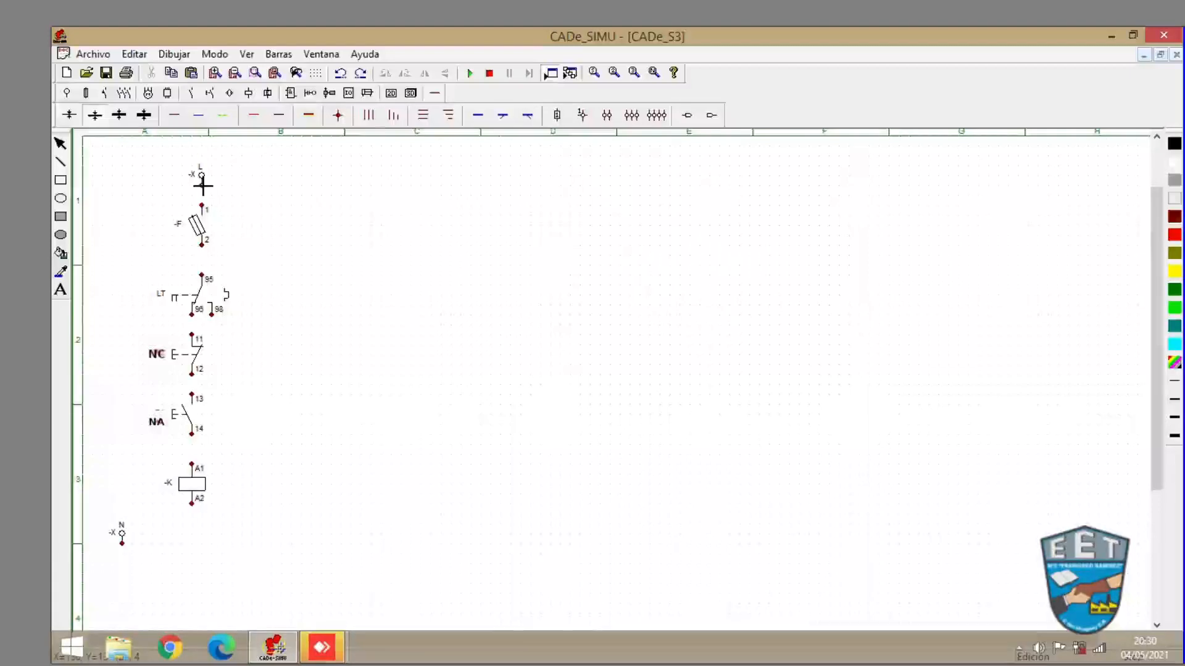
left_click_drag(202, 185, 201, 206)
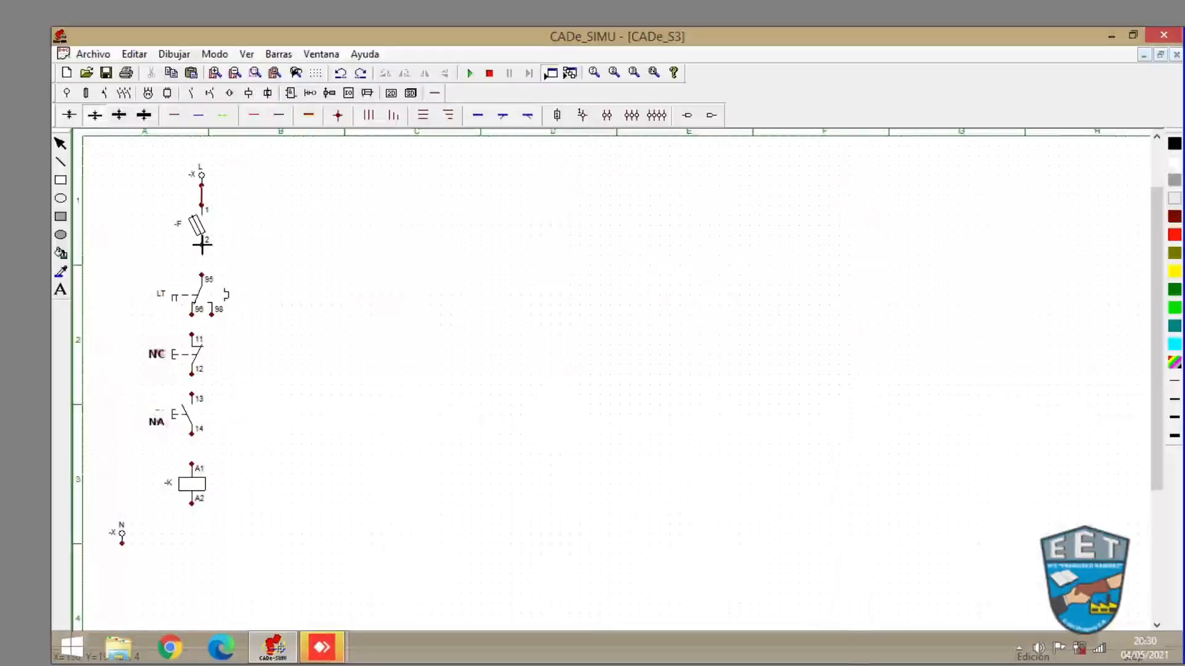
left_click_drag(202, 245, 202, 276)
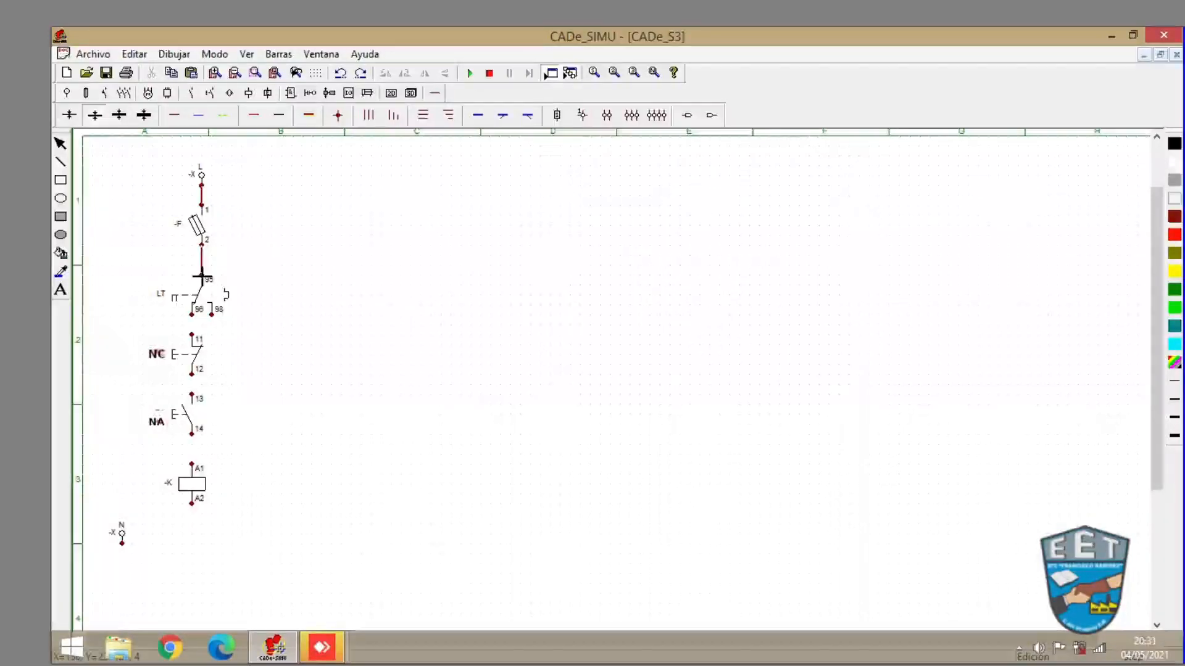
left_click(191, 335)
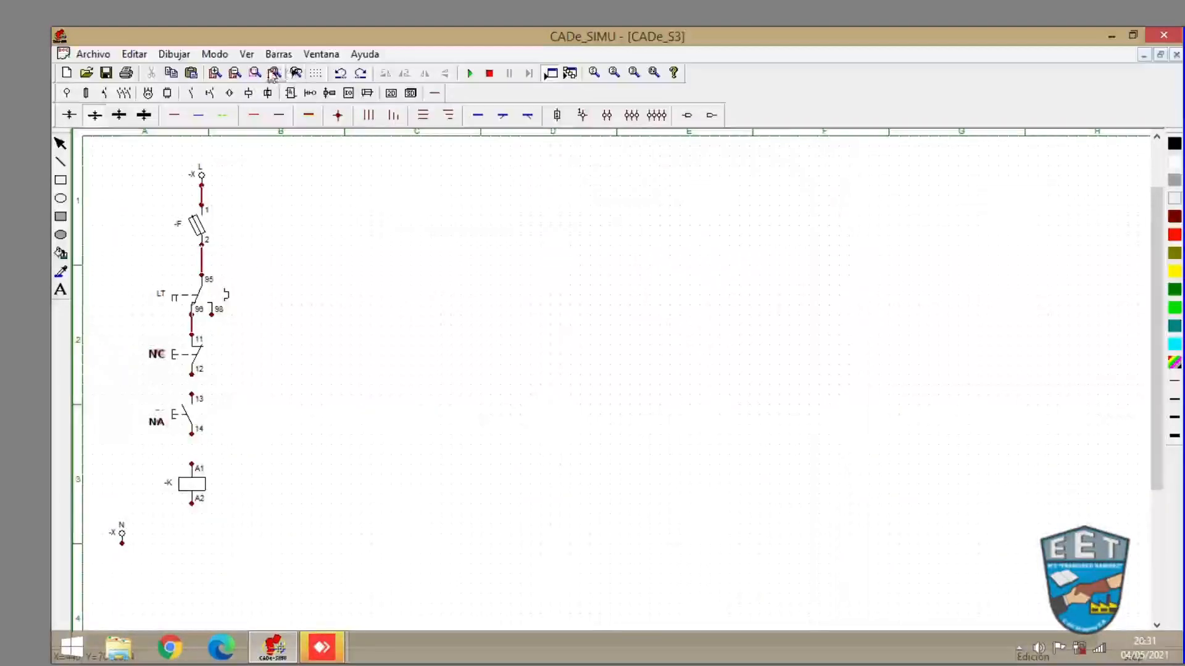
- Replace the wire between thermal contact 96 and NC contact 11 with a newly drawn one
left_click(214, 74)
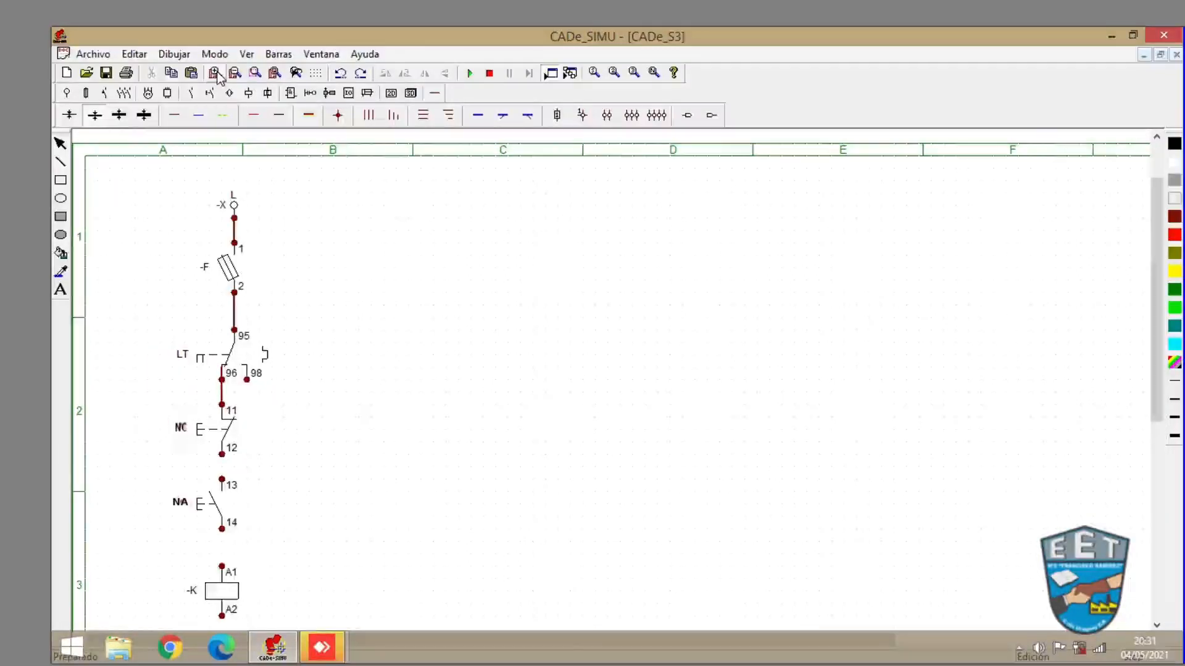
left_click(214, 74)
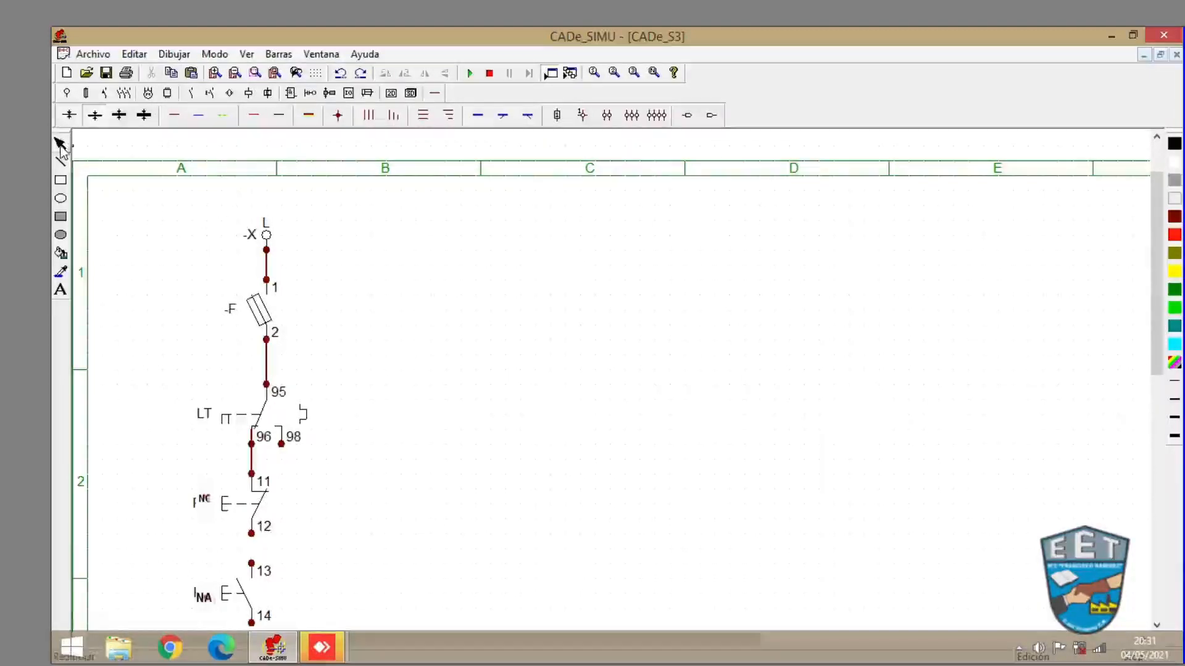
left_click(252, 467)
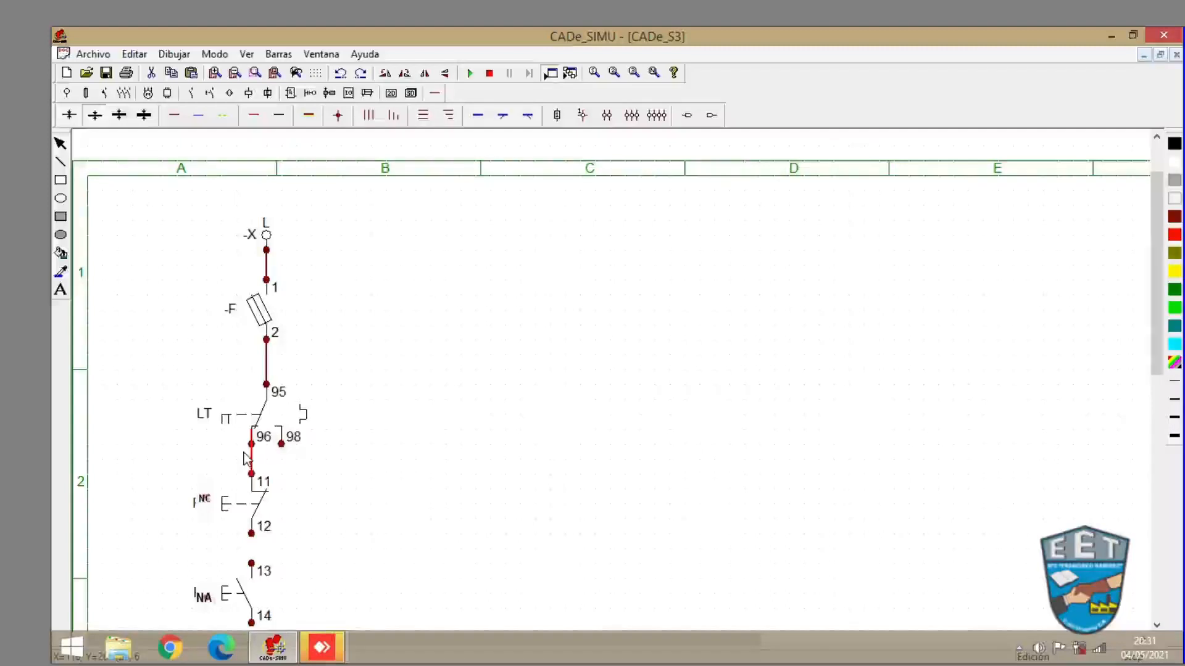
key("Delete")
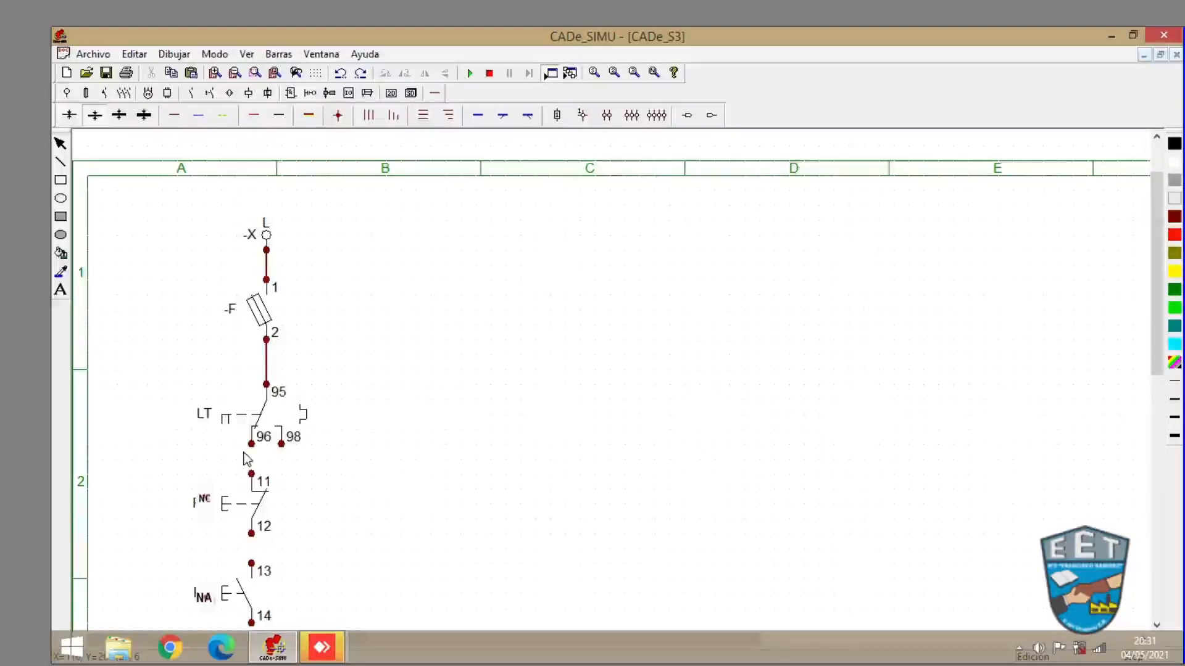
left_click(175, 116)
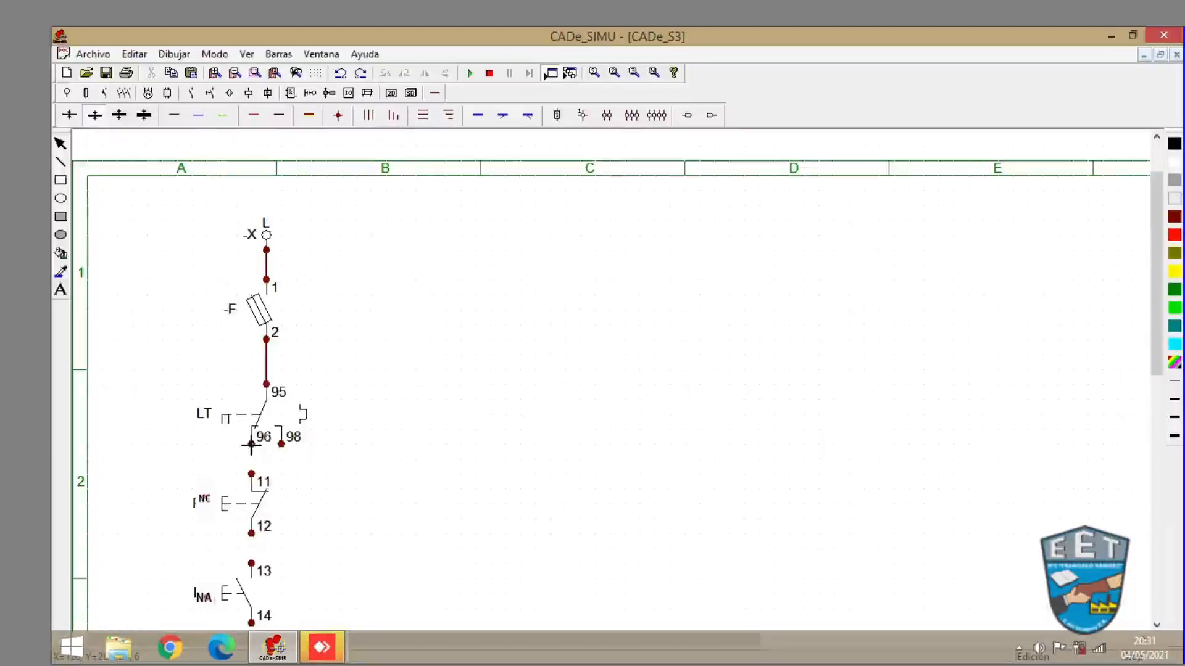
left_click_drag(252, 451, 251, 474)
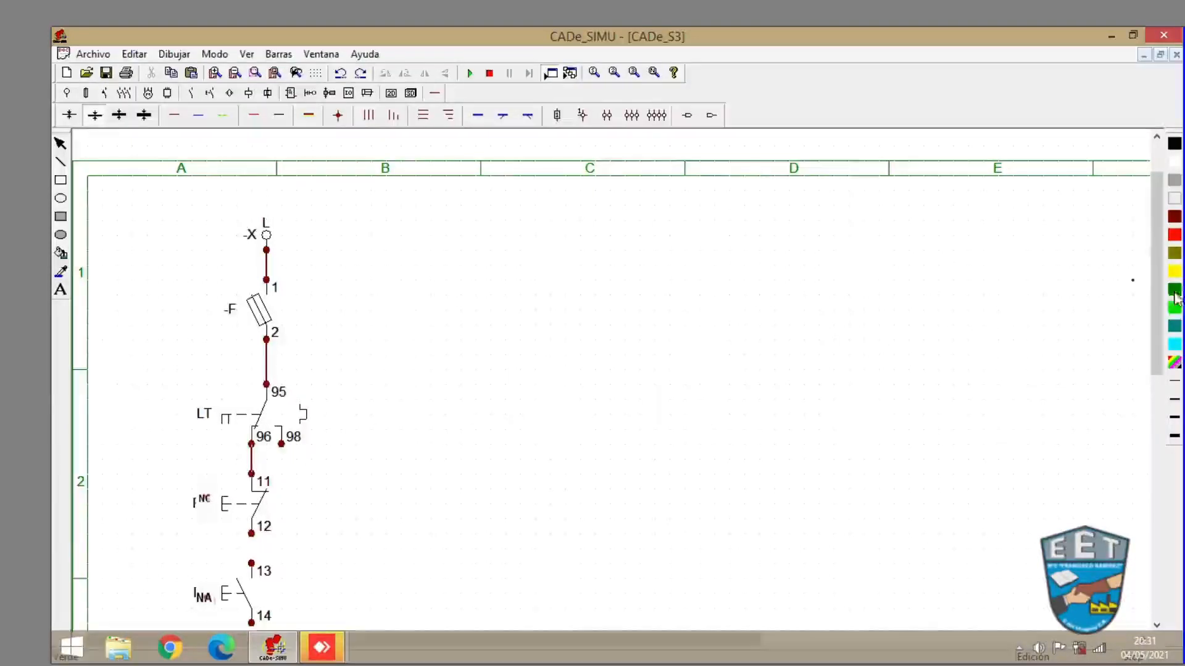
- Wire NC contact 12 to NA contact 13 and NA contact 14 to coil terminal A1
left_click_drag(1155, 306, 1153, 369)
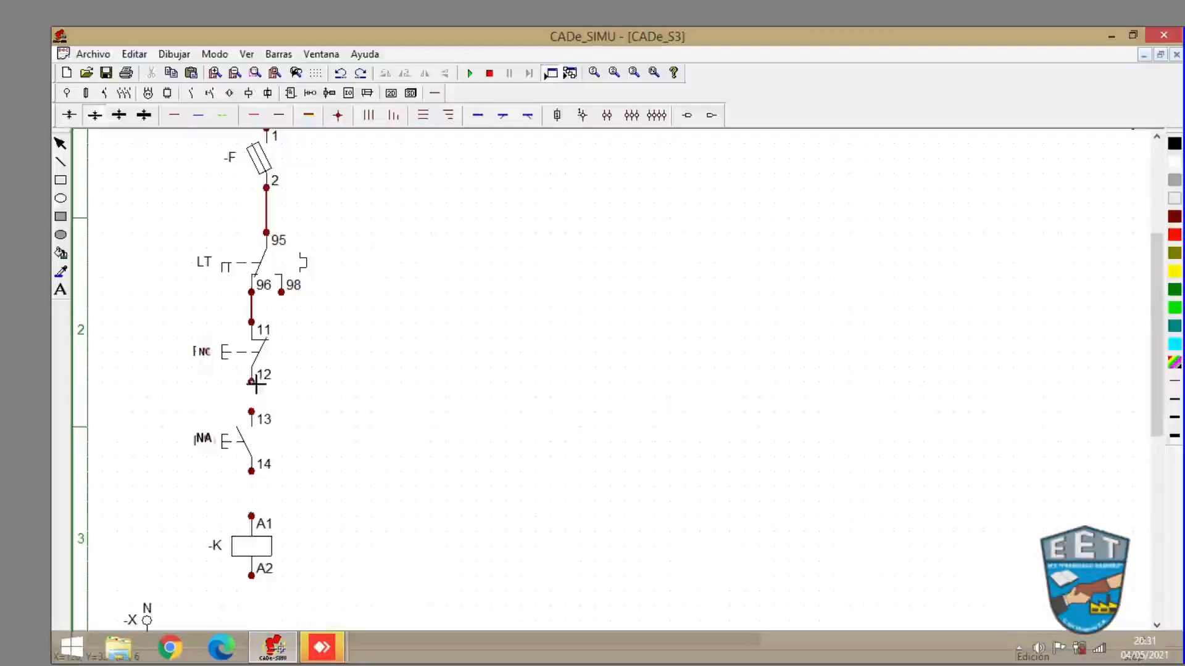
left_click_drag(251, 382, 251, 412)
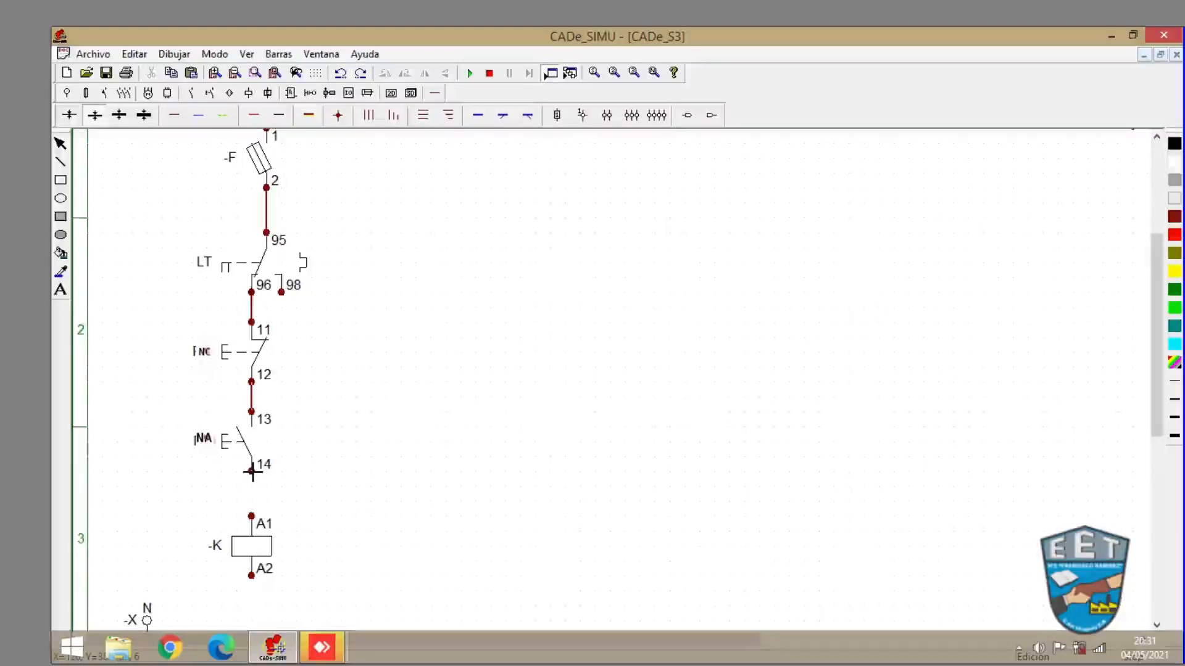
left_click_drag(251, 472, 250, 515)
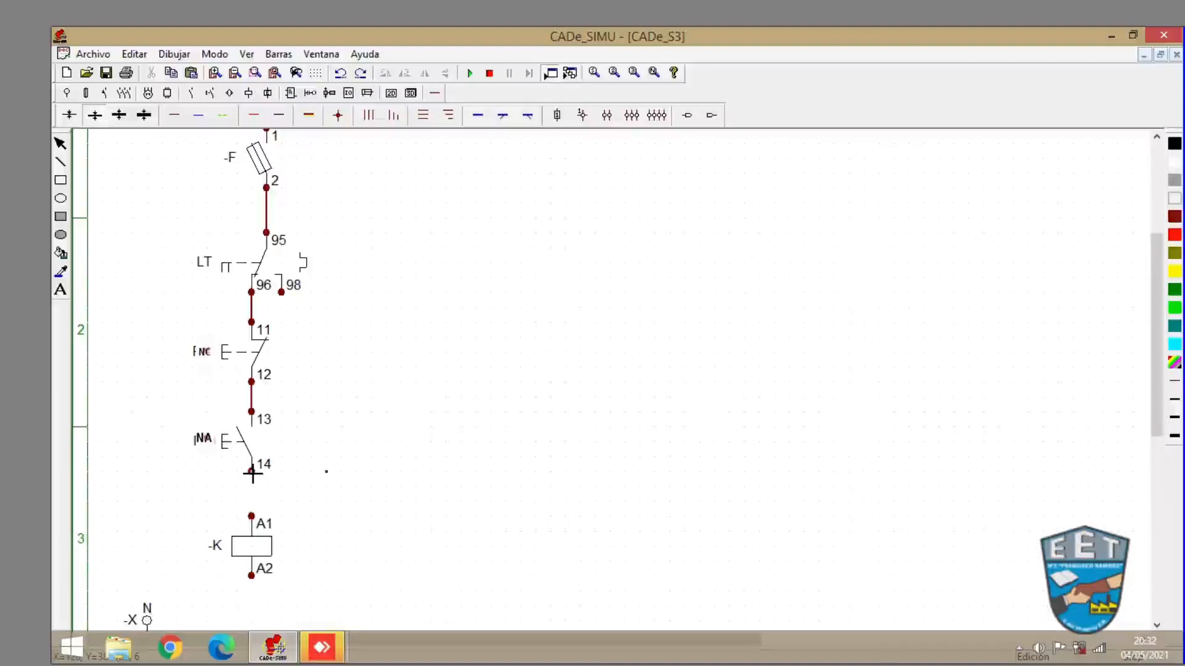
left_click_drag(249, 497, 251, 515)
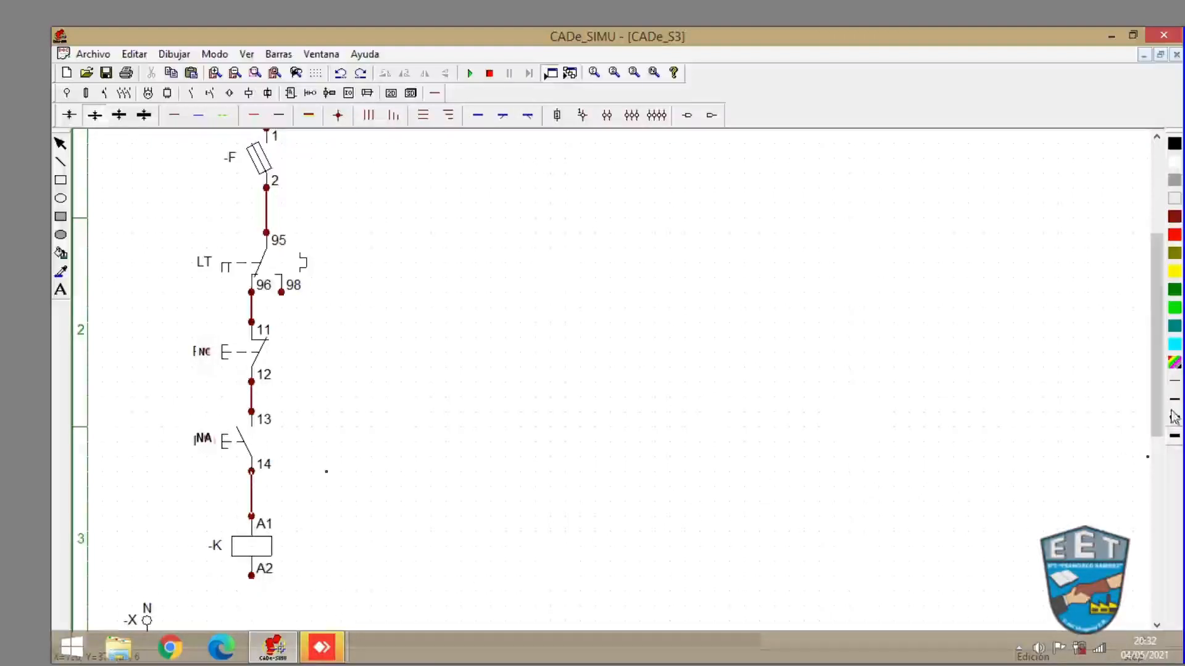
- Wire coil terminal A2 down and across to the N supply terminal
left_click_drag(1158, 421, 1158, 455)
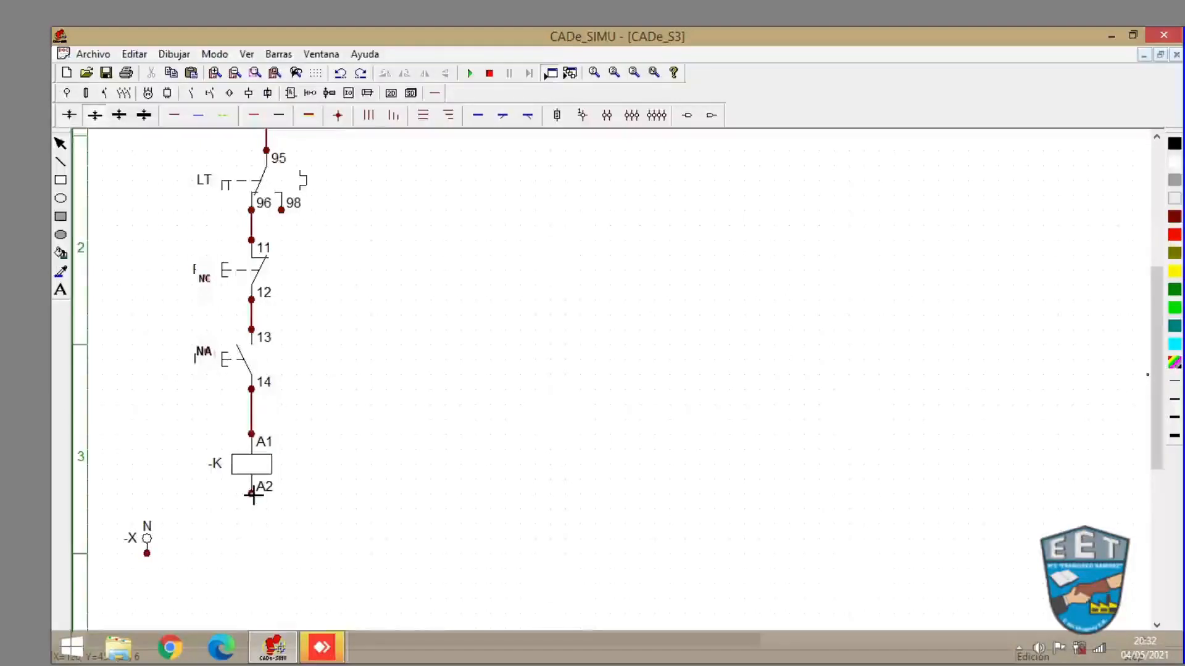
left_click_drag(252, 494, 250, 549)
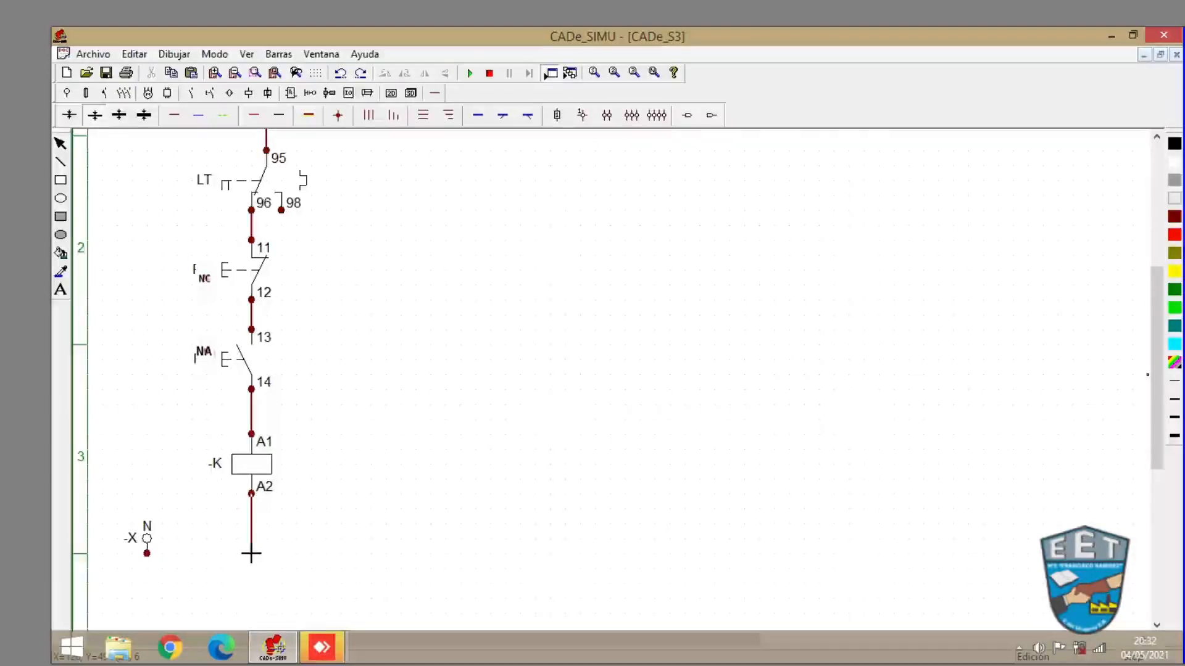
left_click_drag(251, 553, 147, 554)
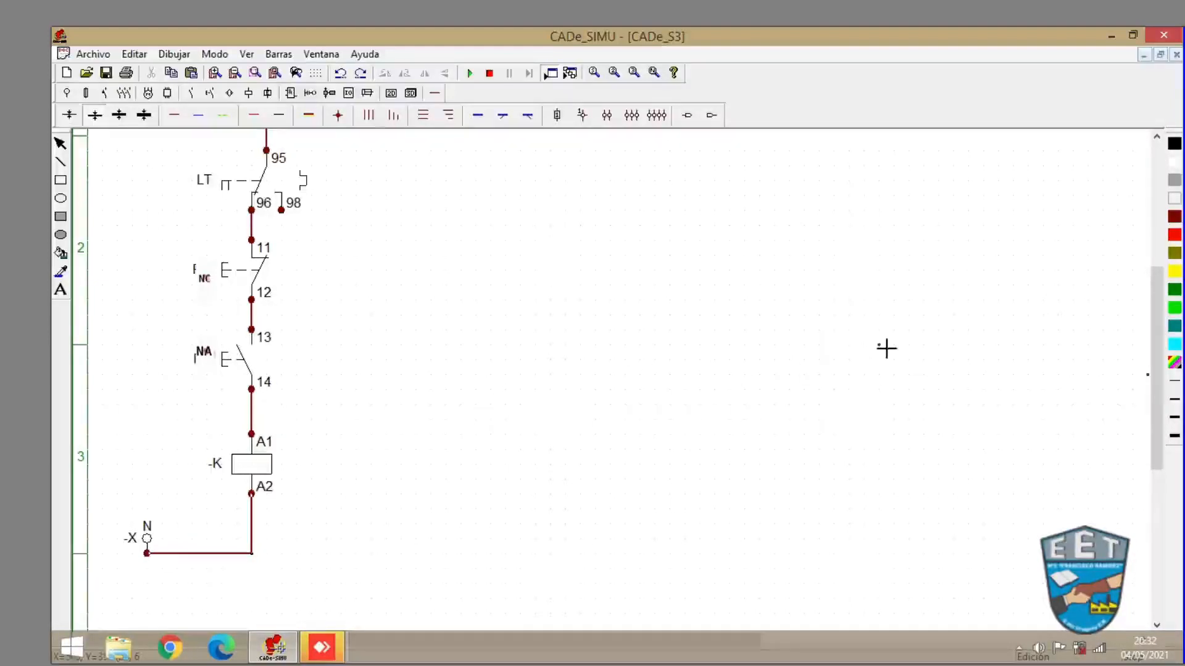
- Run the simulation, switch on the fuse F and momentarily press the NA pushbutton to energize the coil
left_click_drag(1158, 409, 1158, 387)
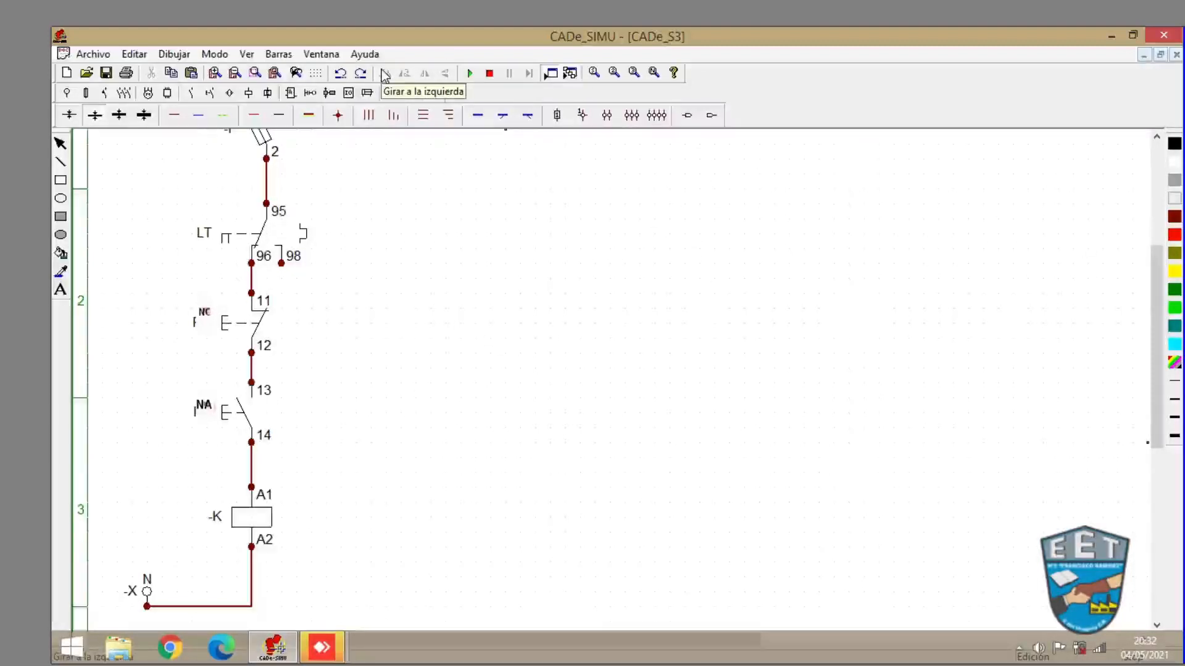
left_click(234, 75)
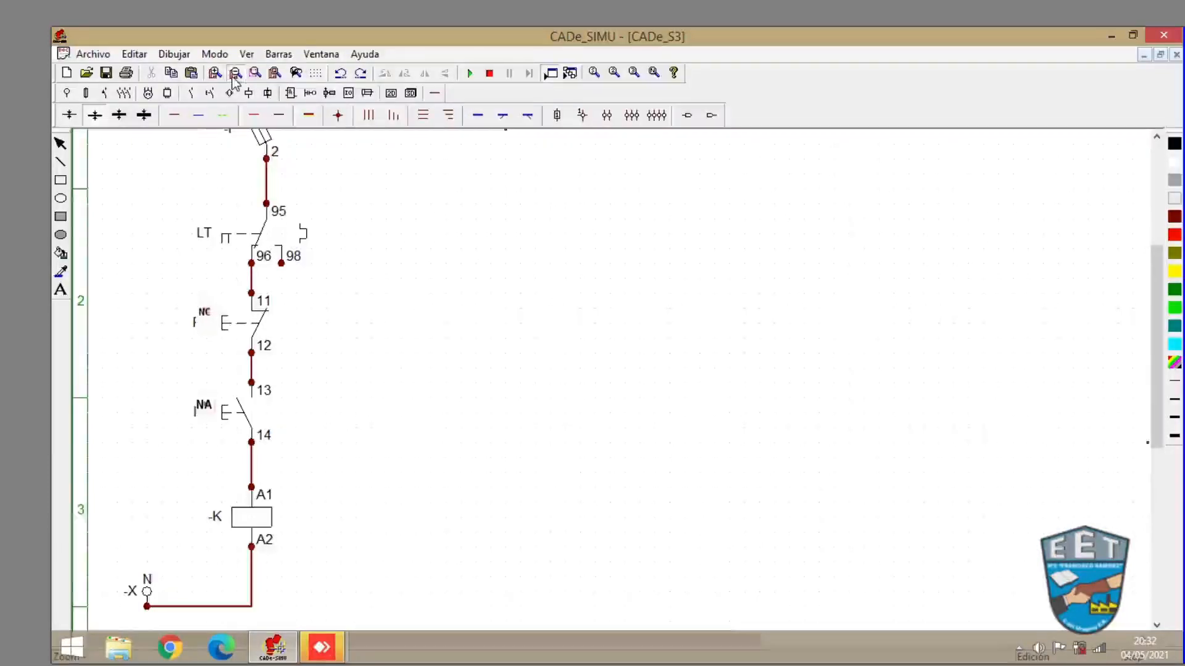
left_click_drag(1157, 383, 1156, 330)
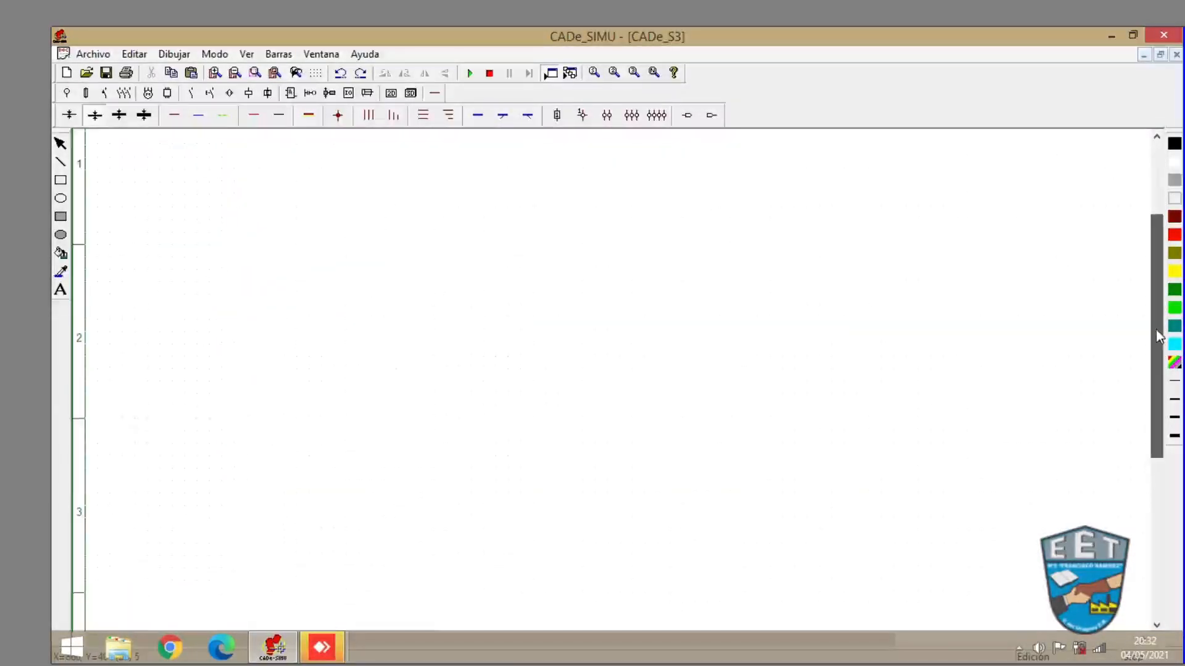
left_click(470, 73)
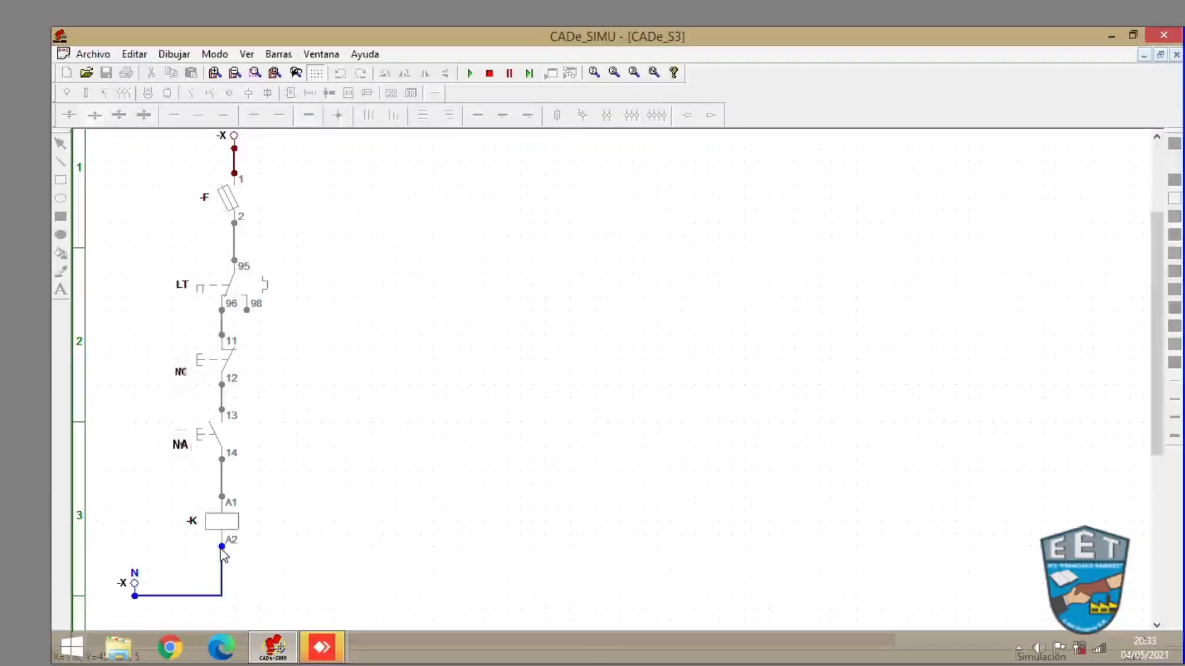
left_click(232, 196)
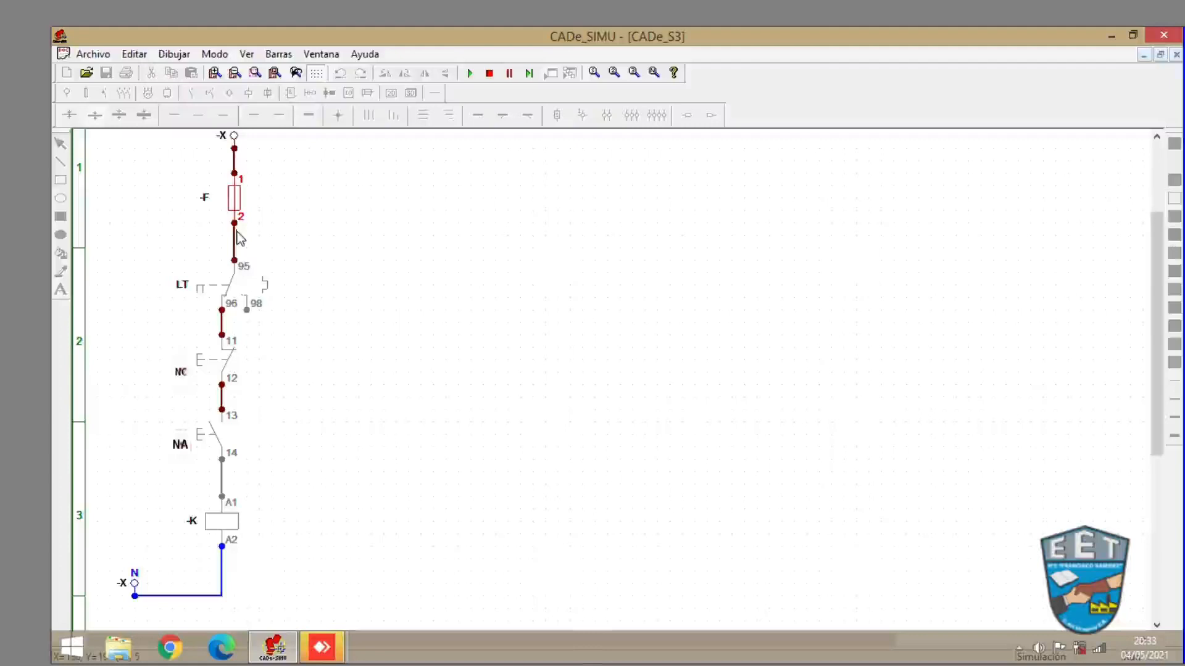
left_click(215, 442)
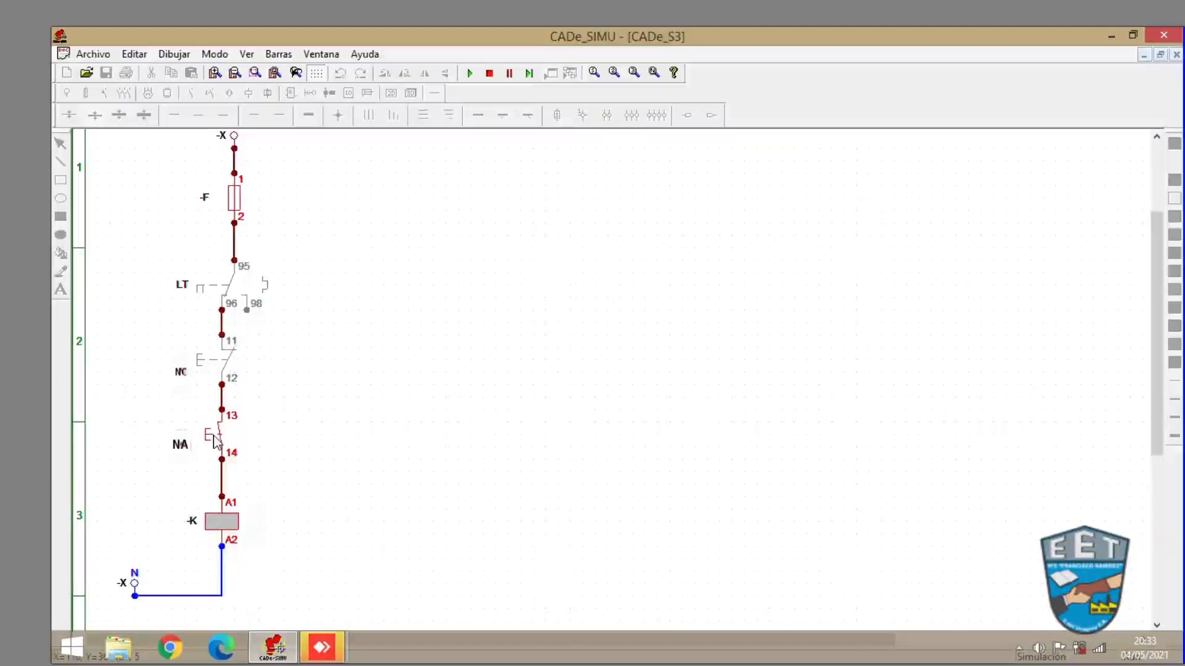
left_click_drag(214, 440, 214, 439)
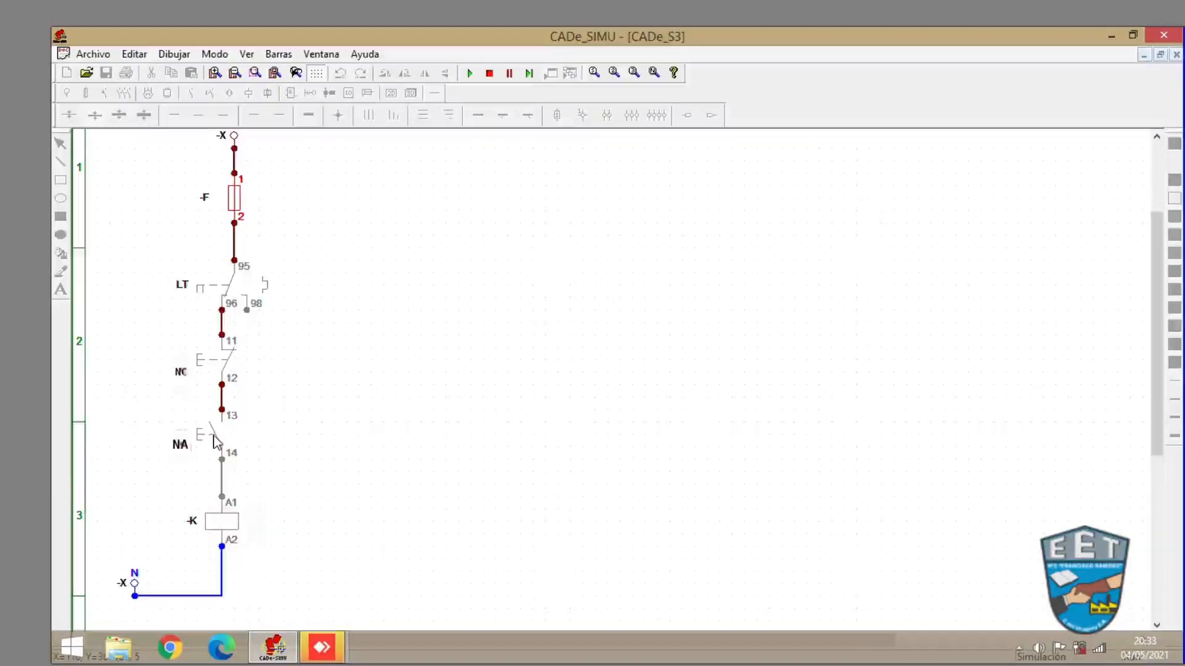
- Momentarily press the NA pushbutton in the running simulation, then stop the simulation
left_click(214, 440)
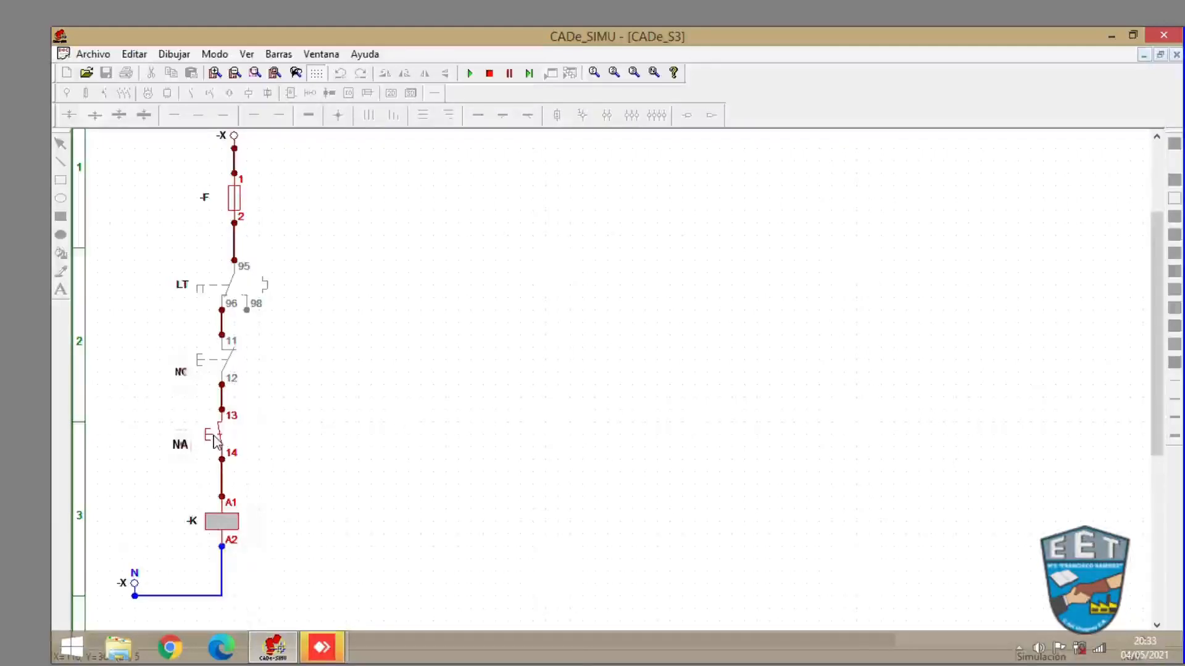
left_click_drag(214, 440, 214, 439)
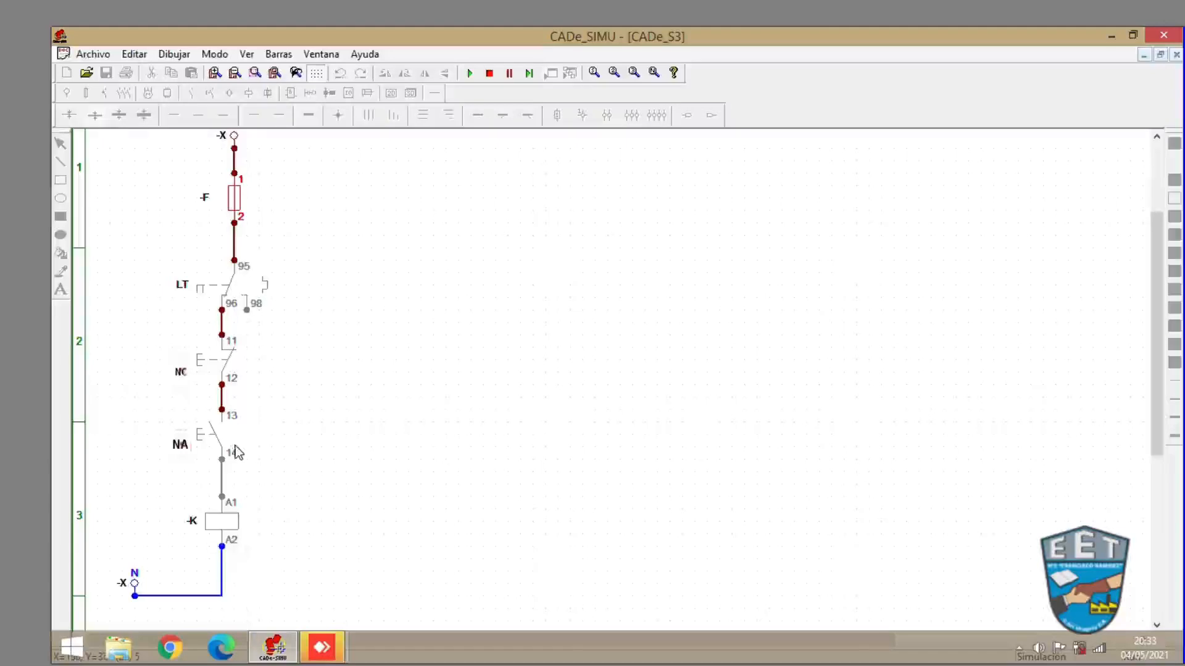
left_click(490, 74)
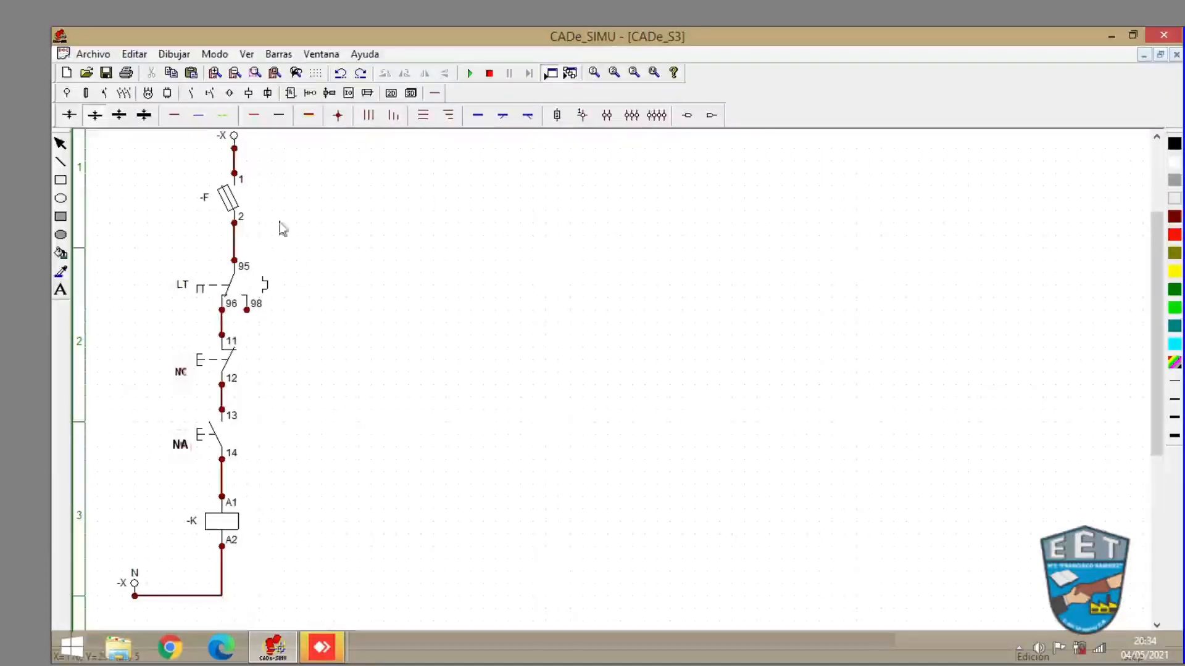
- Place an NA contactor contact labelled -K beside the NA pushbutton, with terminals 13 and 14
left_click(102, 93)
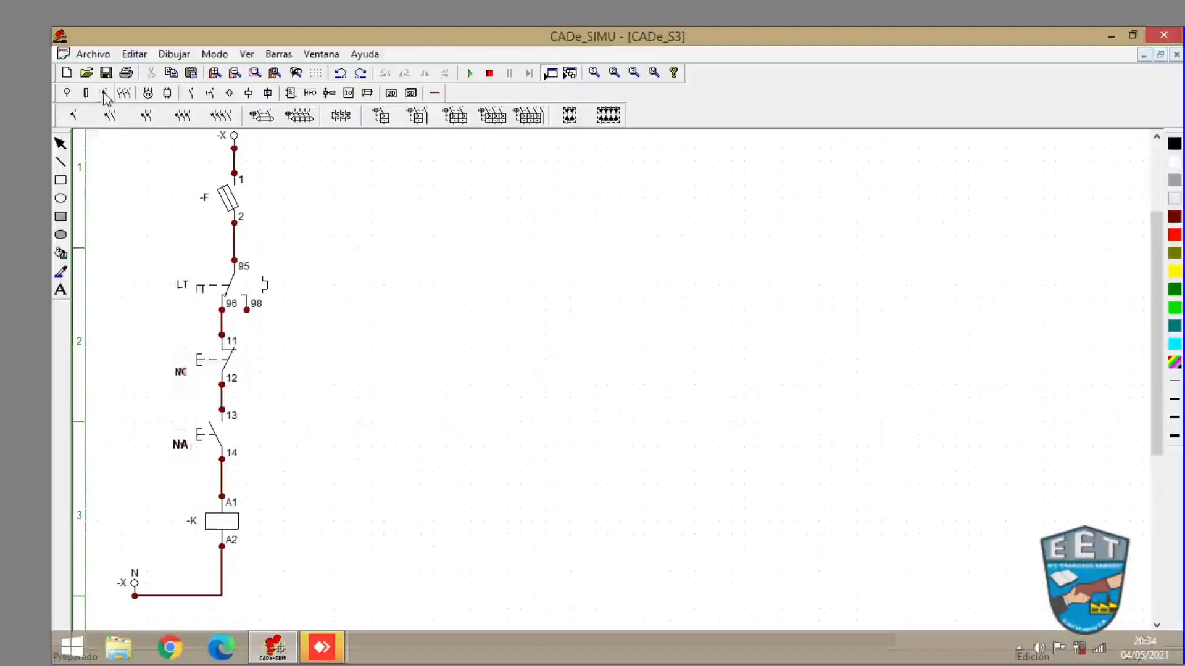
left_click(193, 95)
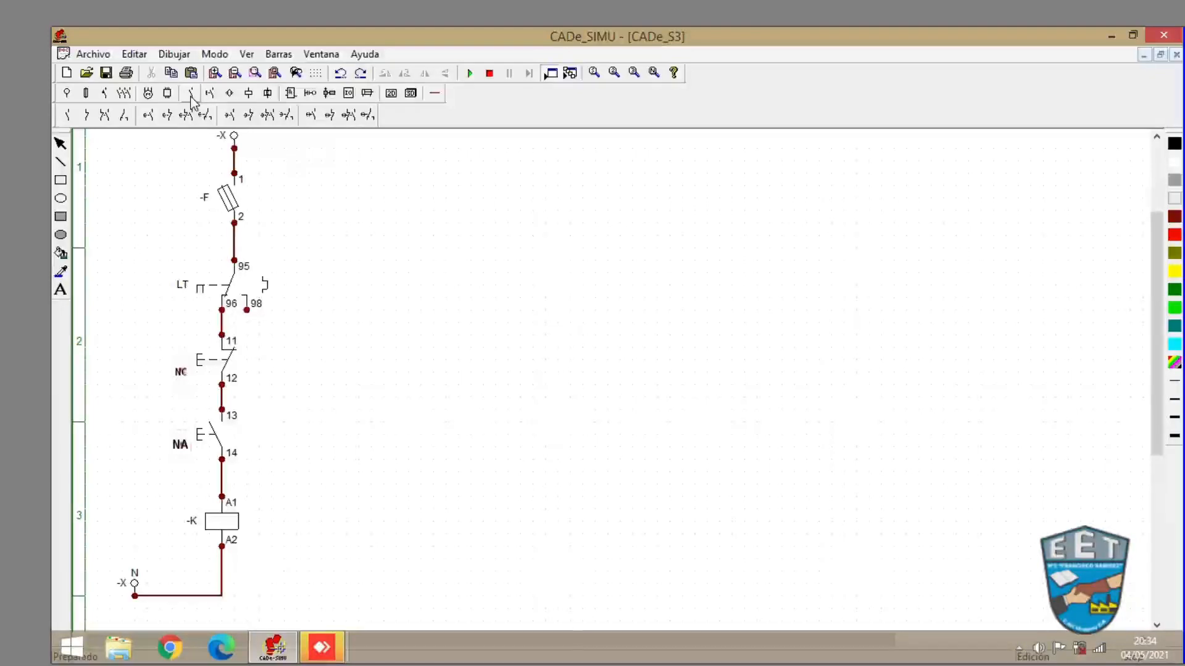
left_click(68, 116)
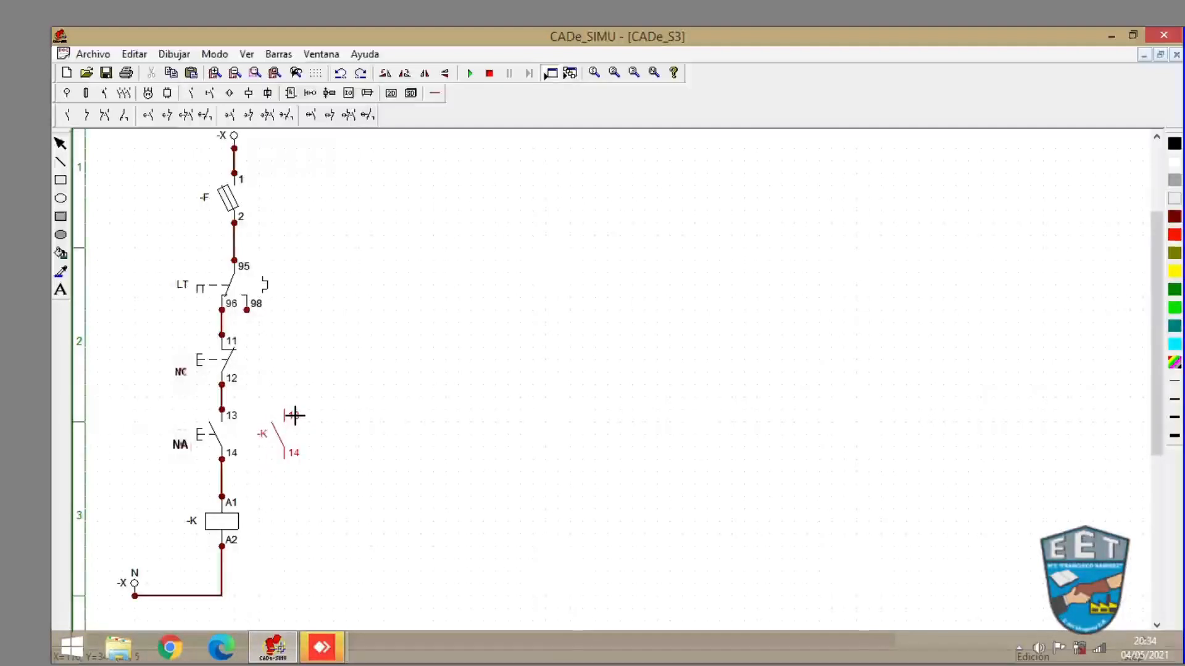
left_click(295, 415)
right_click(365, 408)
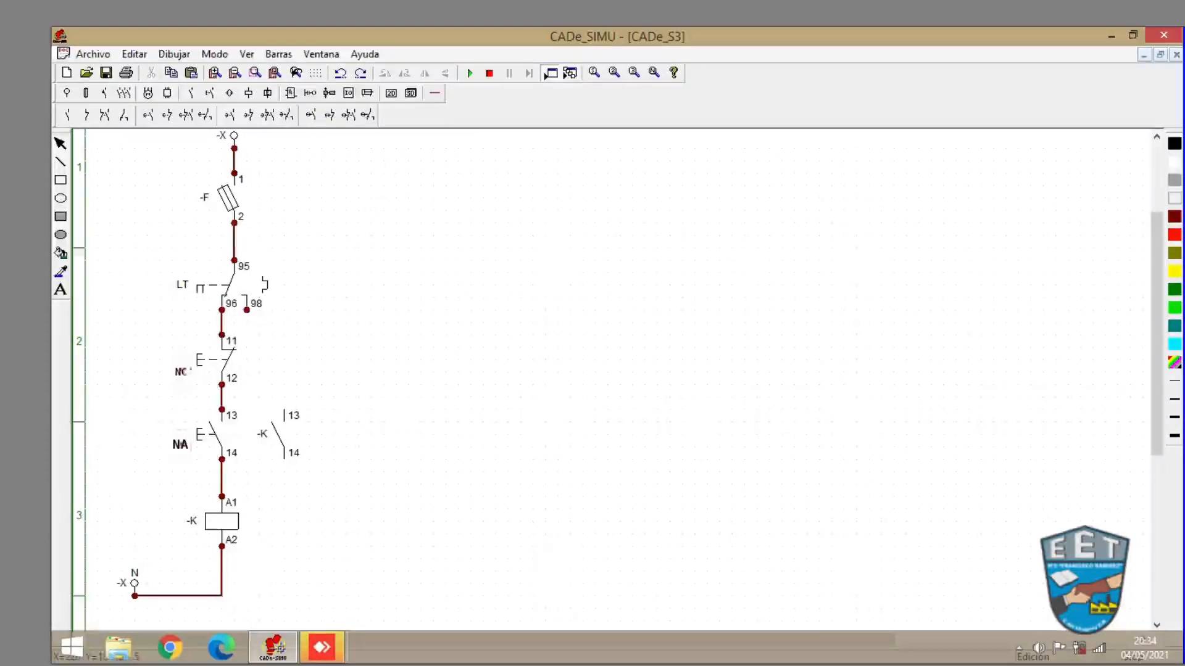
- Run the simulation, switch on fuse F, press and release the NA pushbutton, then stop the simulation
left_click(471, 75)
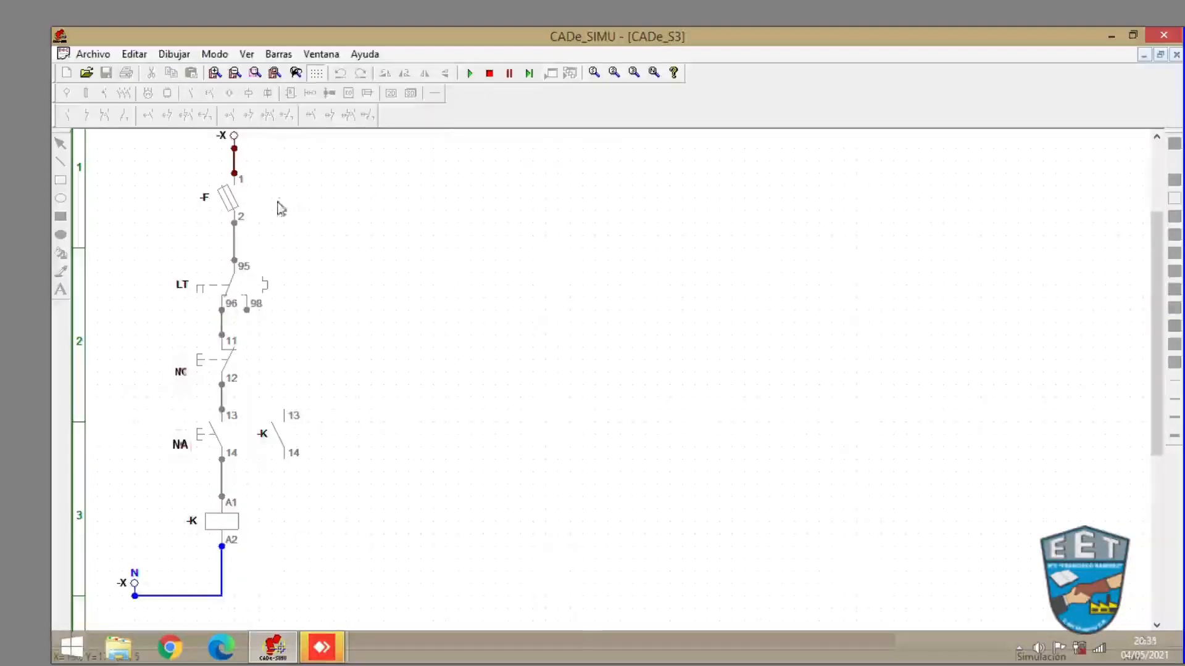
left_click(235, 199)
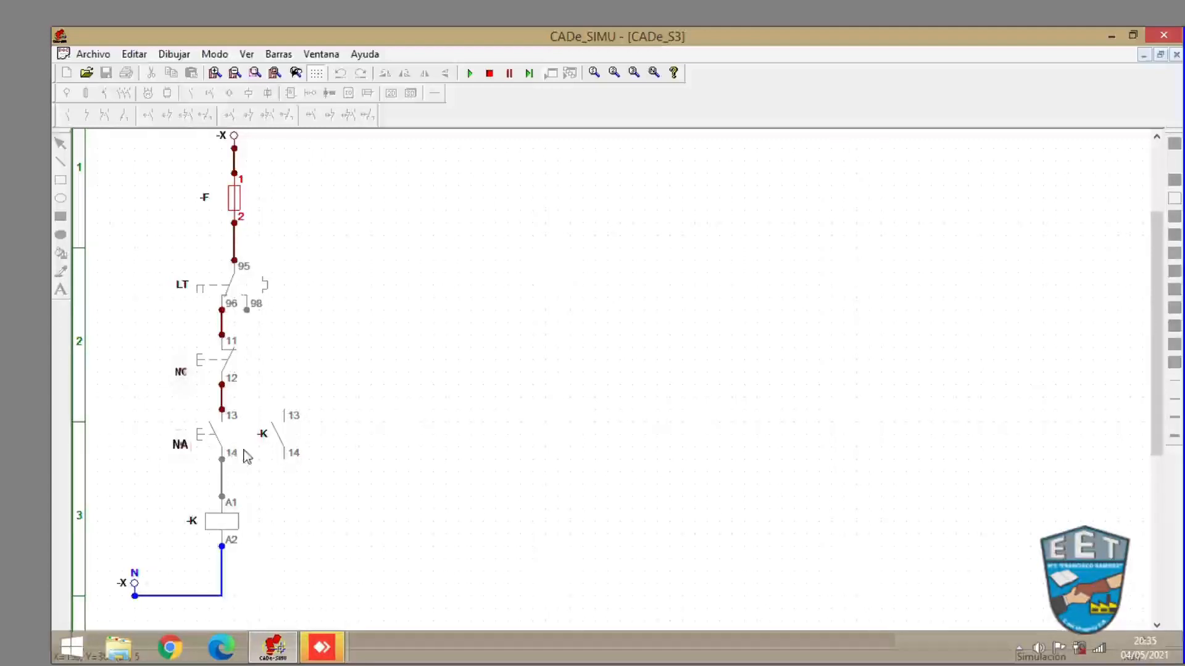
left_click(202, 439)
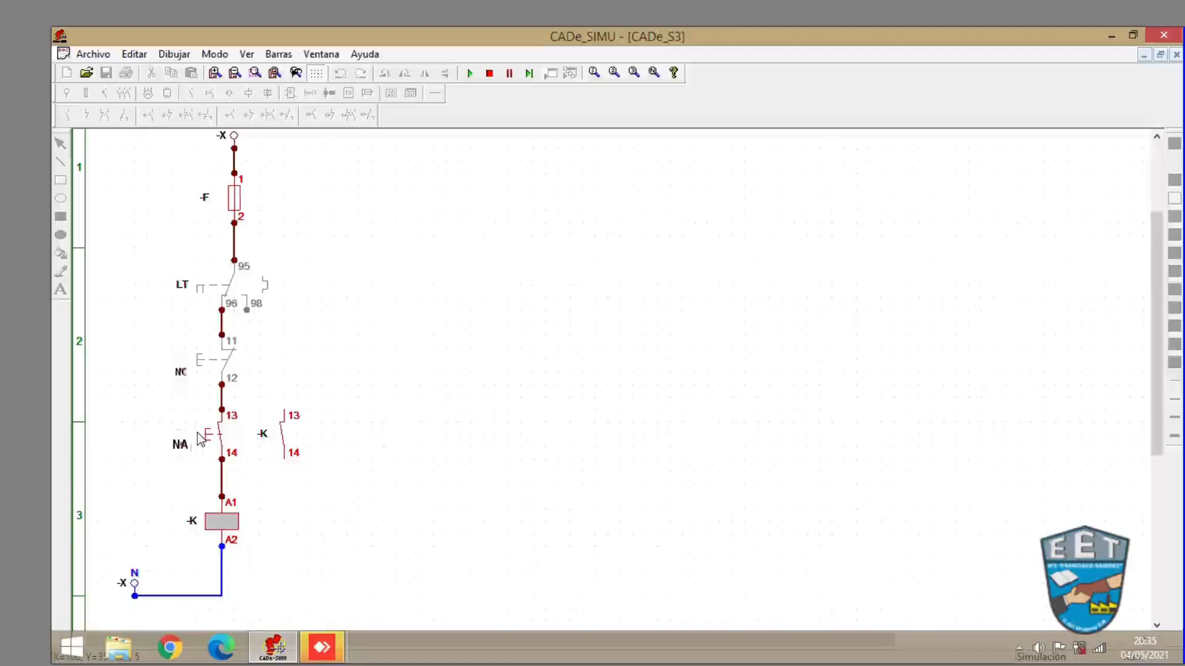
left_click(201, 440)
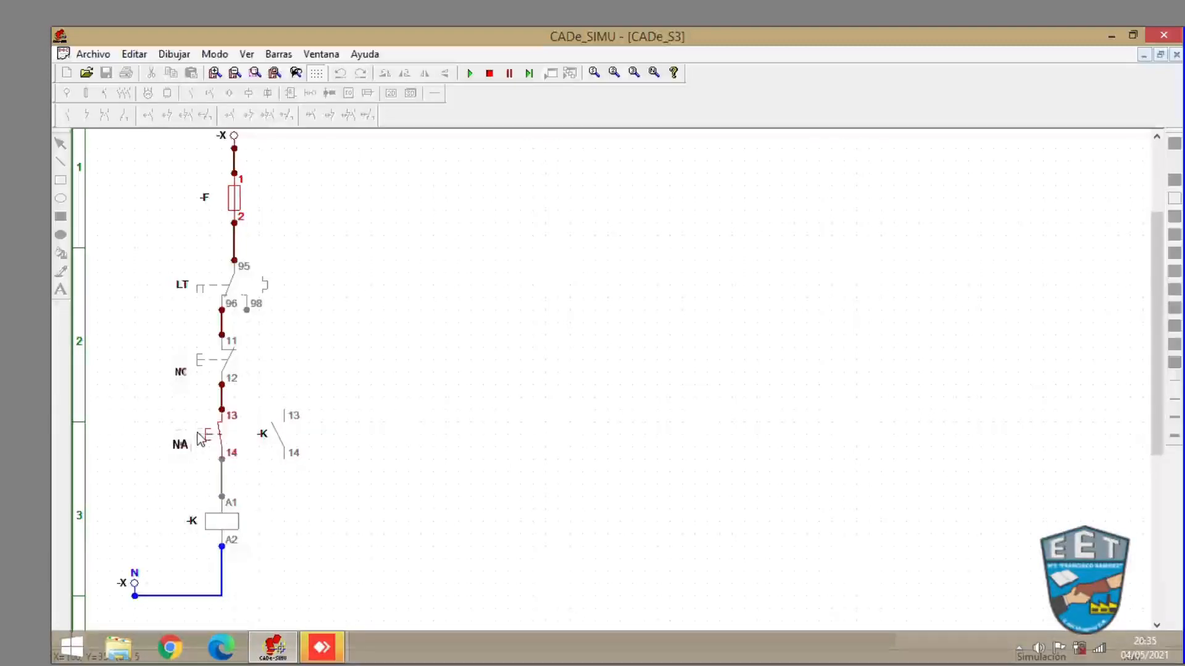
left_click(489, 72)
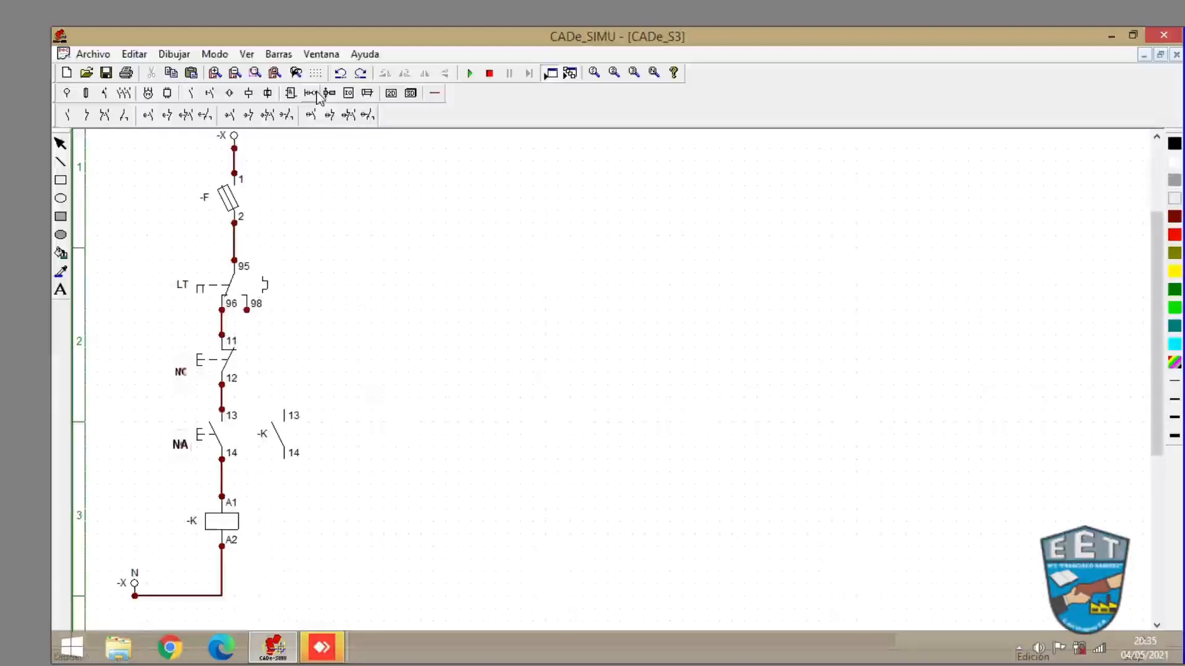
- Add connection points on the -K contact's terminals and wire them in parallel with the NA pushbutton's 13 and 14
left_click(434, 94)
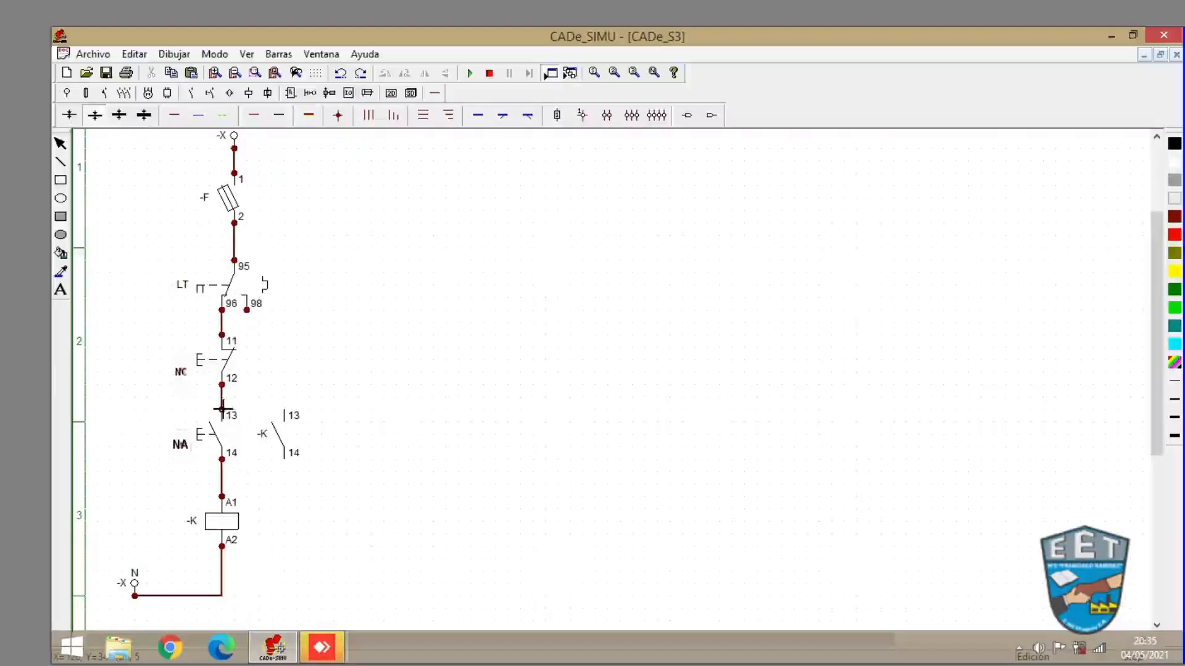
left_click(337, 115)
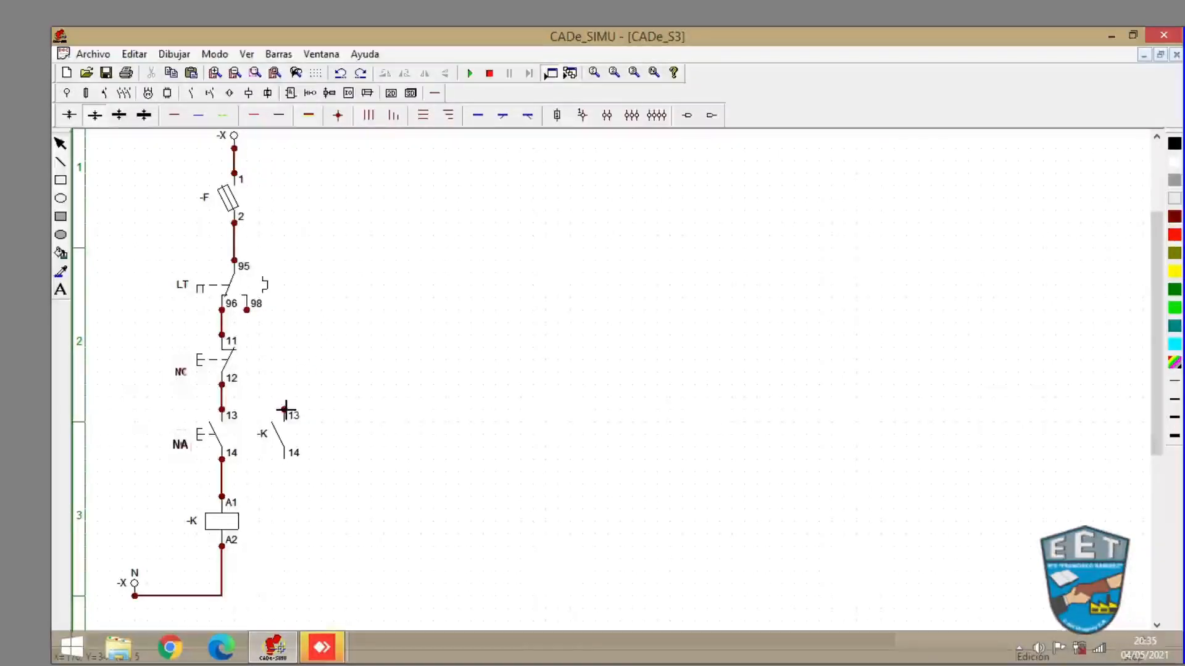
left_click(285, 409)
left_click(284, 459)
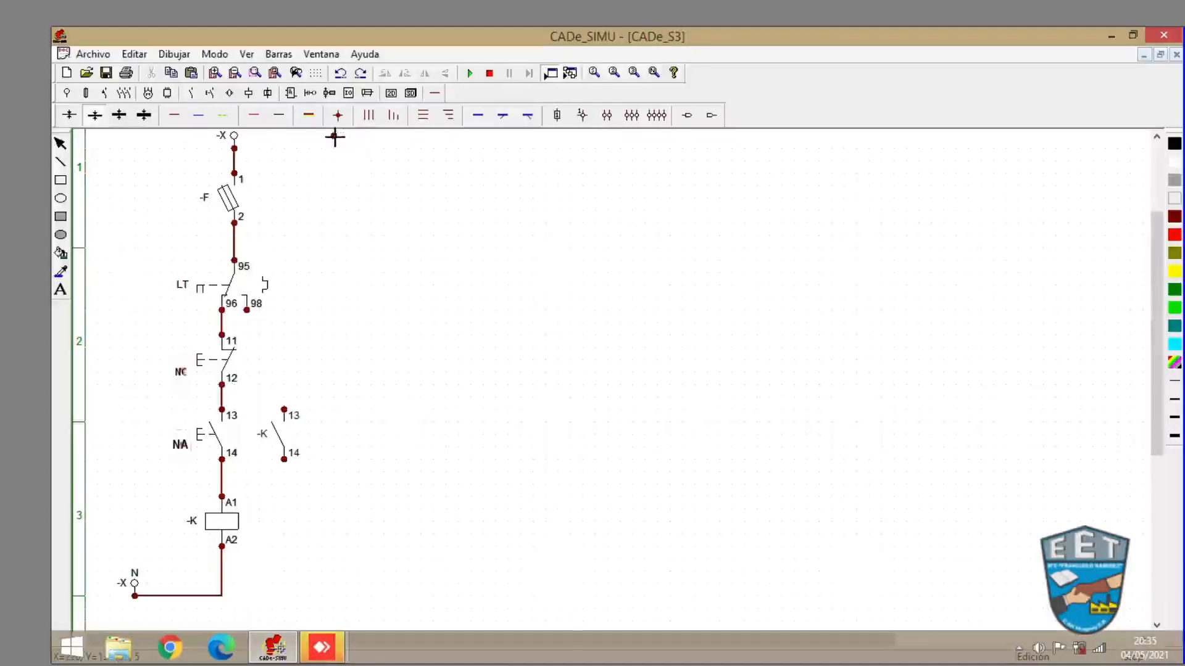
key("Escape")
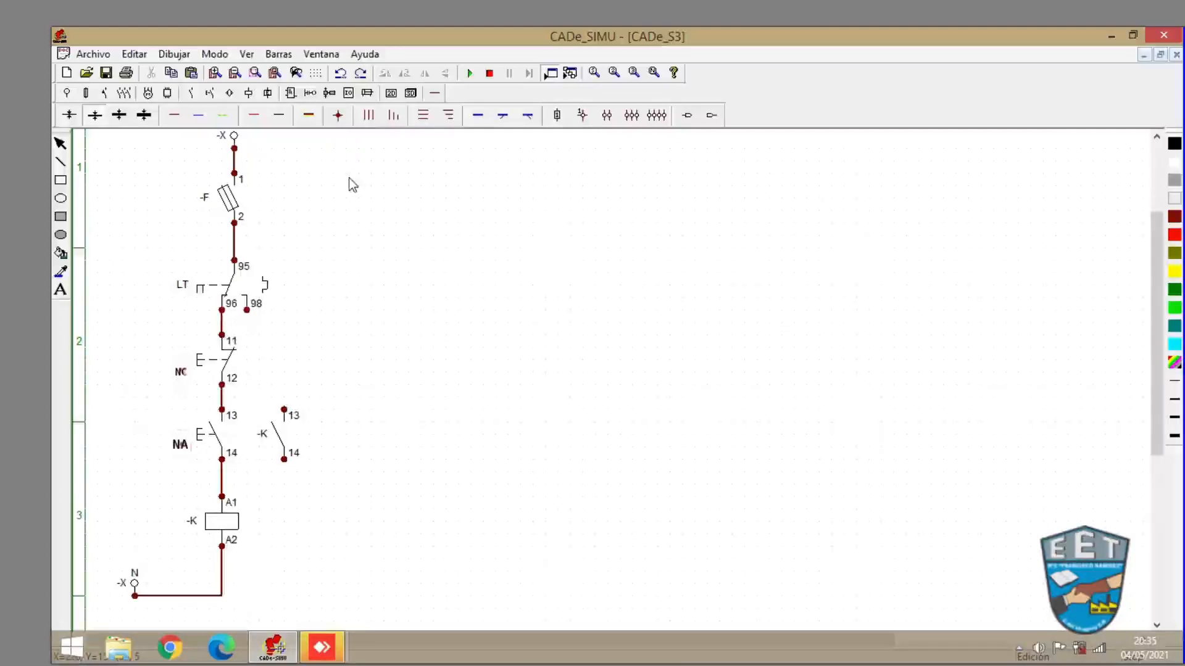
left_click(174, 115)
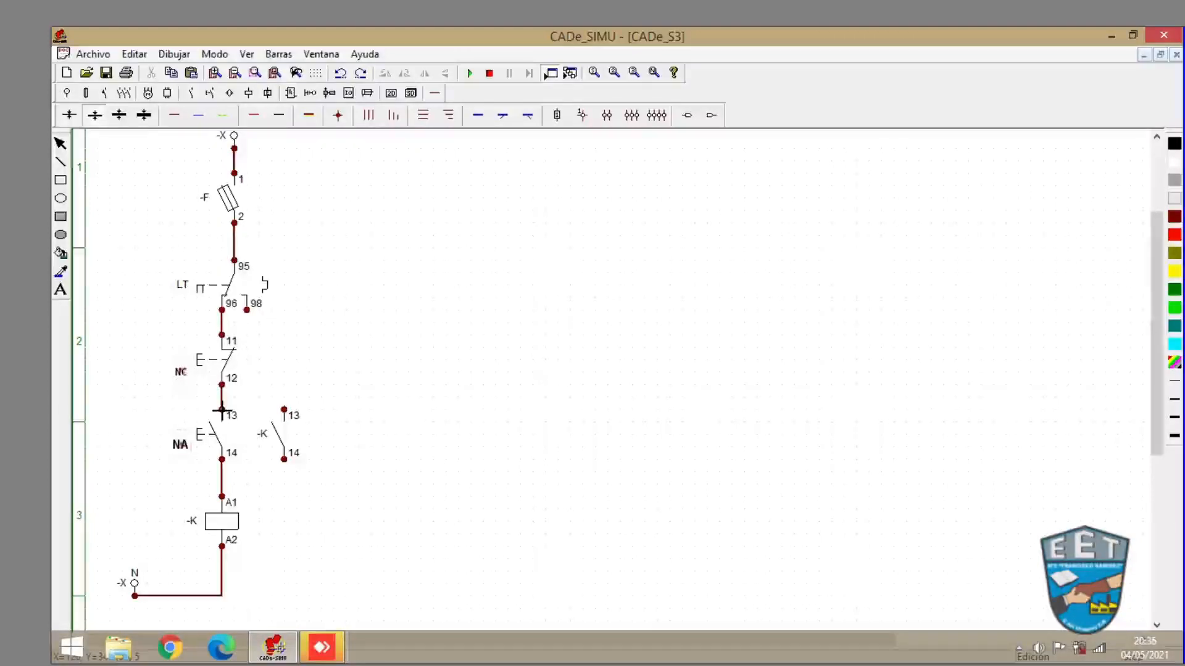
left_click_drag(222, 409, 284, 409)
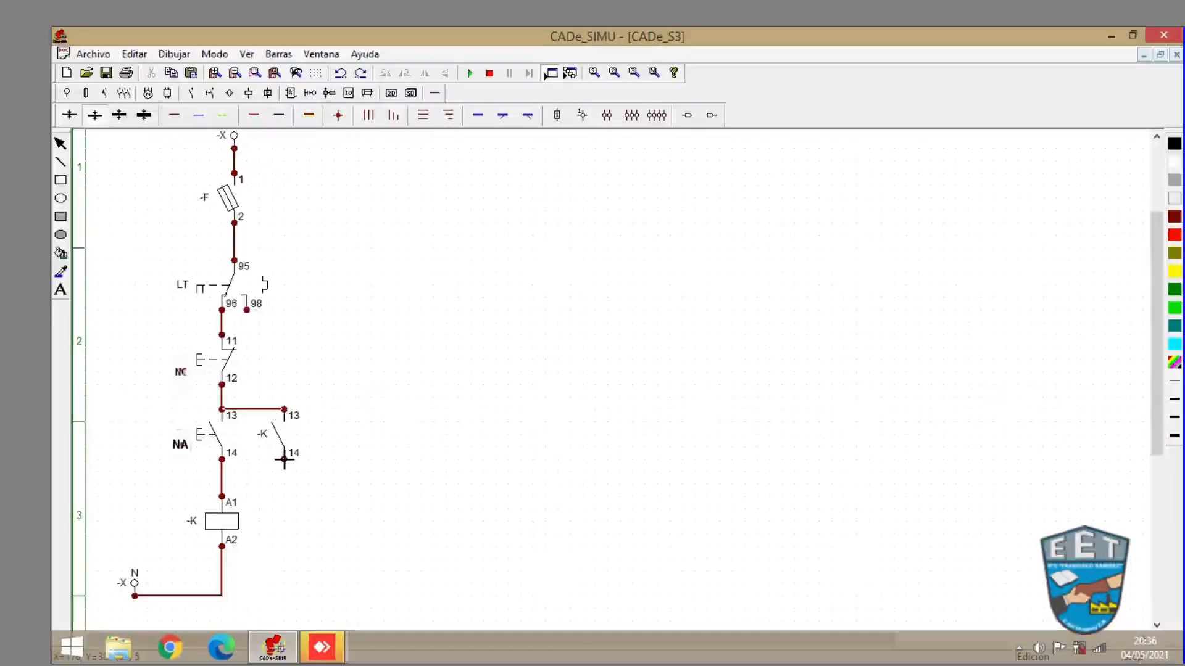
left_click_drag(284, 459, 222, 459)
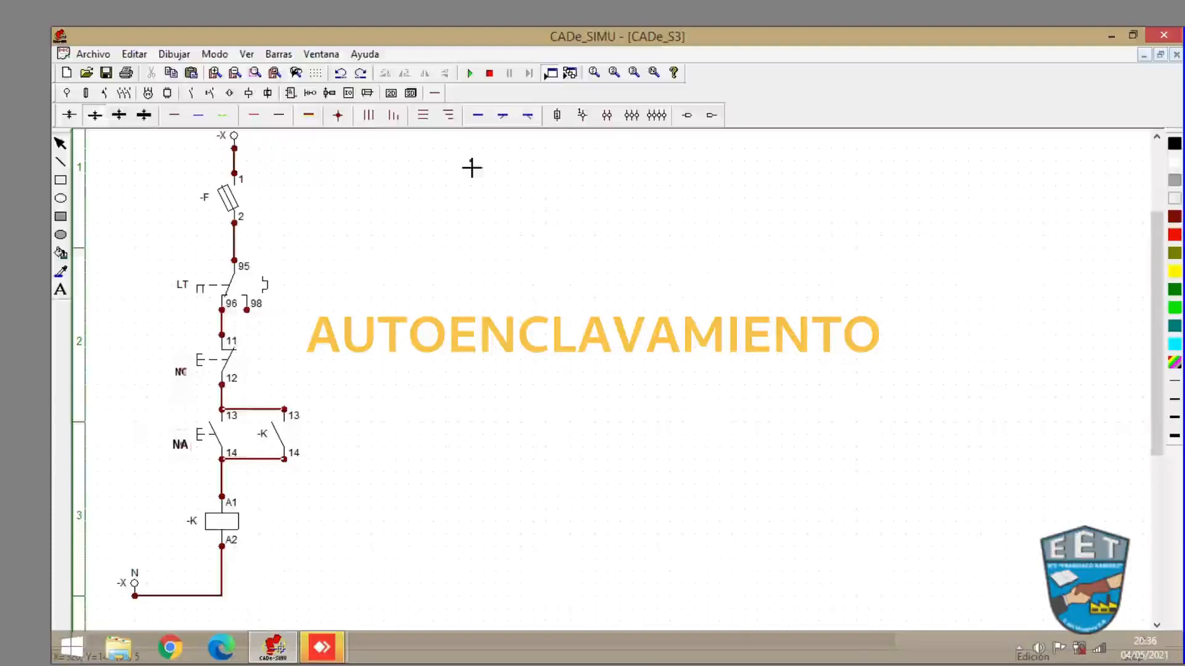
- Run the simulation, switch on fuse F, press the NA pushbutton to test the self-holding, then stop
left_click(469, 74)
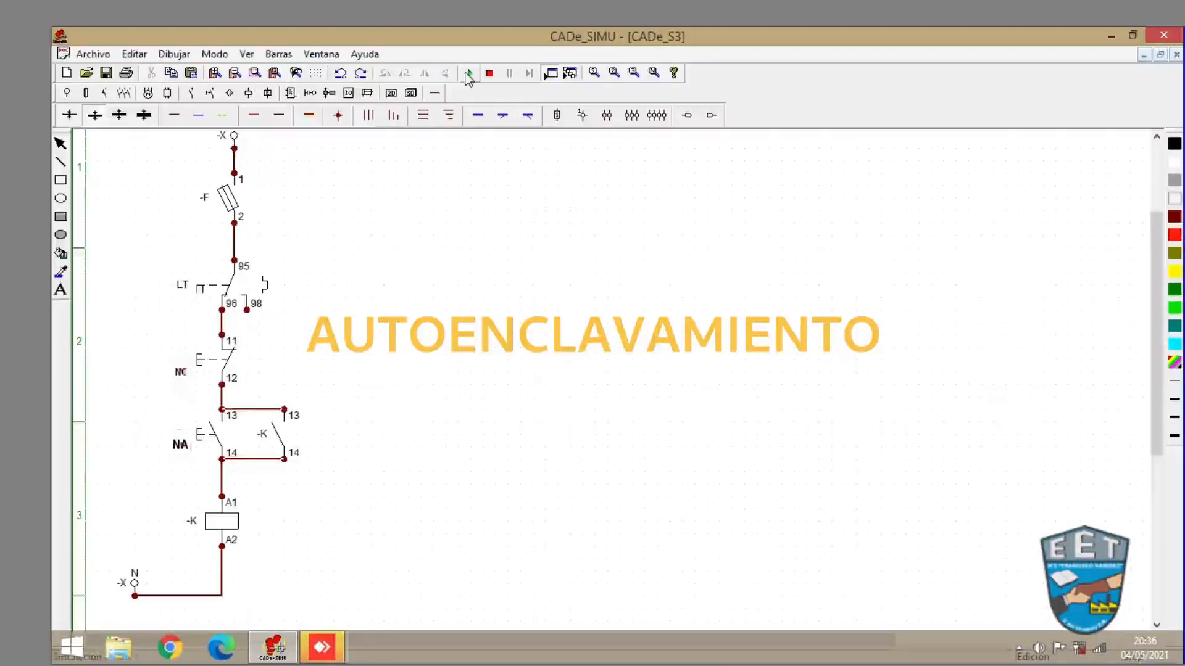
left_click(231, 198)
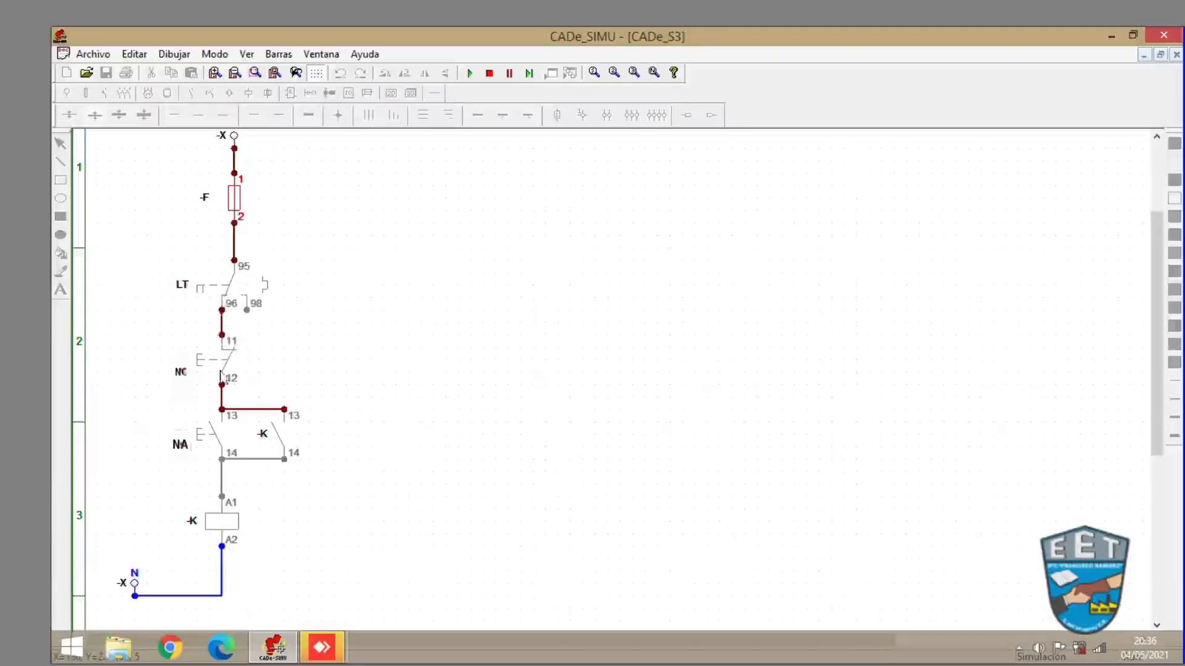
left_click(212, 442)
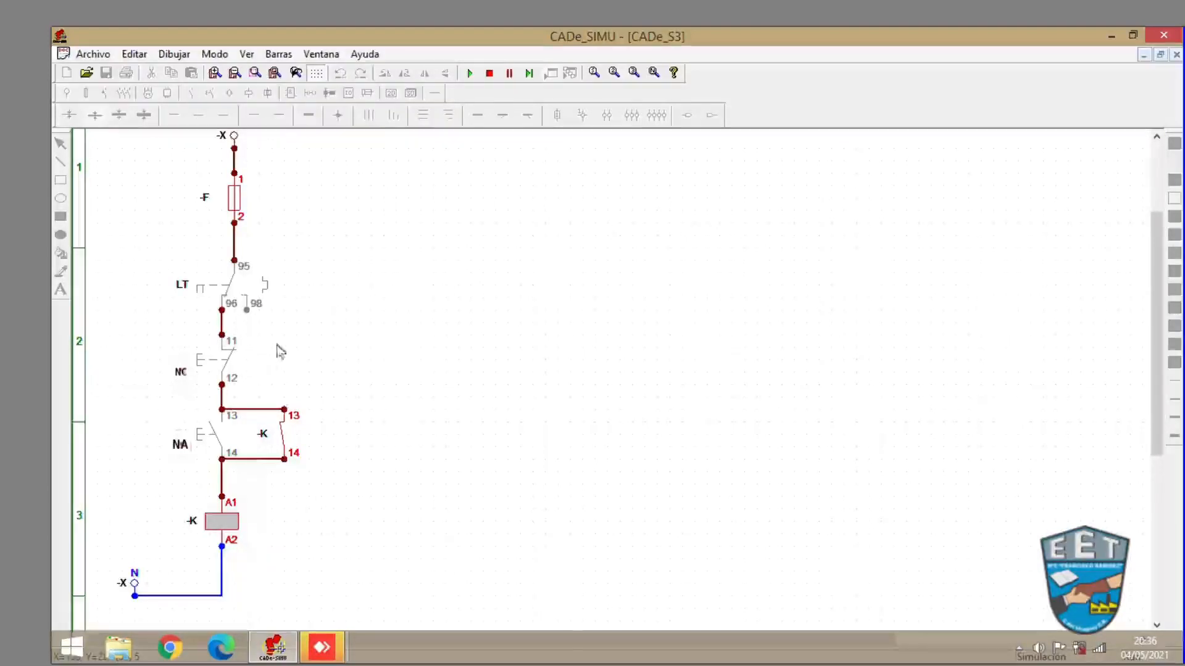
left_click(490, 73)
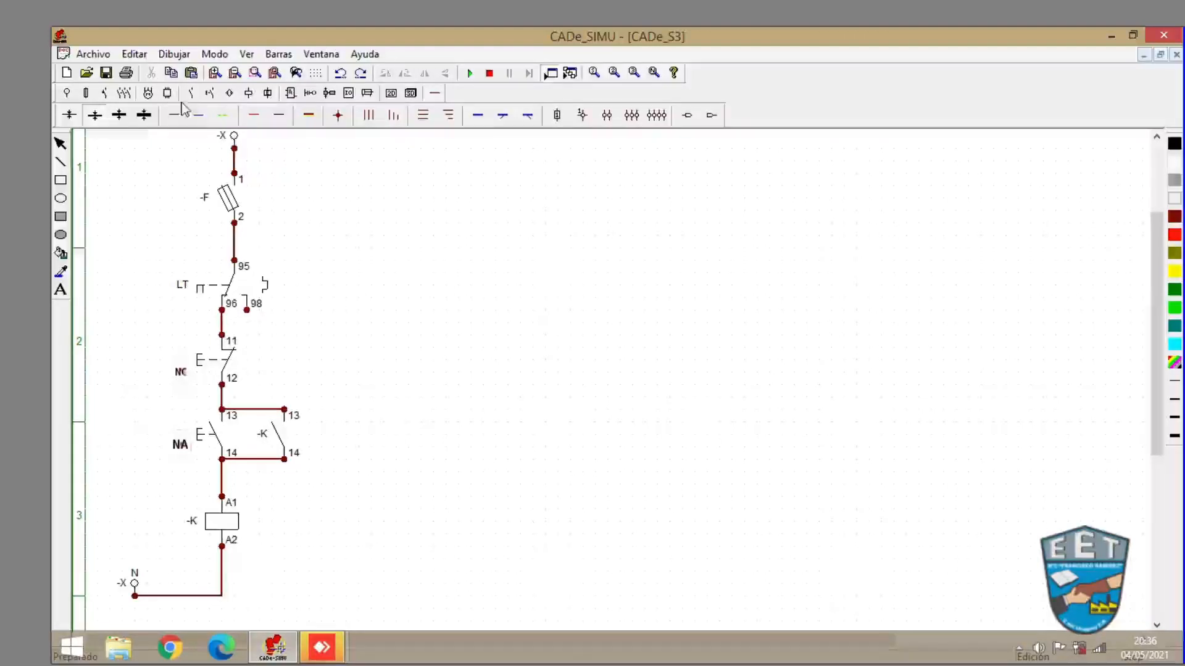
- Place a three-pole power contactor (Contactor III) to the right of the control circuit
left_click(209, 94)
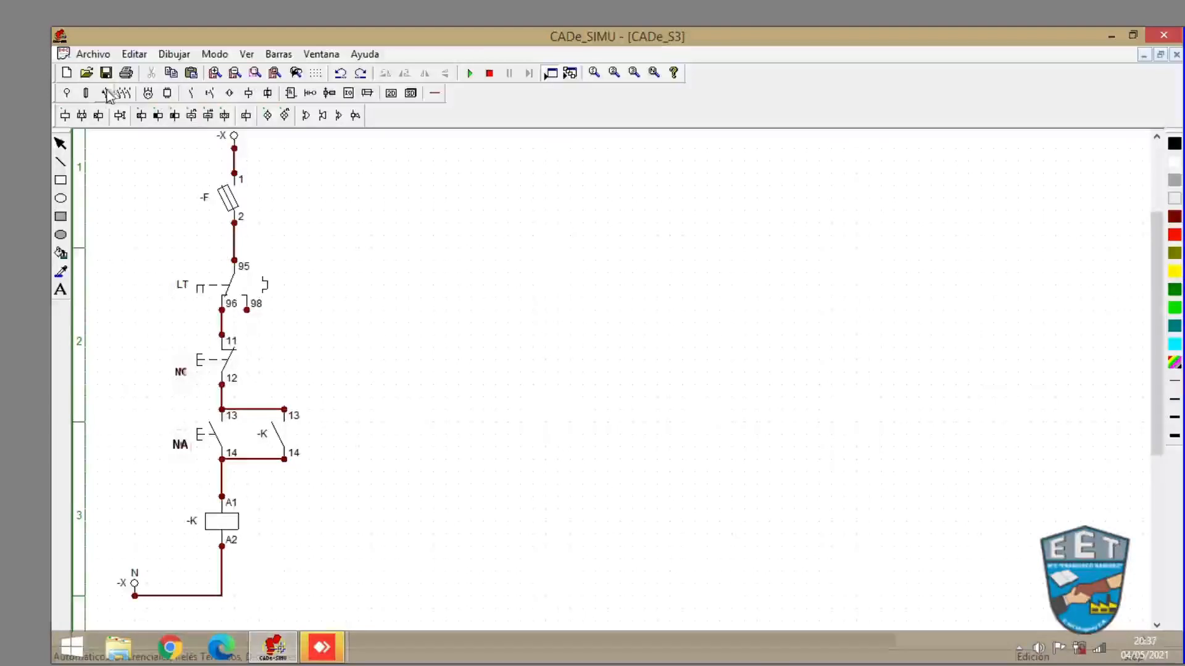
left_click(124, 94)
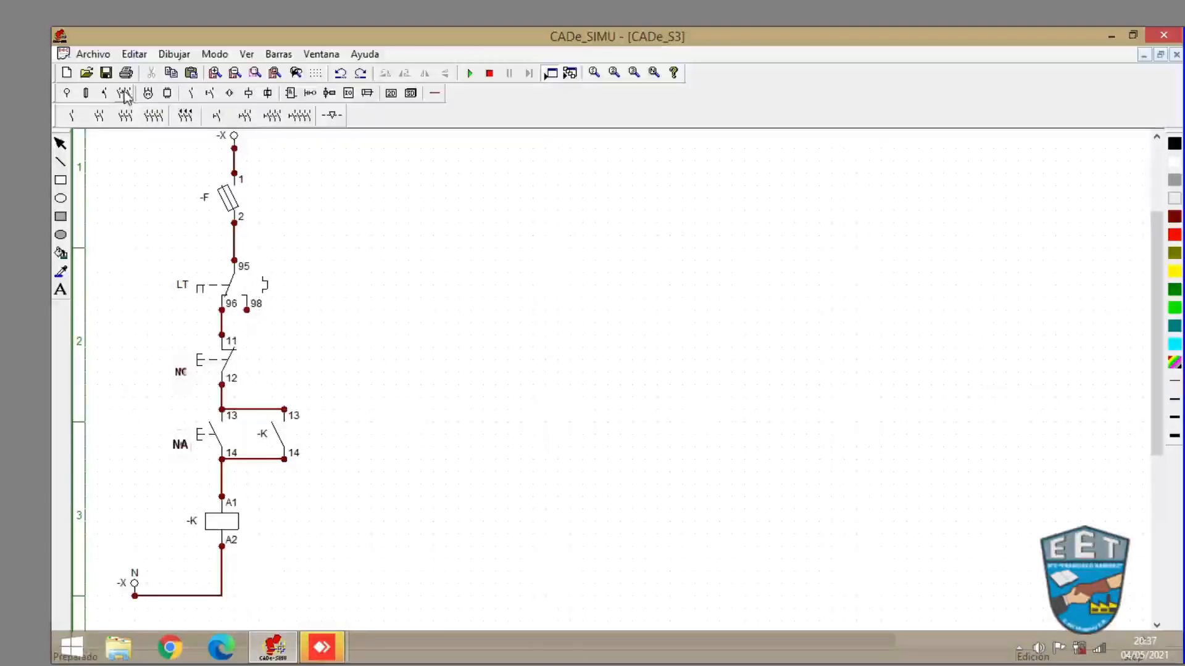
left_click(129, 121)
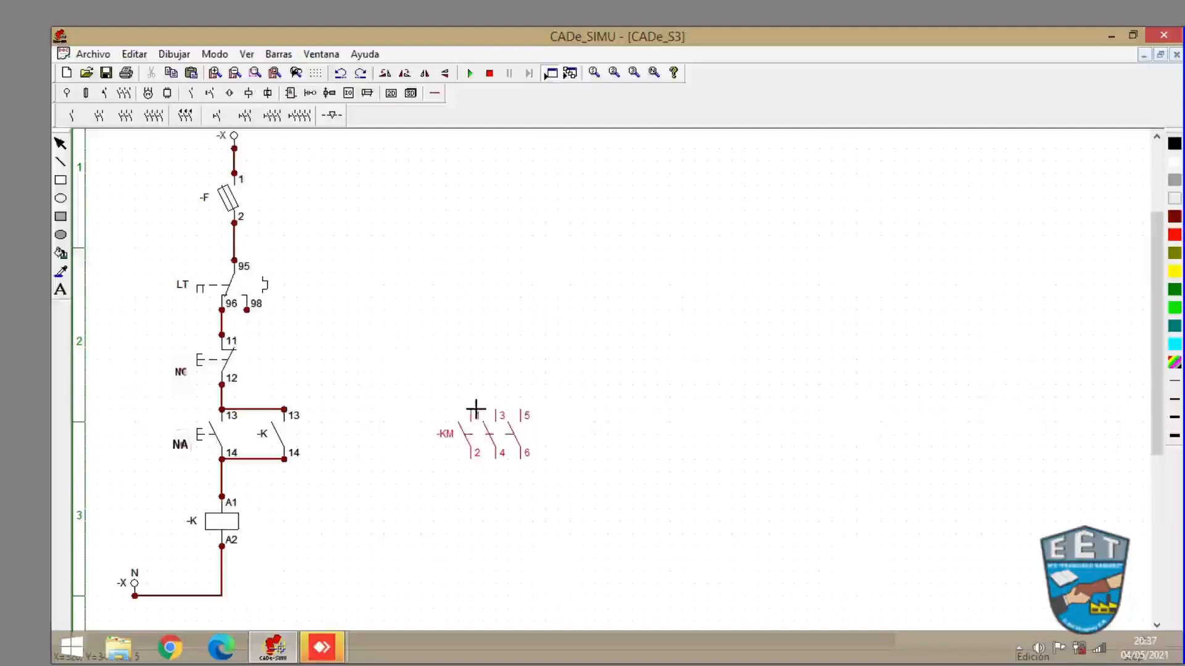
left_click(558, 388)
key("Escape")
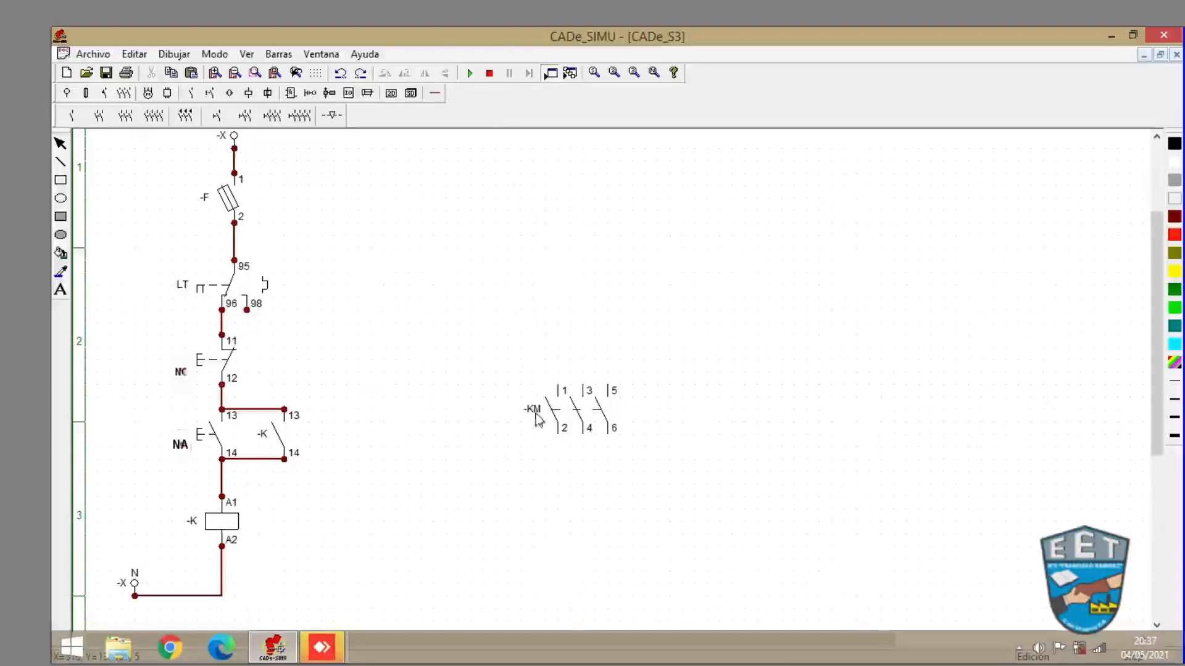
- Run the simulation, switch on fuse F, press the NA pushbutton, then stop the simulation
left_click(469, 73)
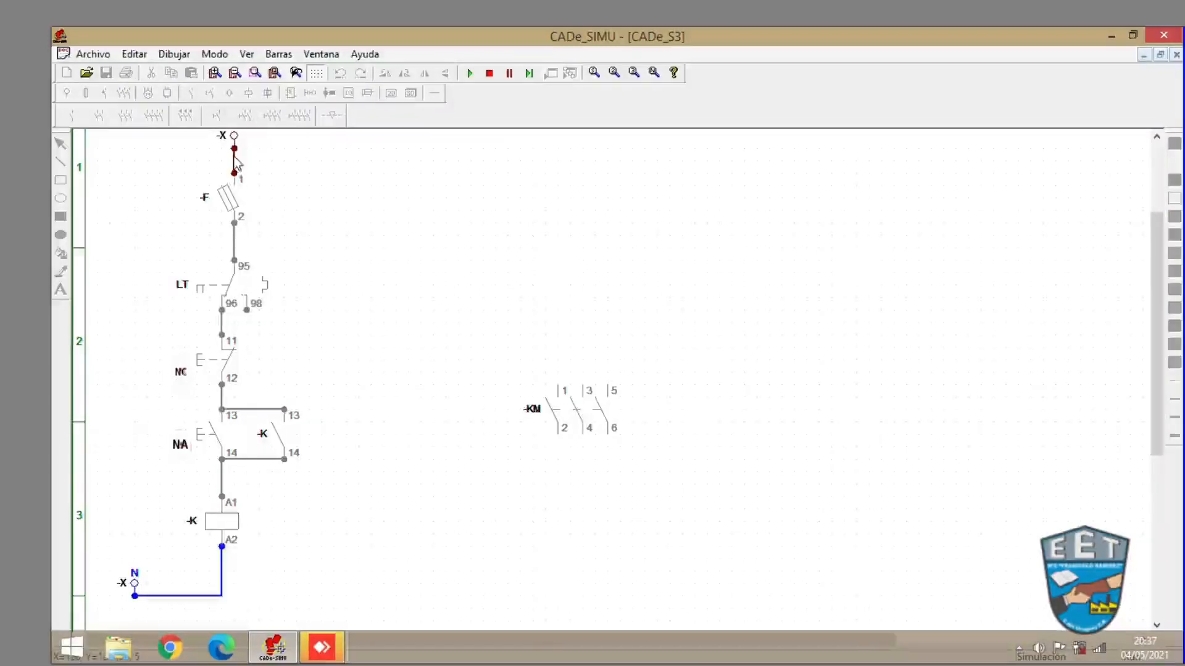
left_click(235, 198)
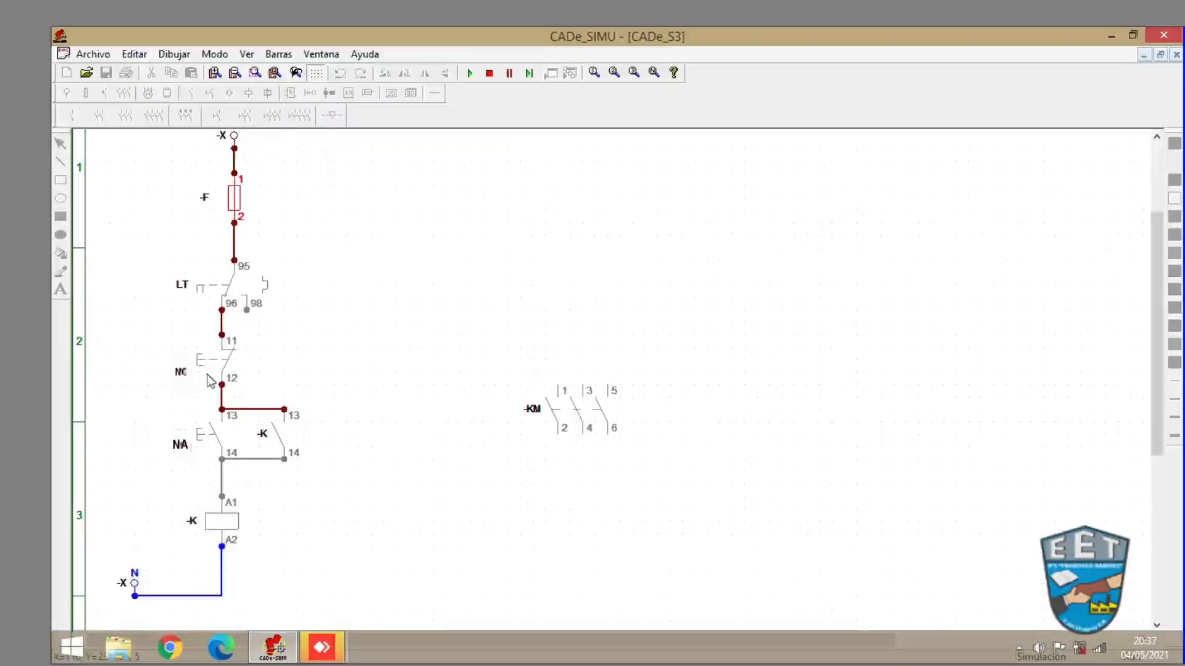
left_click(217, 441)
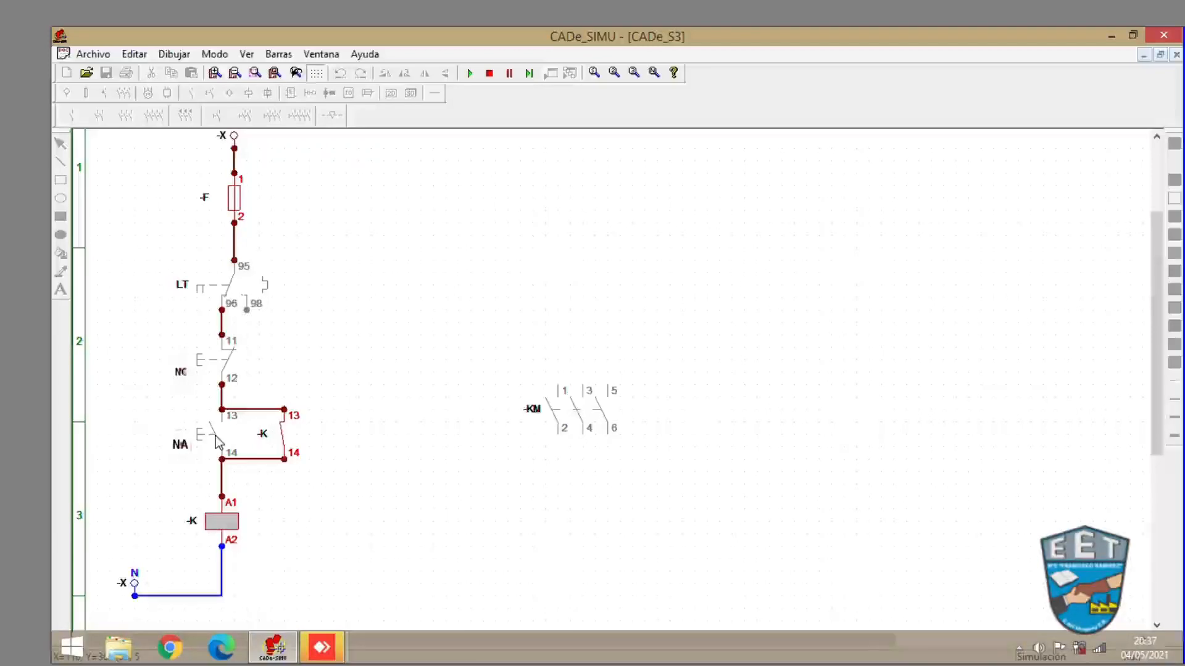
left_click(489, 73)
- Rename the three-pole contactor from -KM to -K
double_click(545, 419)
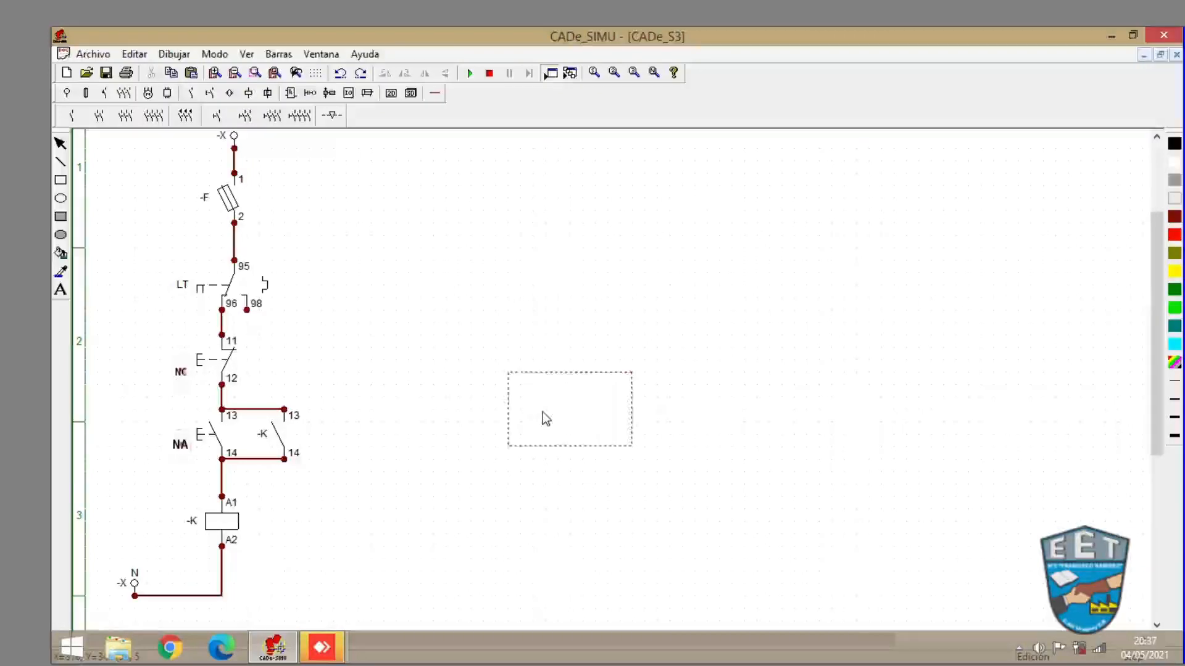
left_click(585, 238)
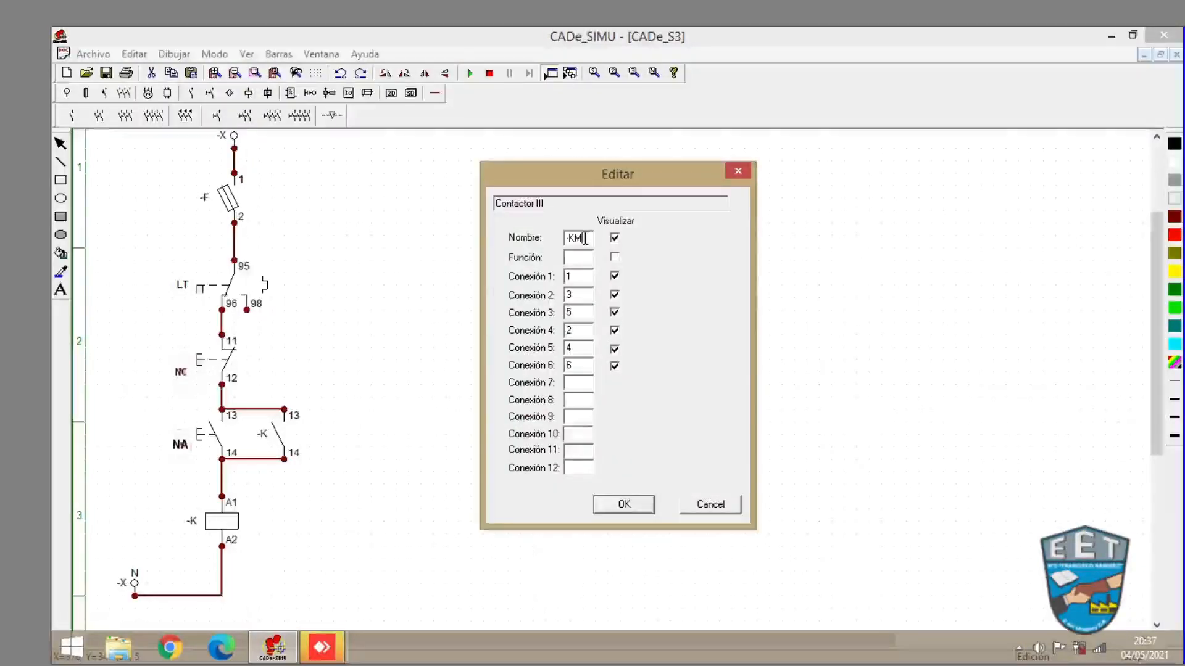
key("BackSpace")
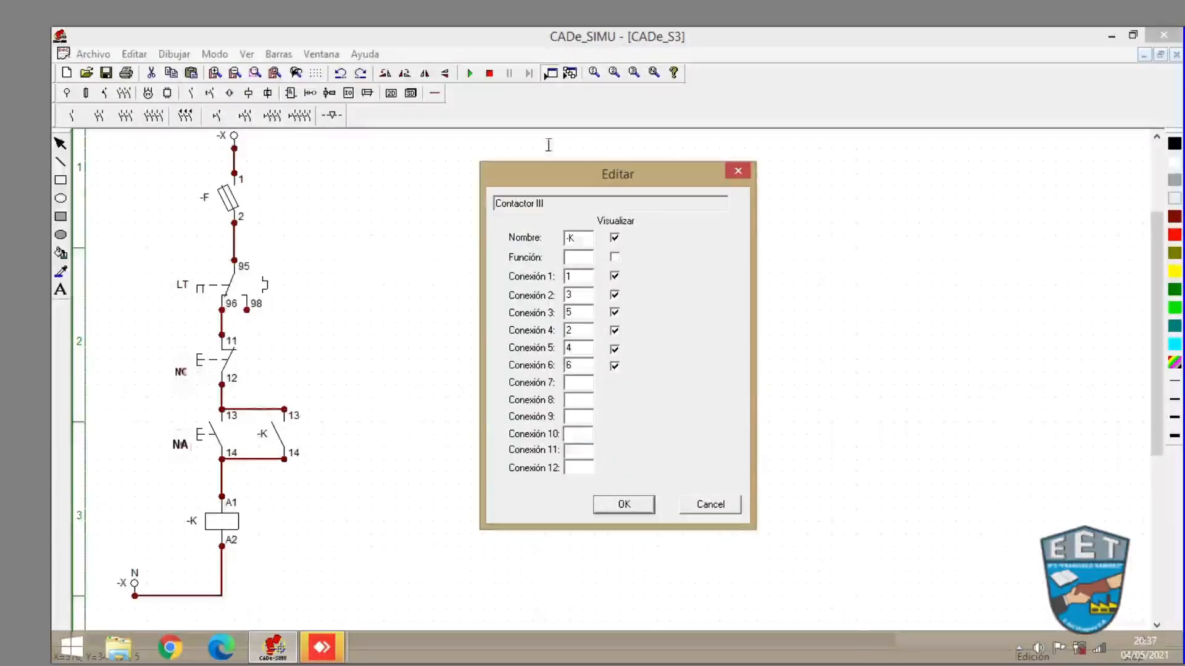
left_click(607, 506)
left_click(473, 367)
- Simulate once more, closing fuse F and pressing the NA pushbutton to check the renamed contactor -K, then stop
left_click(479, 76)
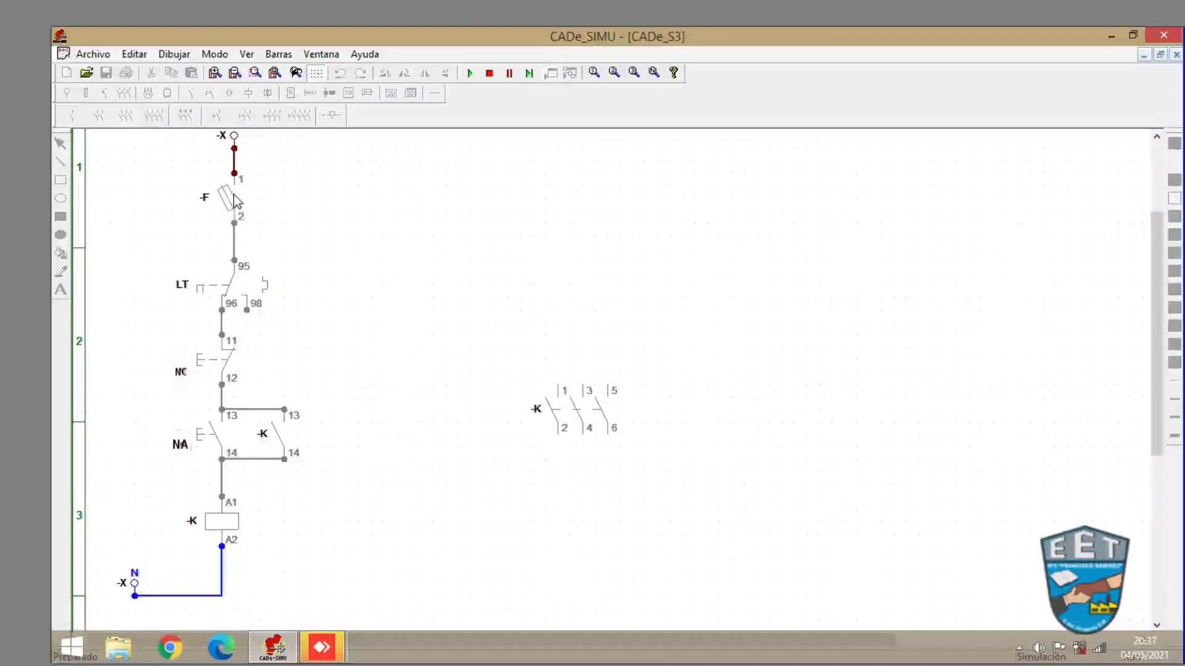
left_click(229, 197)
left_click(229, 197)
left_click(229, 198)
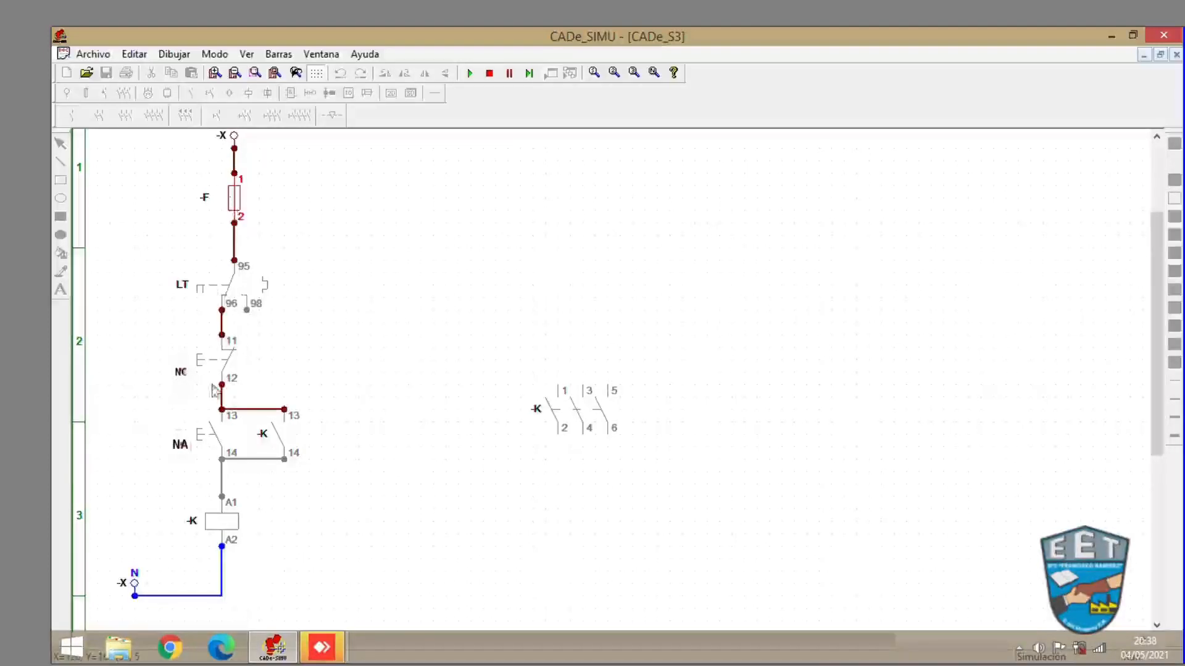
left_click(205, 439)
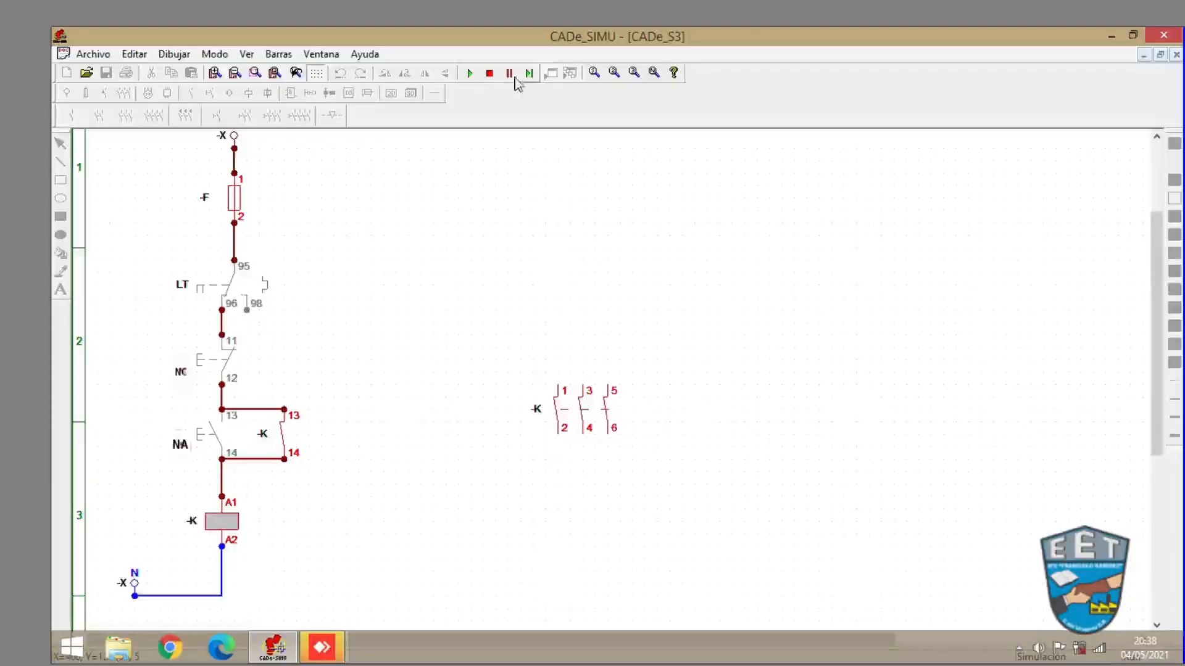
left_click(490, 74)
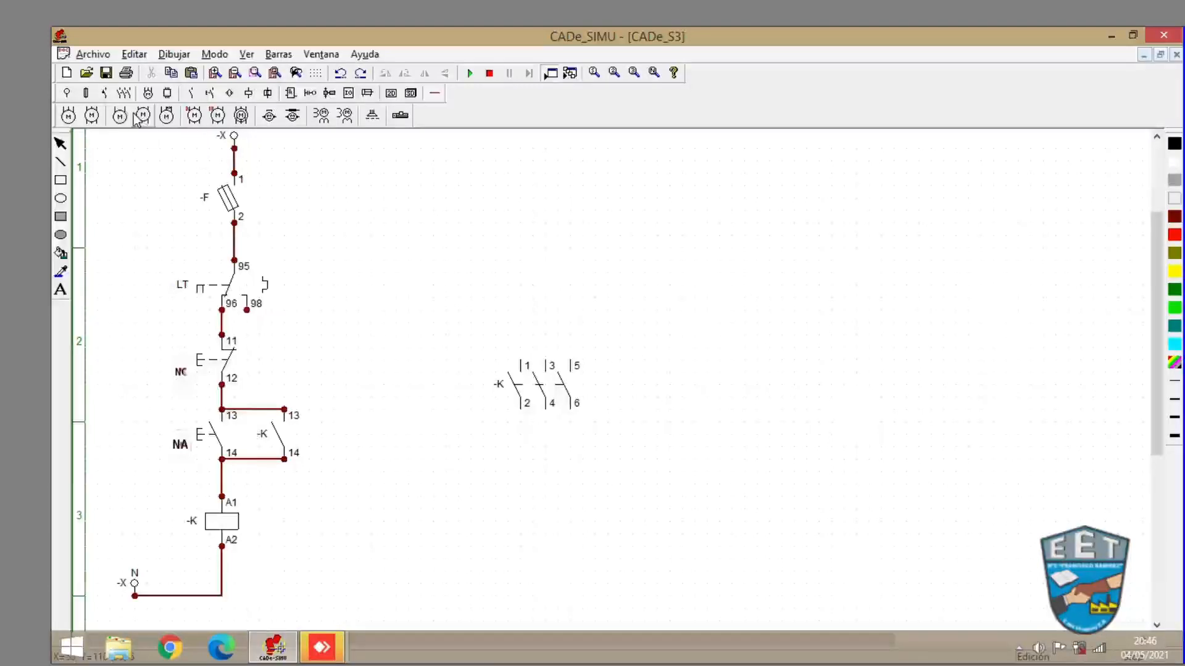
- Place a three-phase supply terminal block L1, L2, L3, PE above the three-pole contactor
left_click(64, 95)
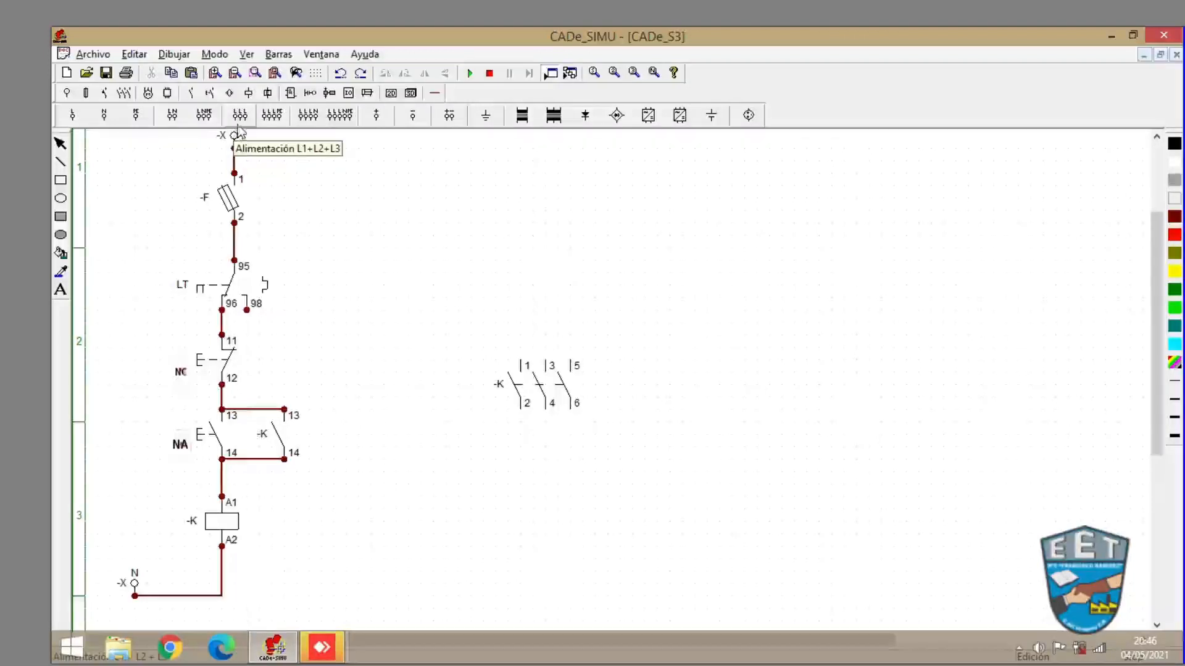
left_click(270, 122)
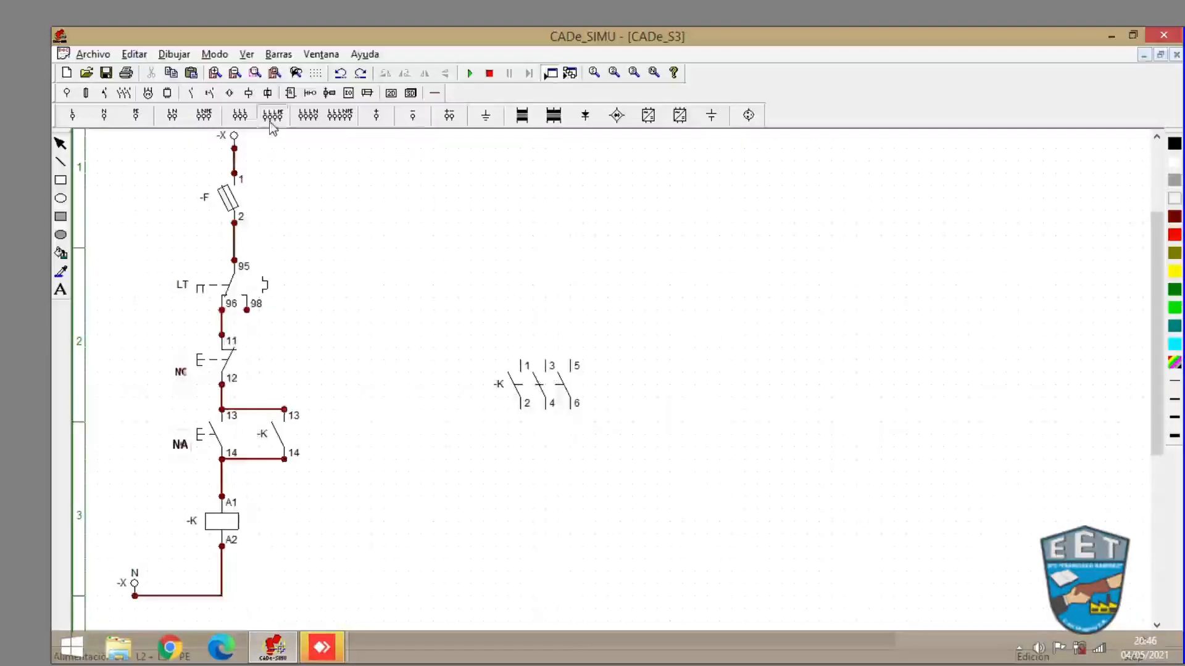
left_click(525, 183)
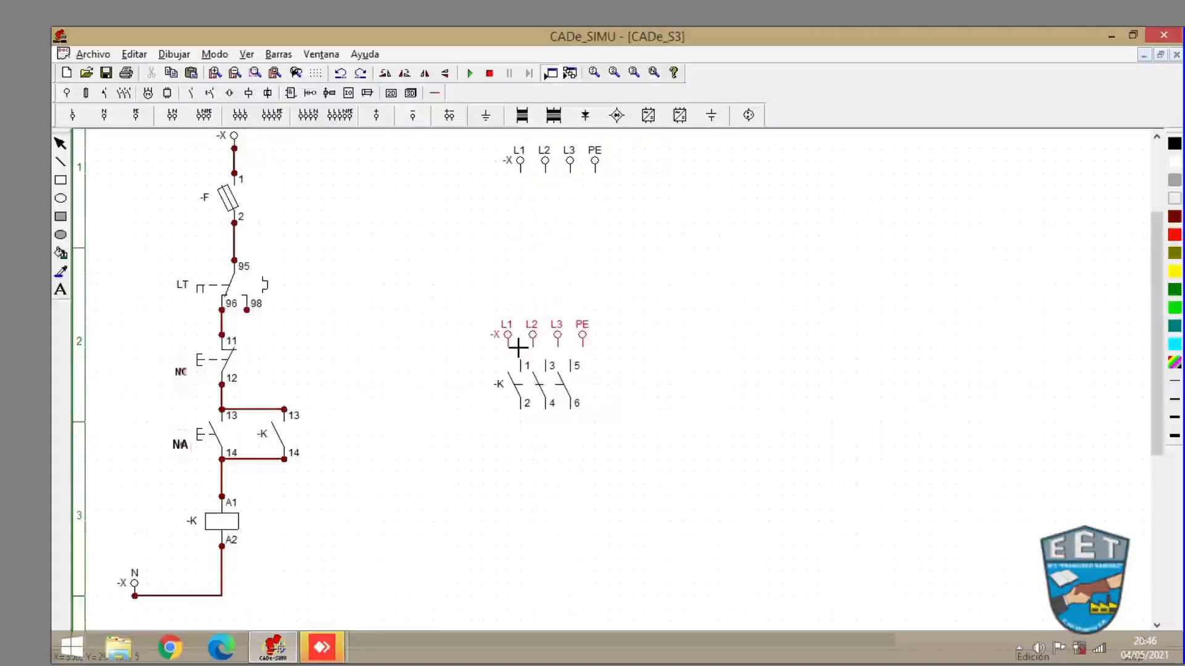
key("Escape")
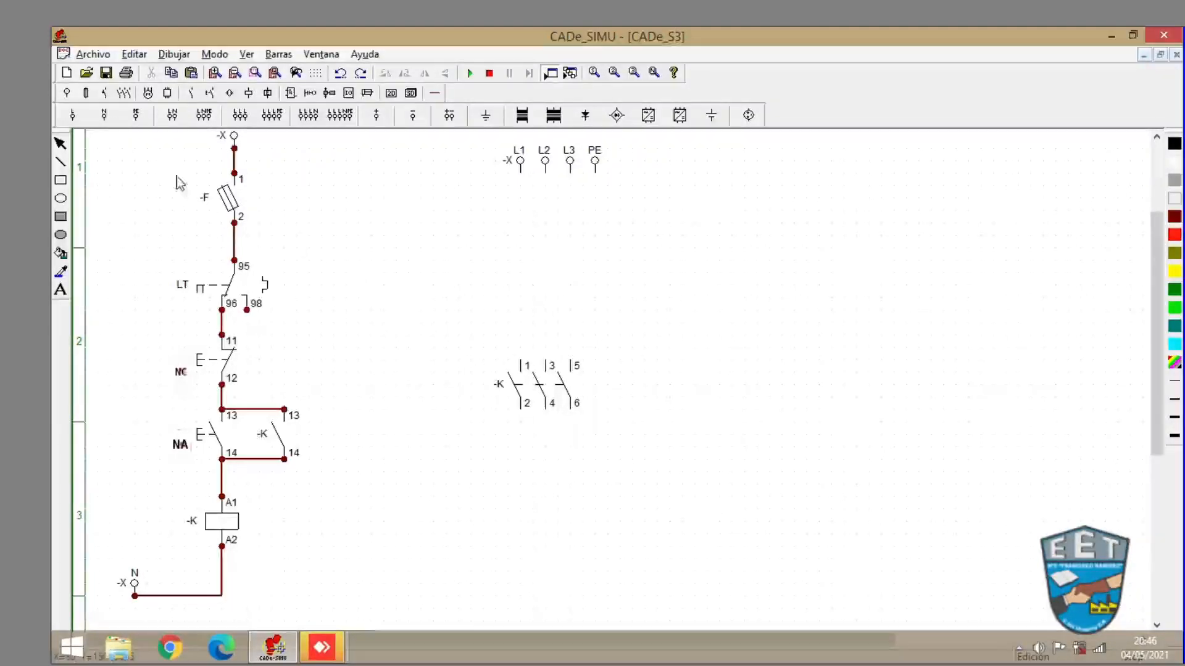
- Place a three-pole thermal relay below the three-pole contactor
left_click(126, 94)
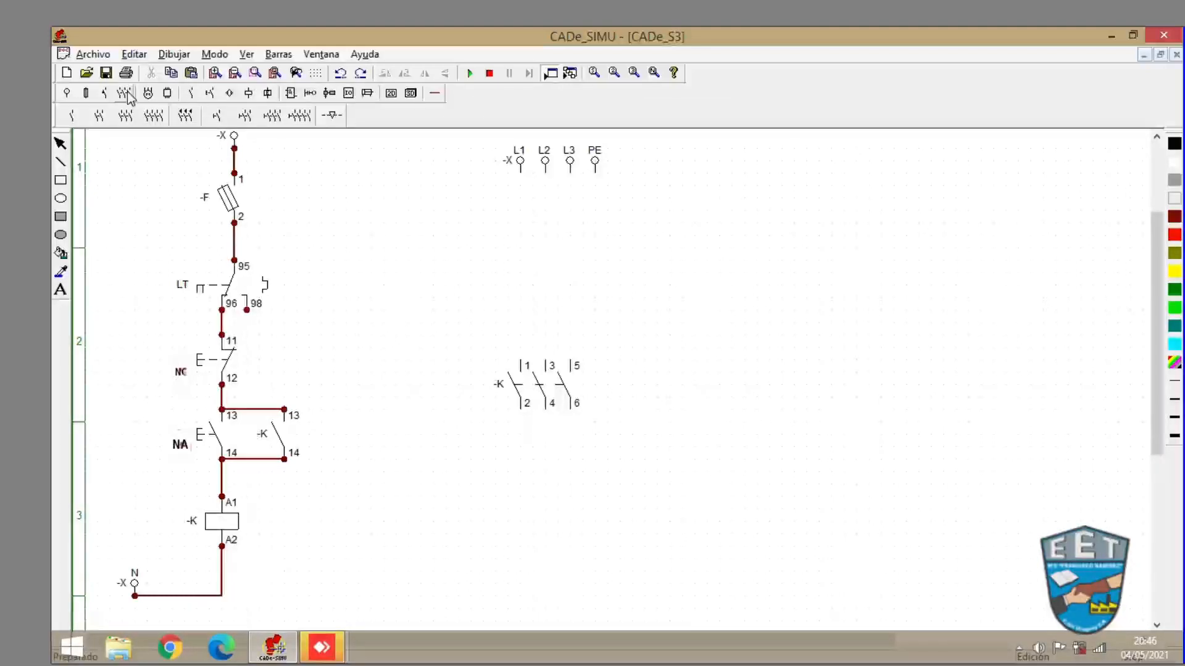
left_click(105, 94)
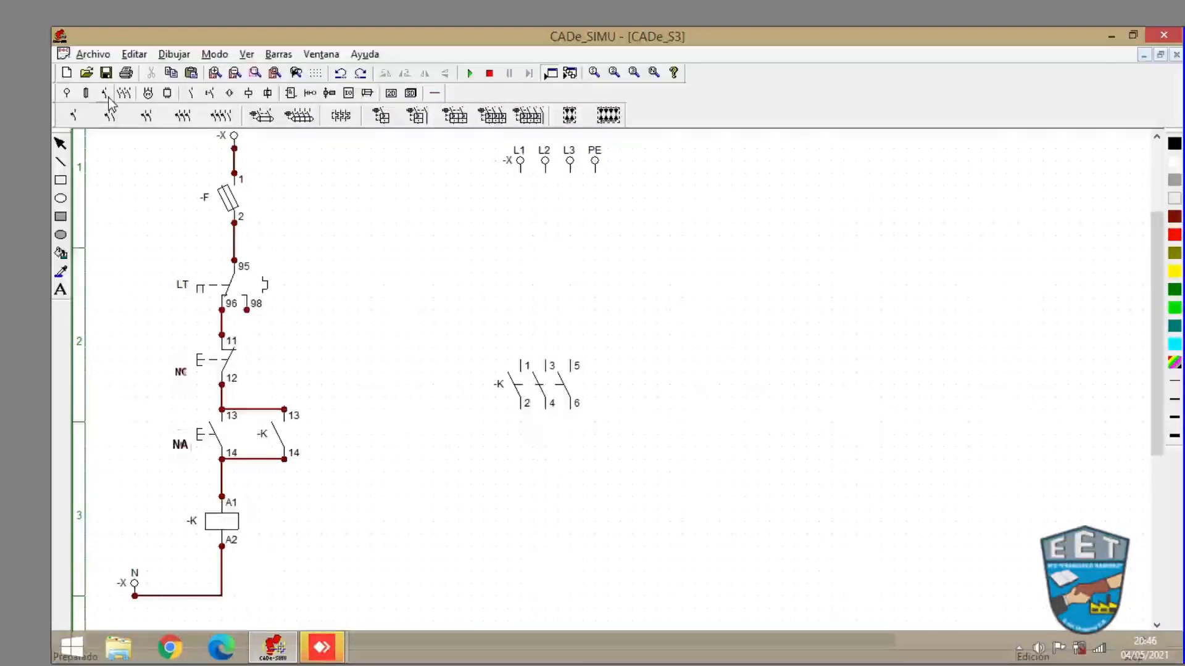
left_click(341, 116)
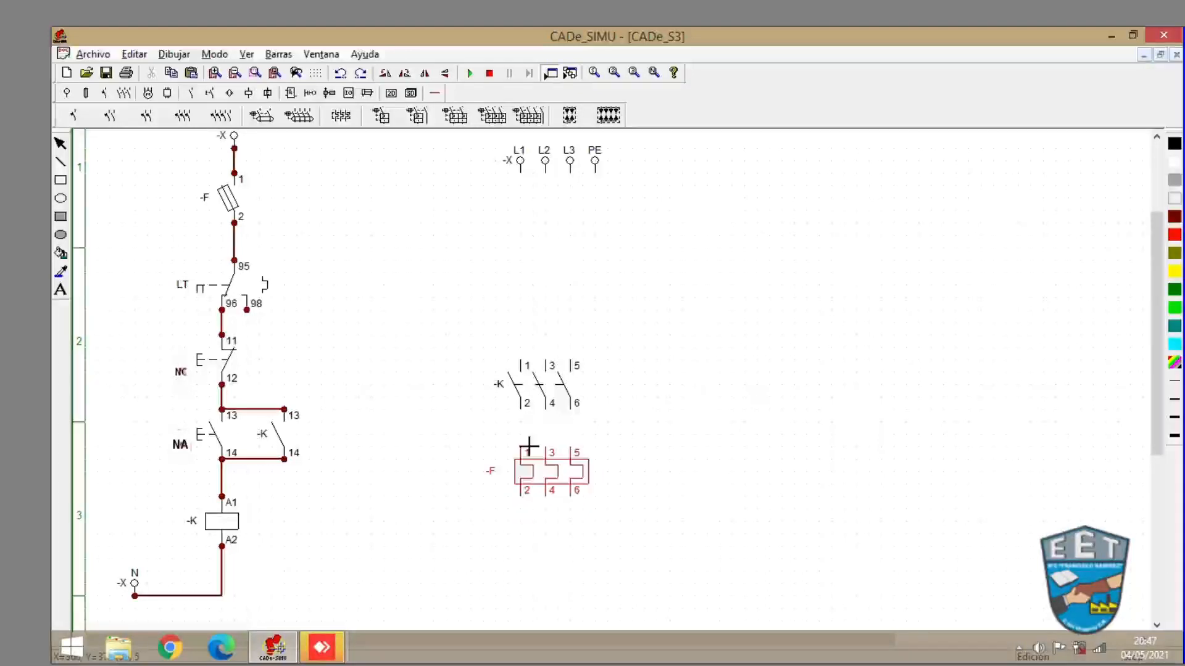
left_click(529, 446)
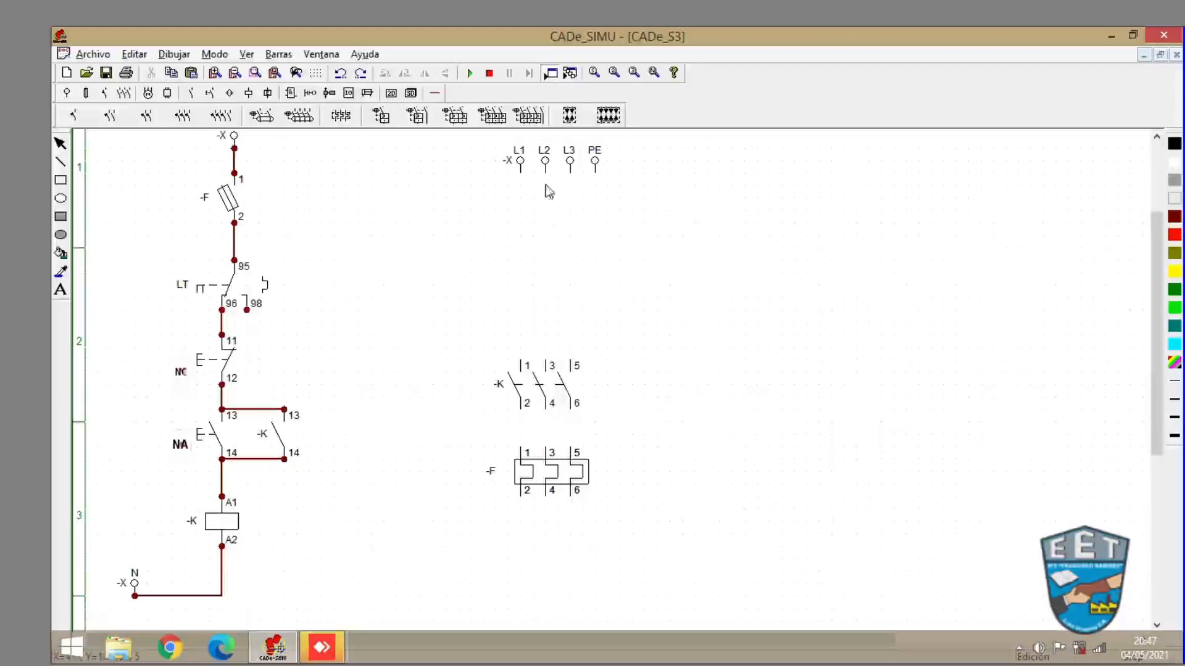
- Place three-pole power fuses between the supply terminals and the contactor
left_click(87, 94)
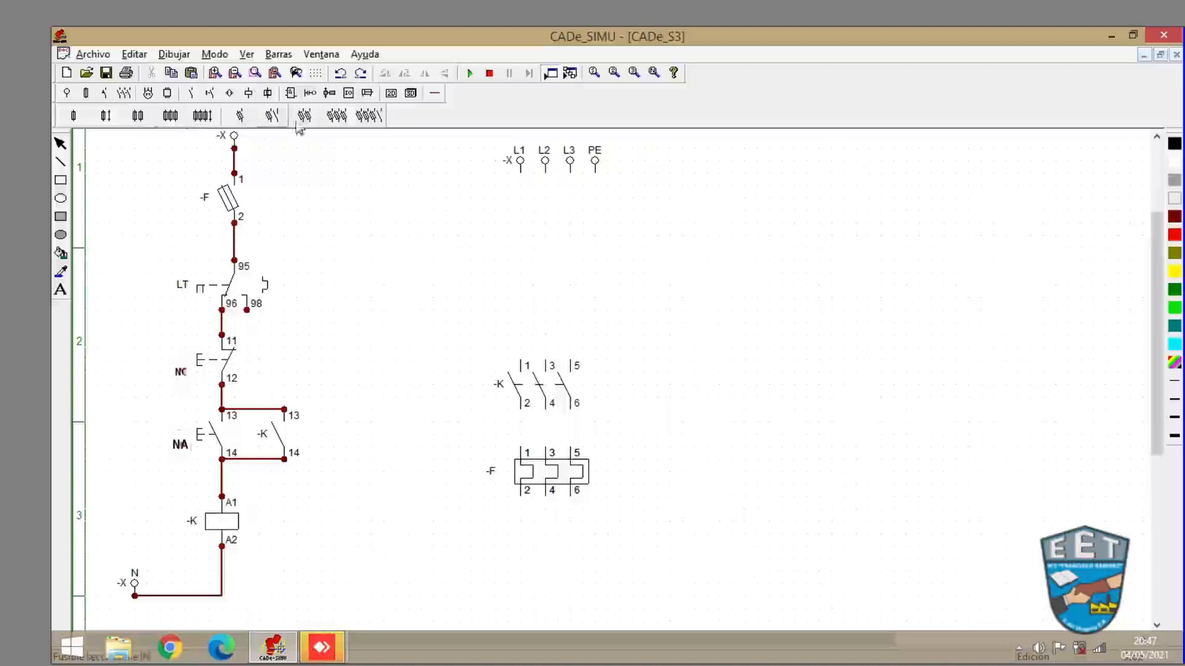
left_click(341, 116)
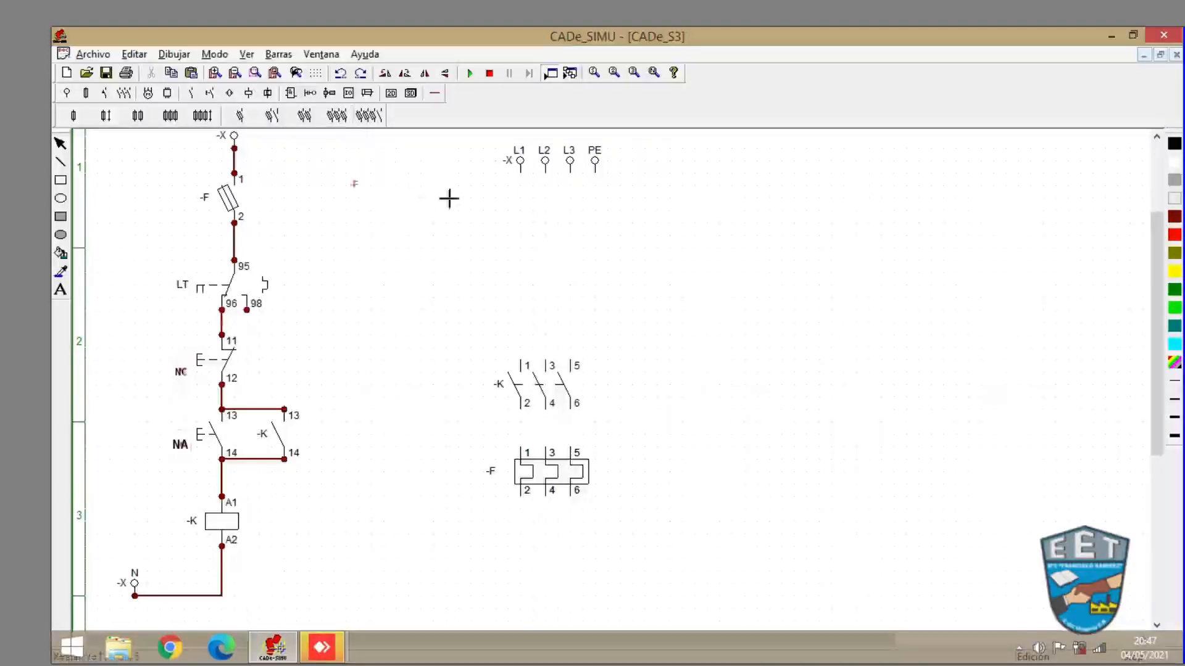
left_click(529, 224)
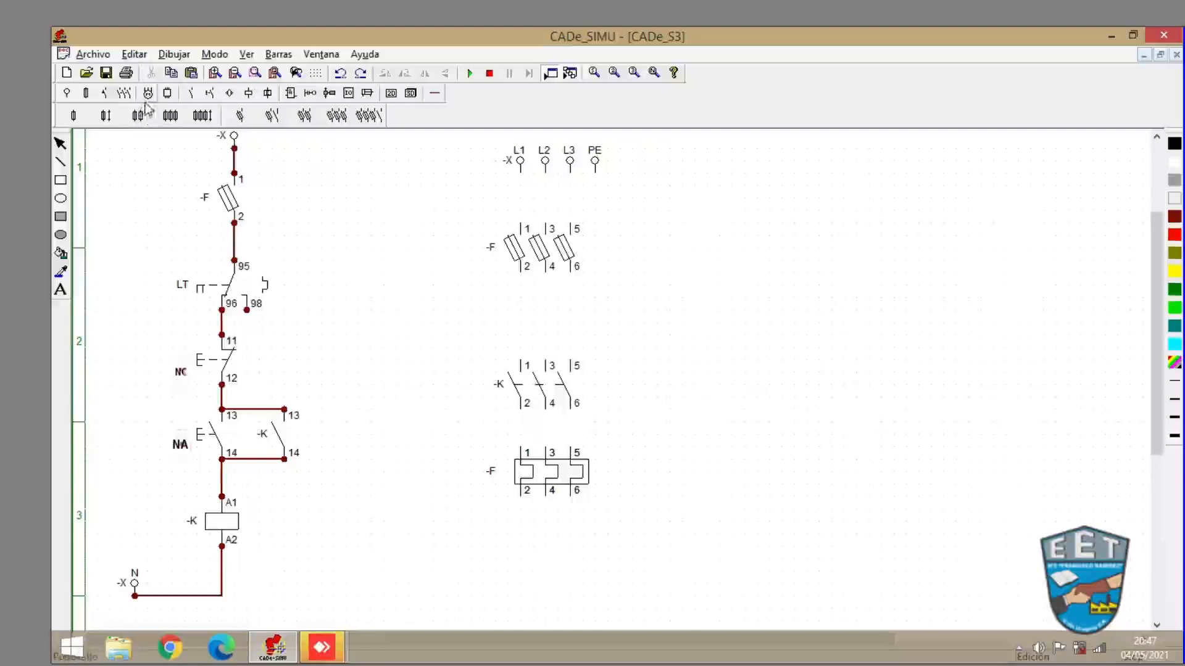
- Place a three-phase motor -M below the thermal relay, aligning its U1 terminal with the line
mouse_move(148, 94)
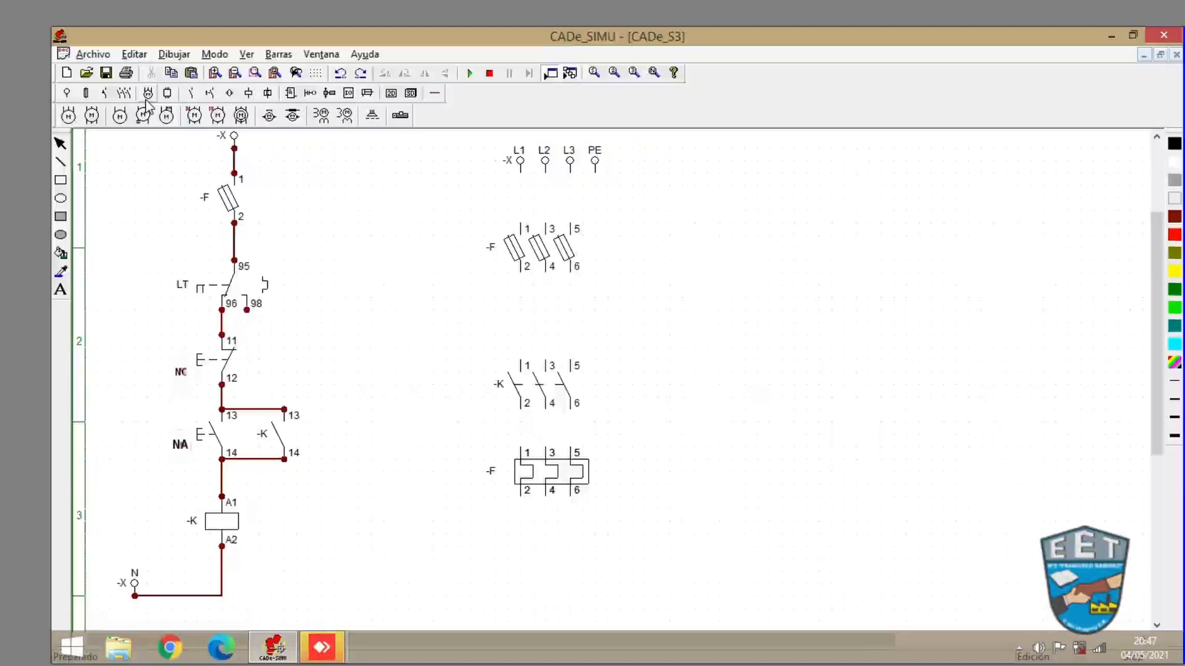
left_click(69, 116)
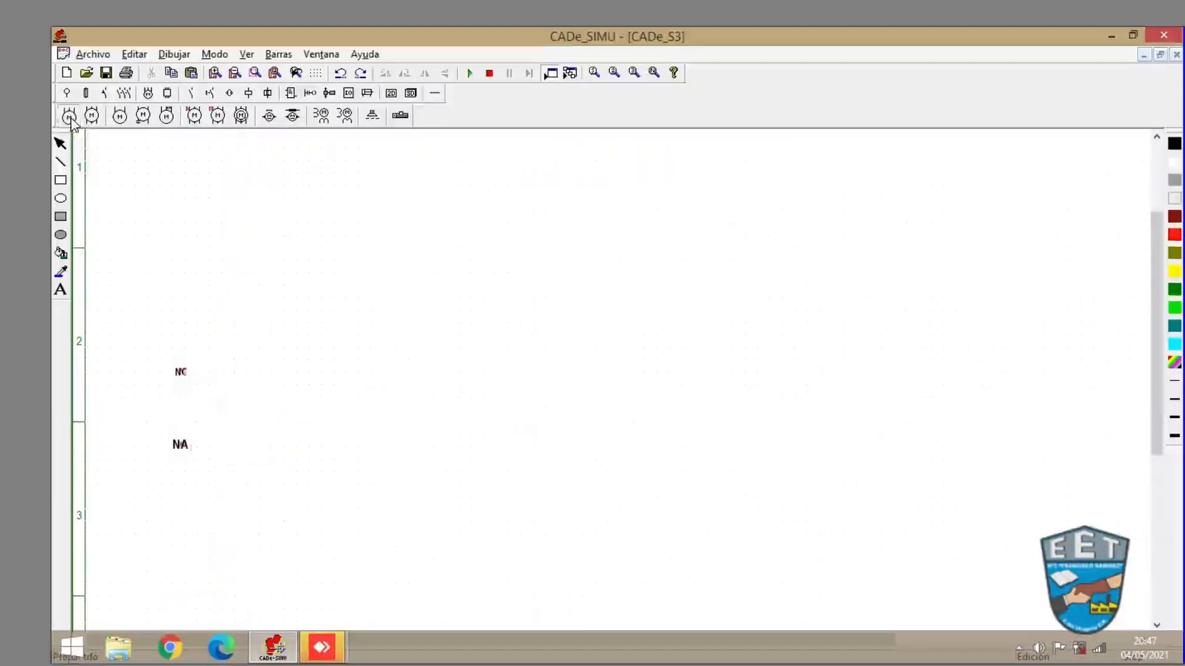
left_click(529, 543)
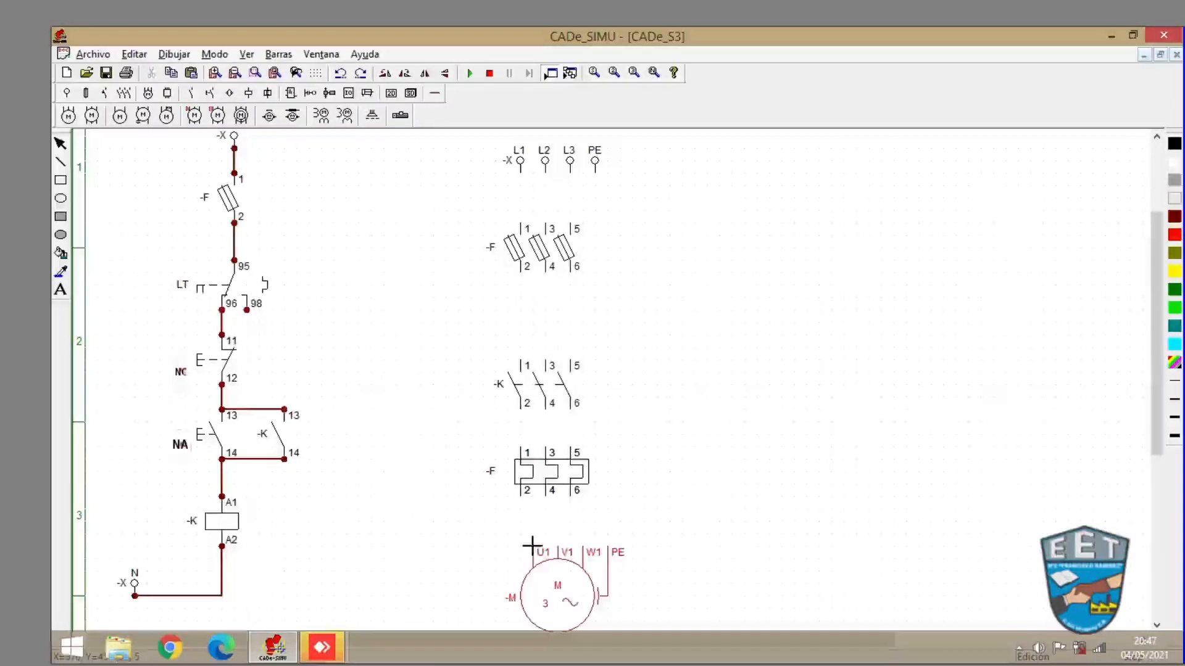
left_click_drag(531, 546, 528, 542)
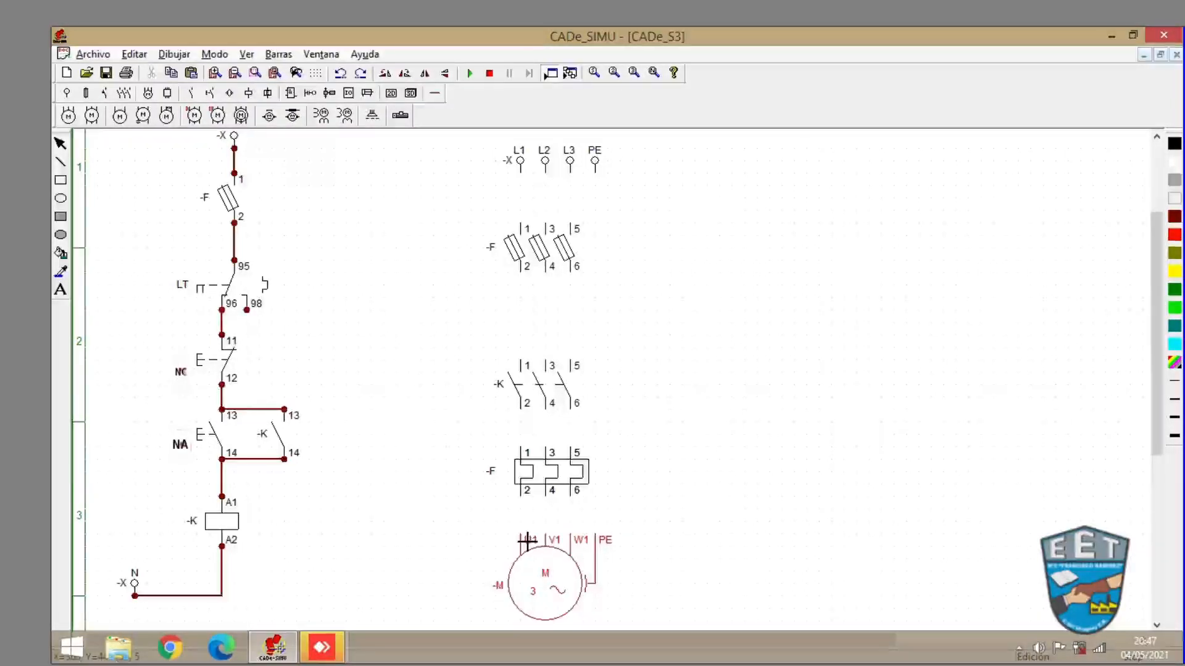
key("Escape")
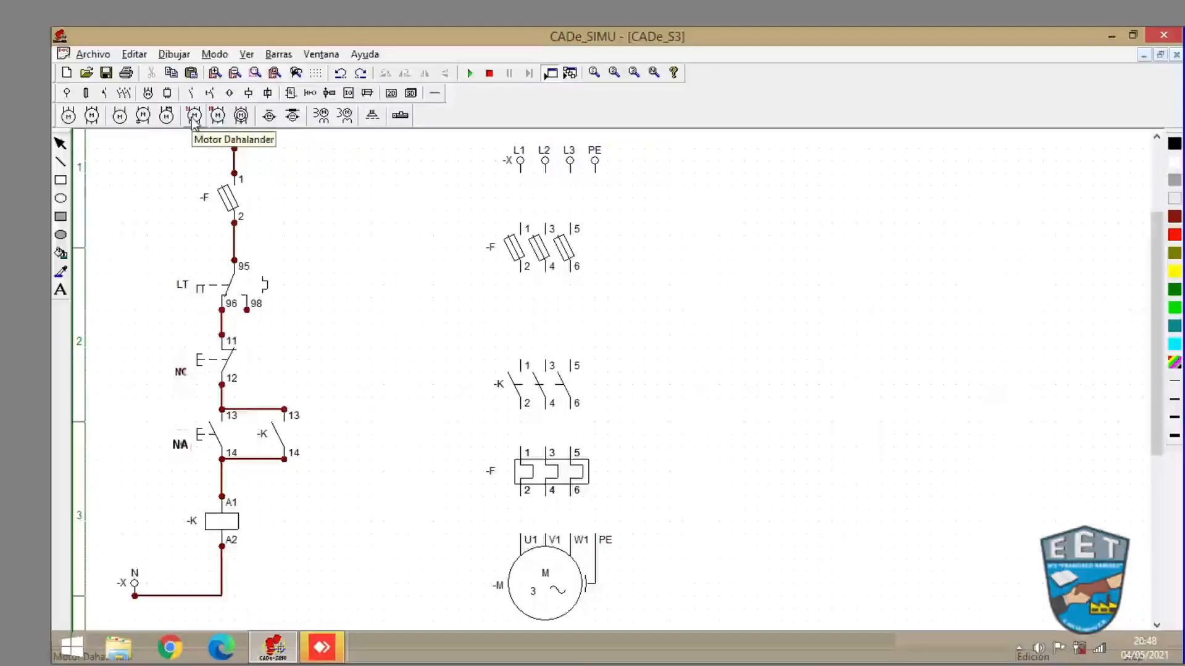
- Wire the power circuit: connect L1, L2, L3 and PE through fuses, contactor and thermal relay to the motor terminals
left_click(435, 94)
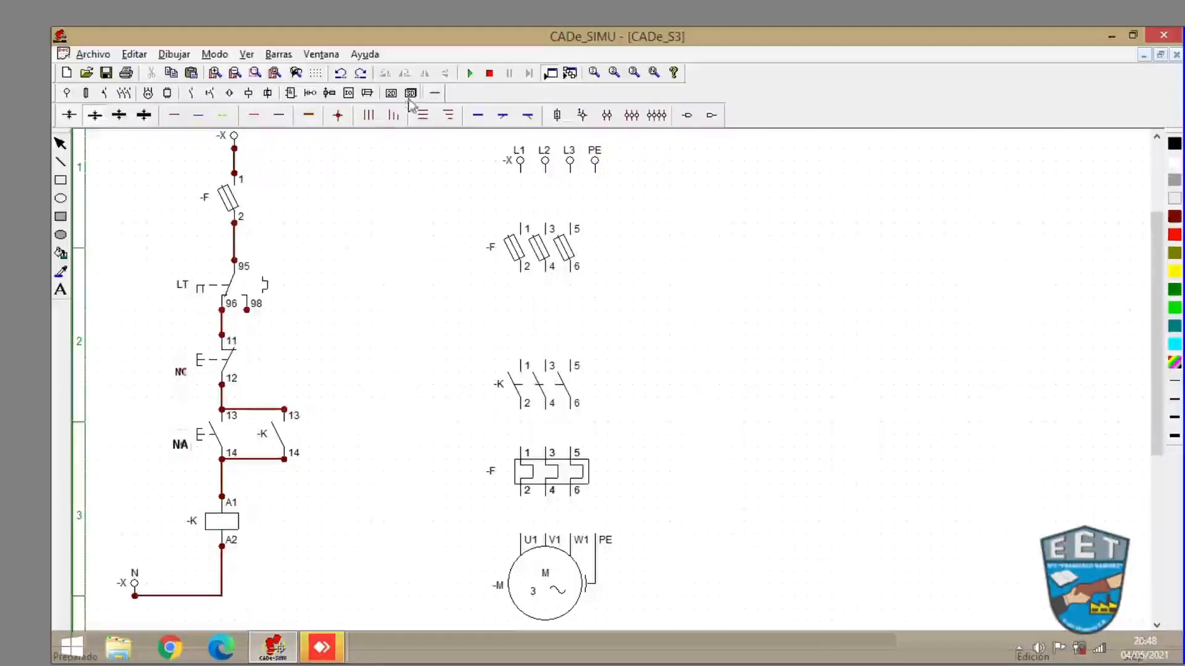
left_click(337, 116)
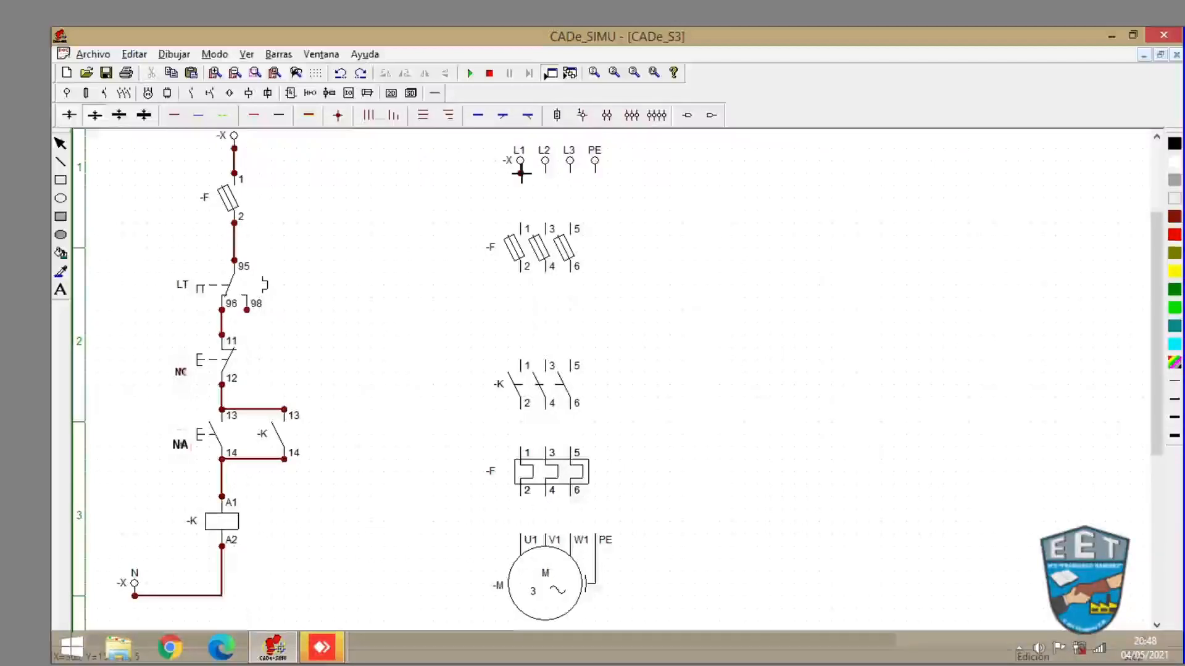
left_click(521, 174)
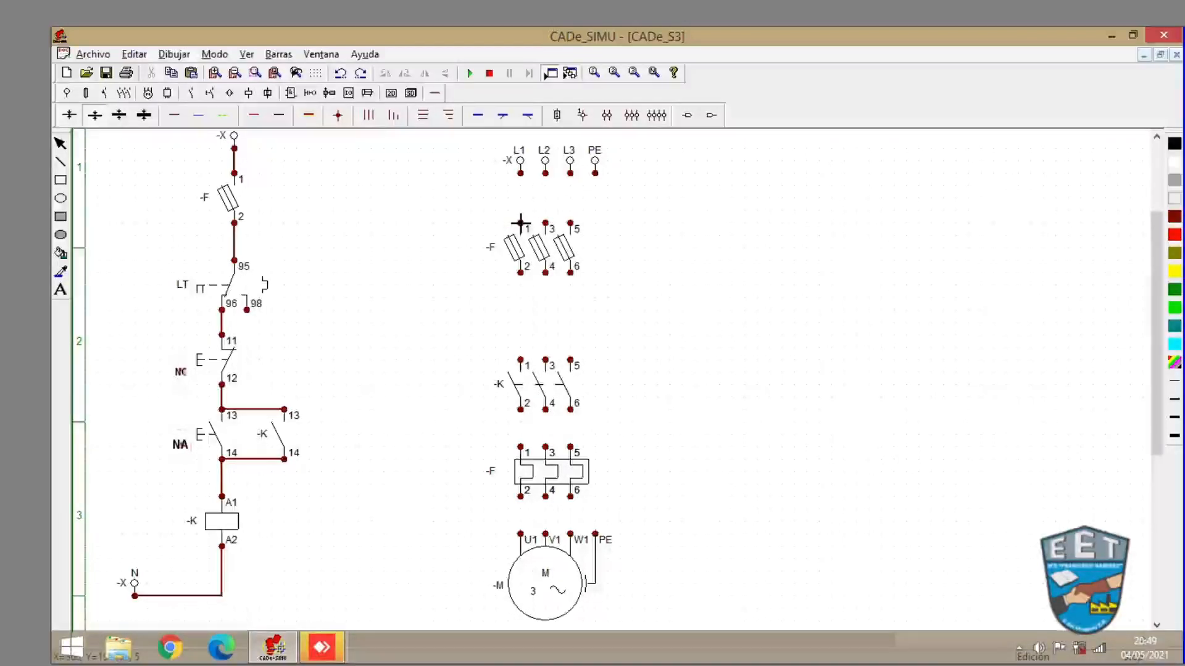
right_click(466, 241)
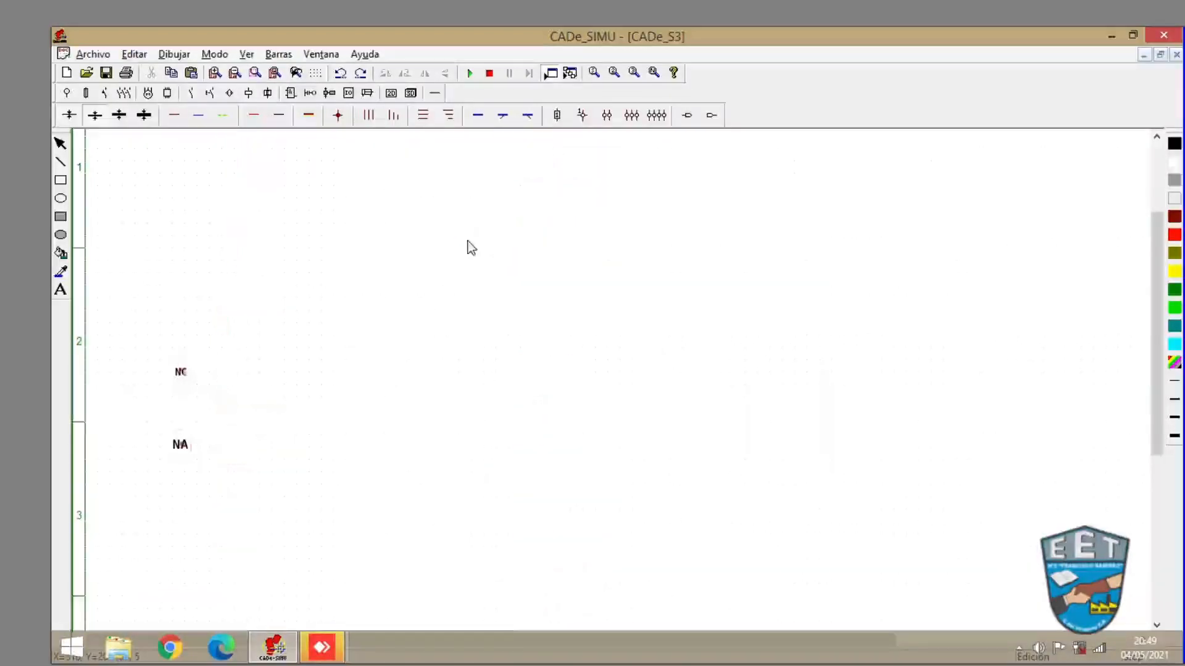
left_click(174, 117)
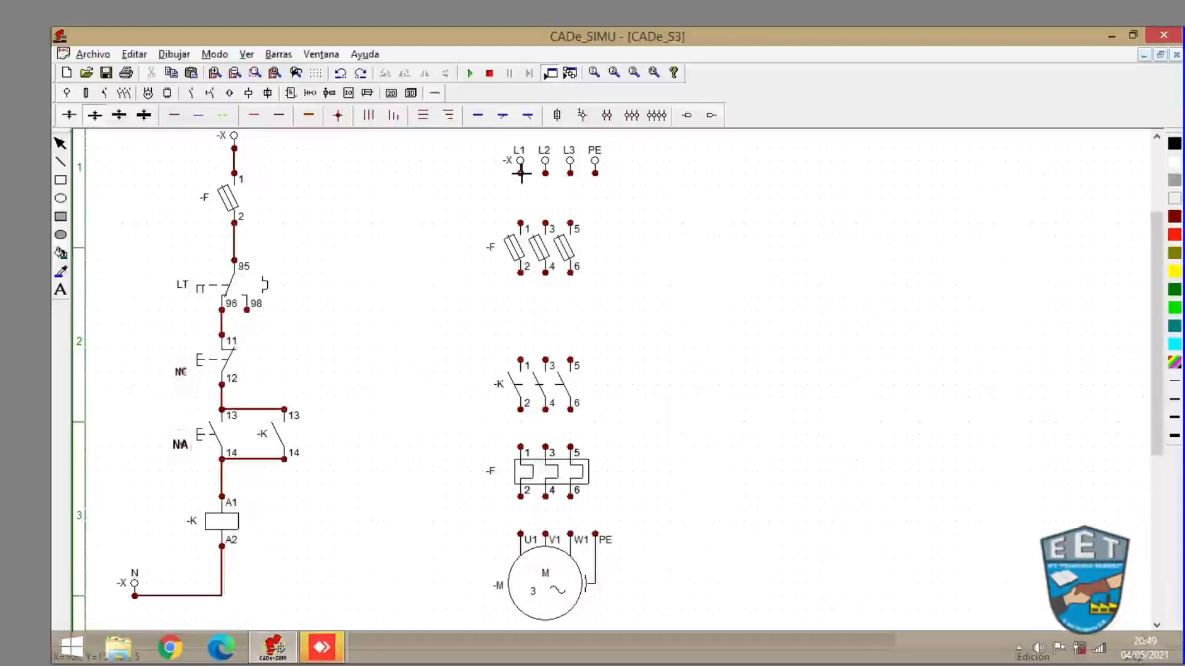
left_click_drag(520, 173, 520, 224)
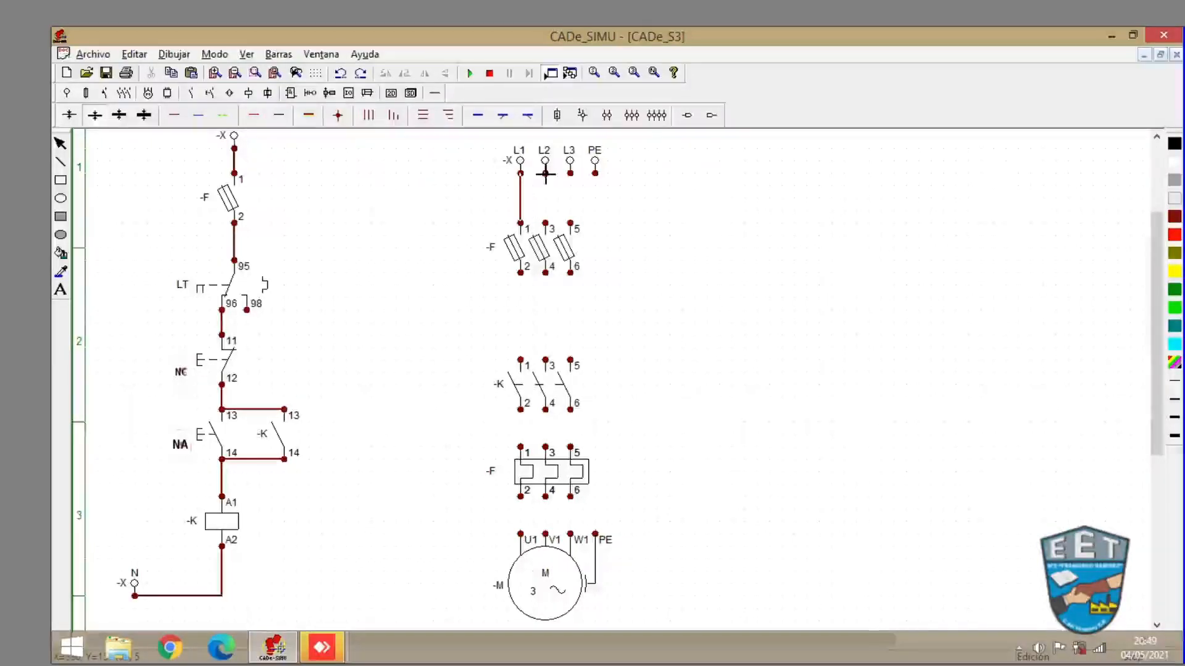
left_click_drag(545, 173, 545, 223)
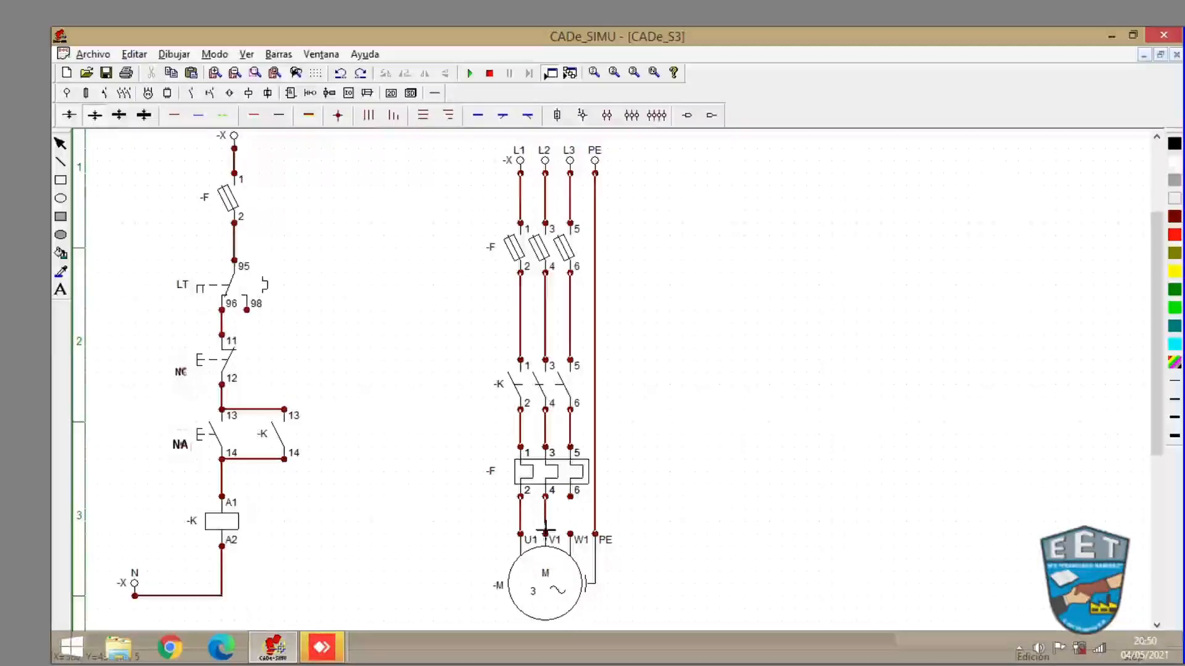
left_click_drag(570, 497, 570, 534)
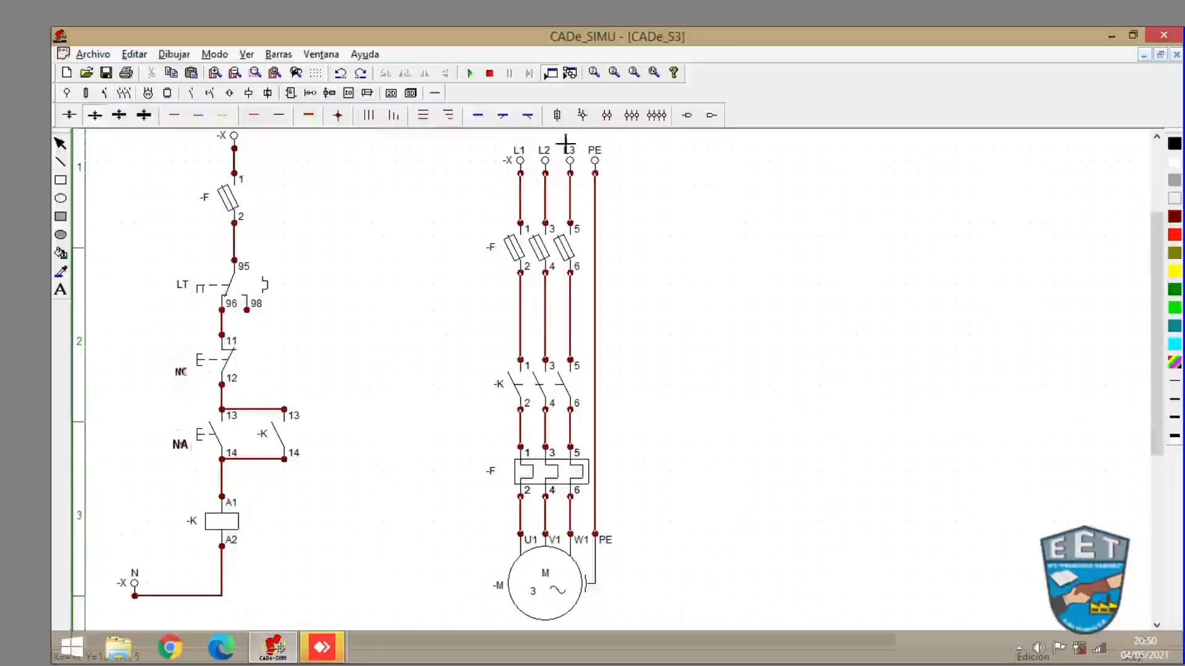
- Run the simulation, switch on the fuses, press the NA pushbutton to start the motor, then stop
left_click(468, 75)
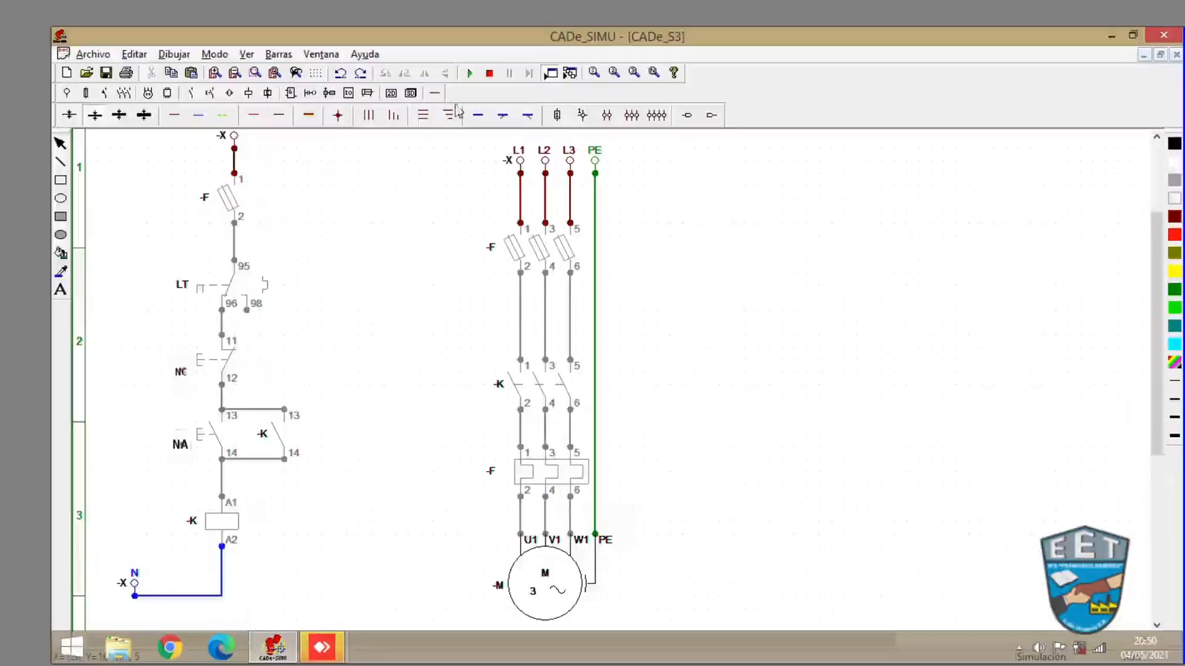
left_click(239, 203)
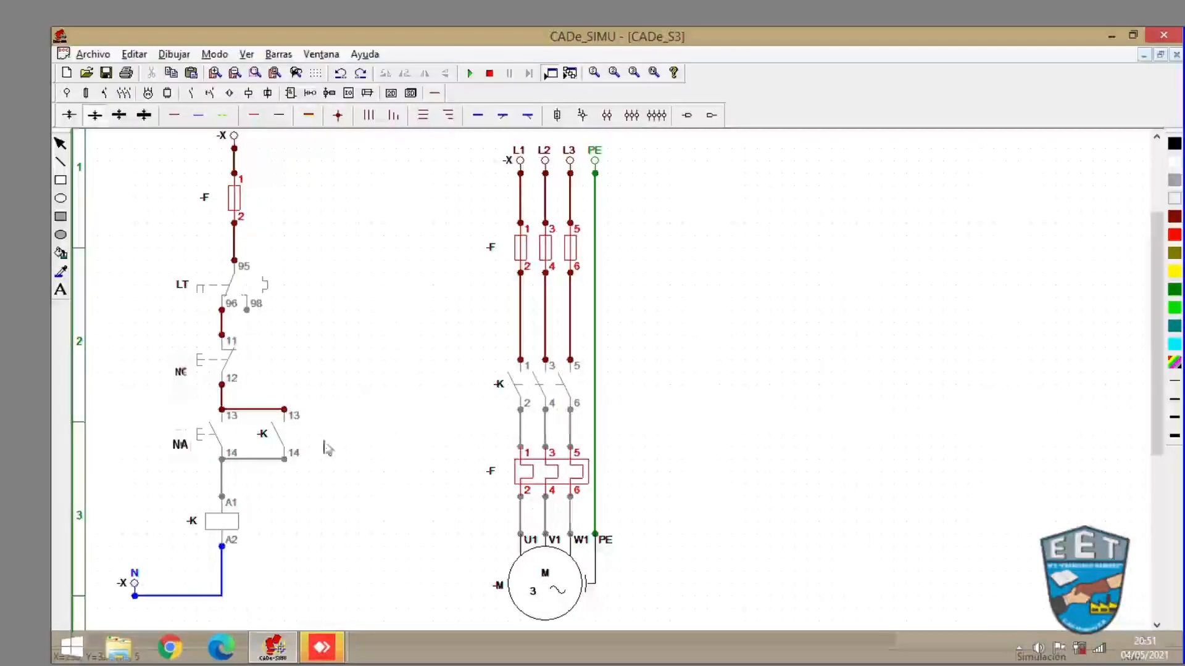
left_click(199, 437)
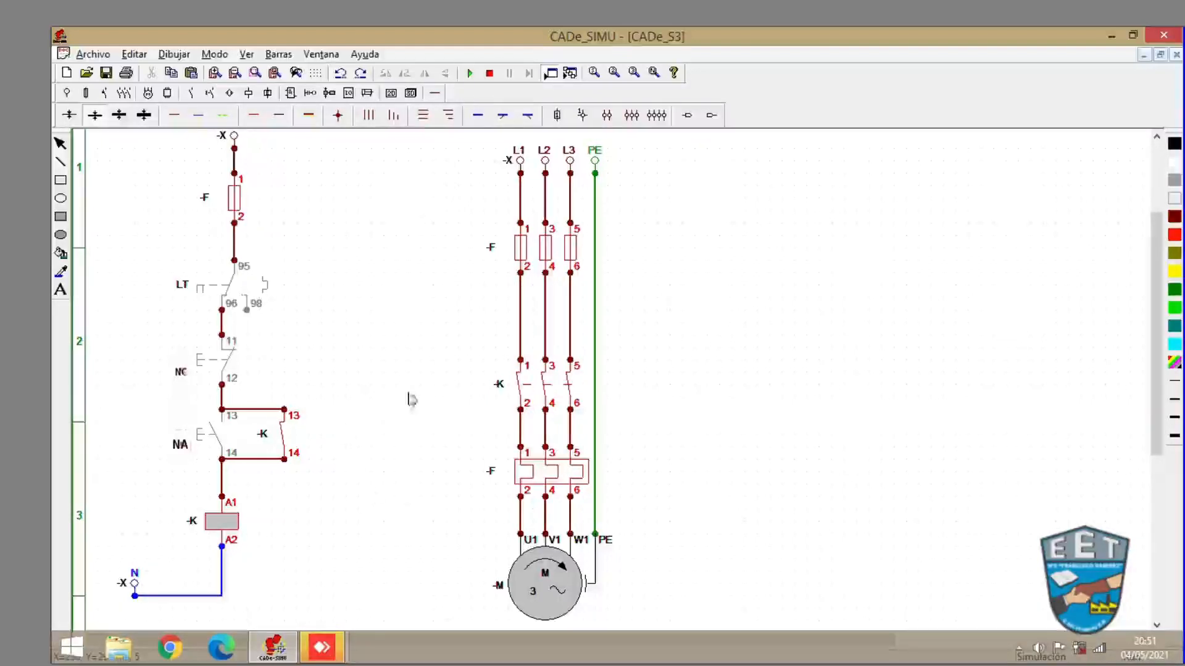
left_click(490, 74)
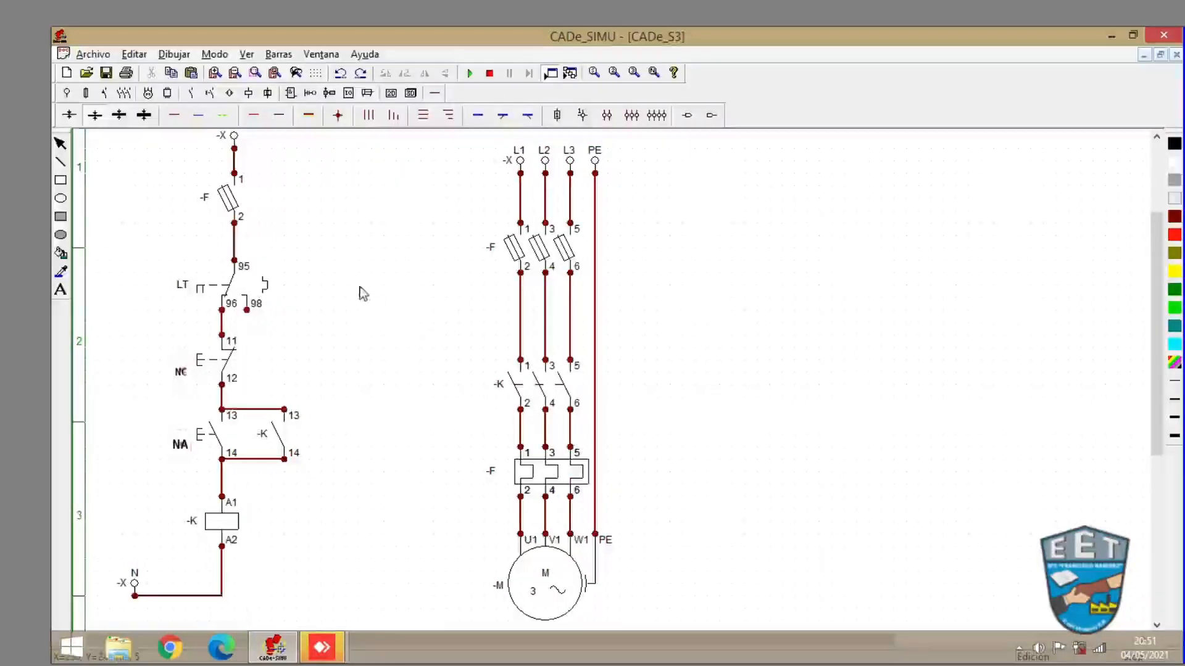
- Place a pilot signal lamp -H to the right of the contactor coil
left_click(248, 94)
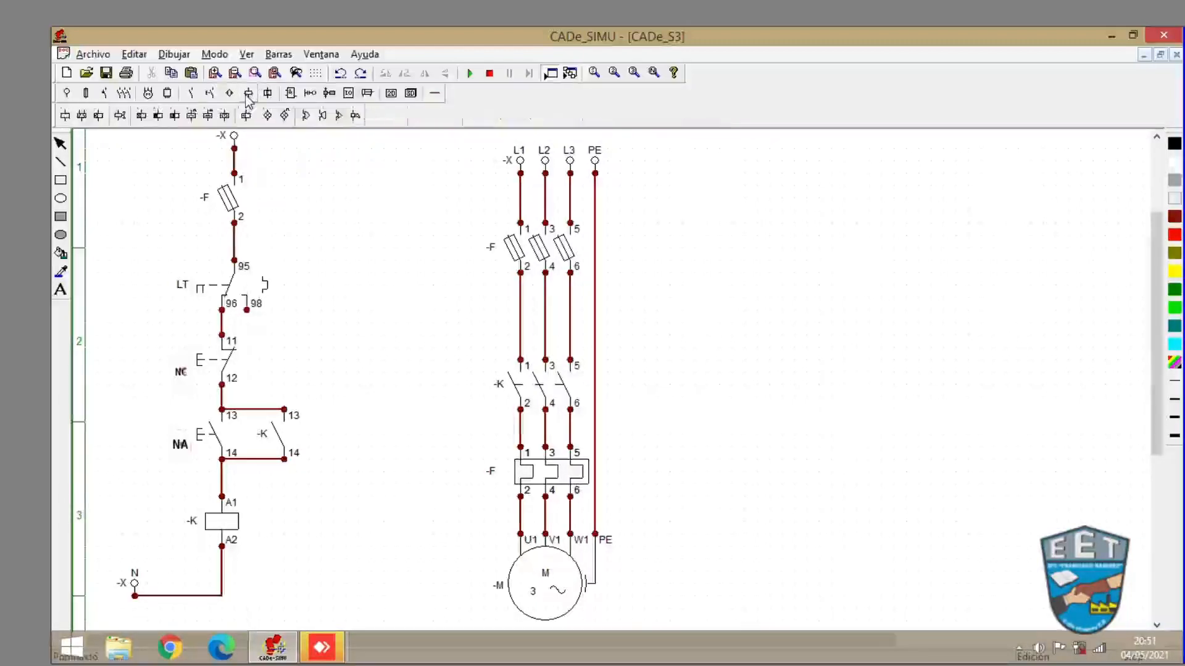
left_click(269, 122)
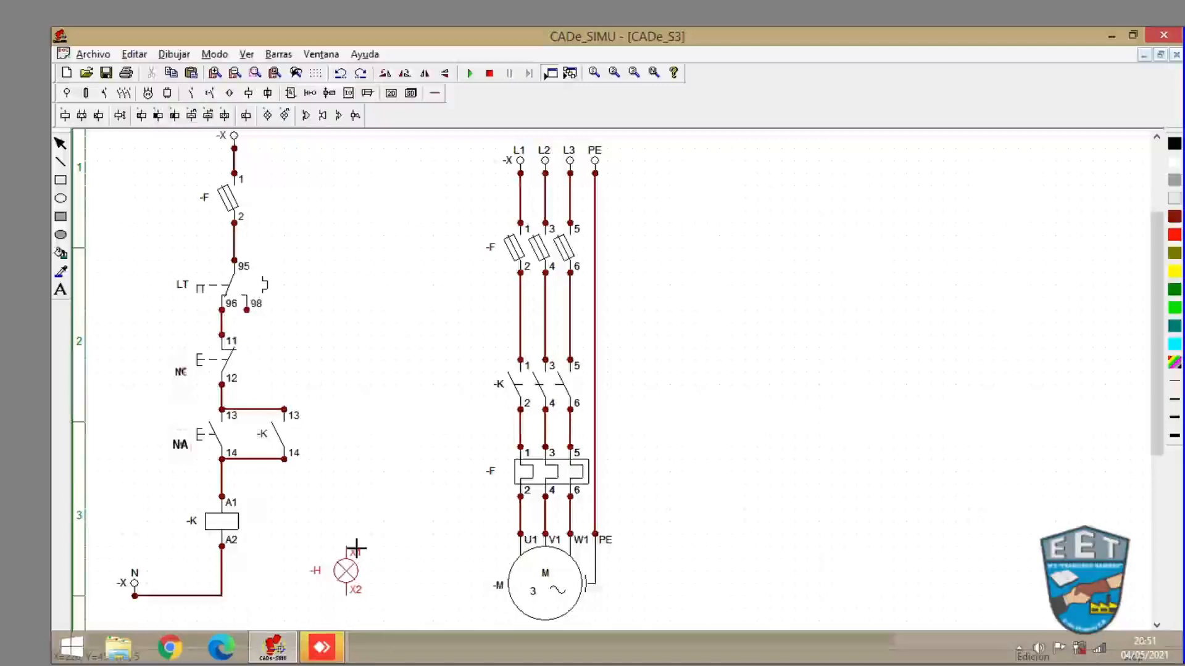
left_click(379, 548)
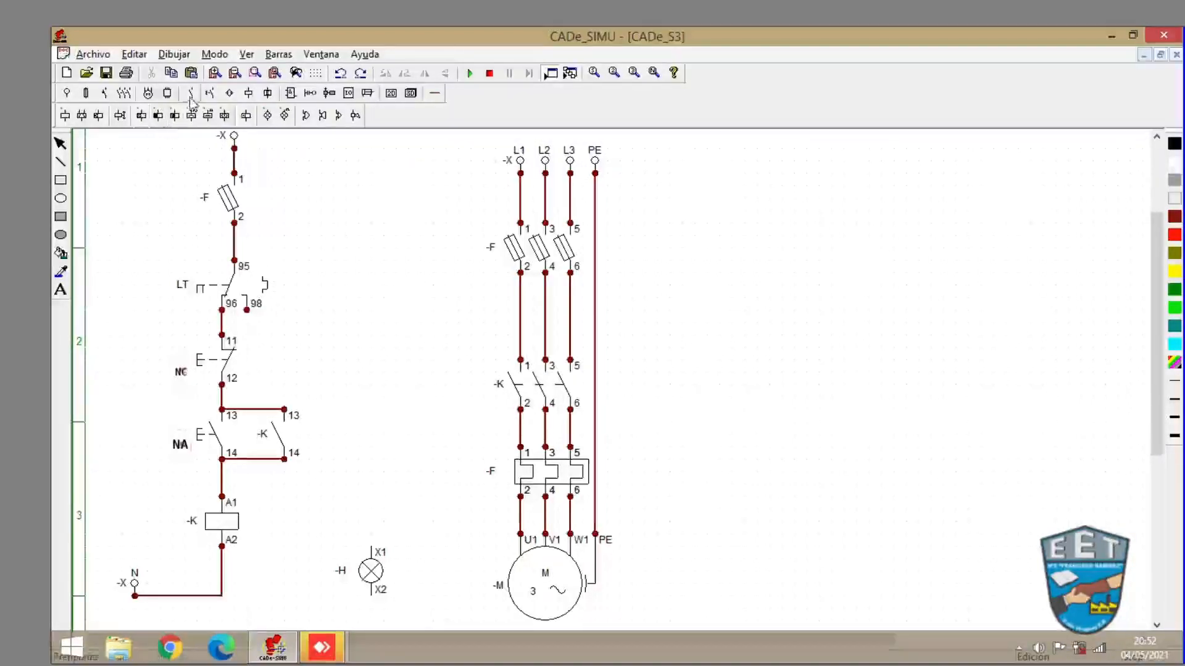
- Wire the lamp -H from thermal relay contact 98 down to X1 and from X2 to the neutral line
left_click(435, 94)
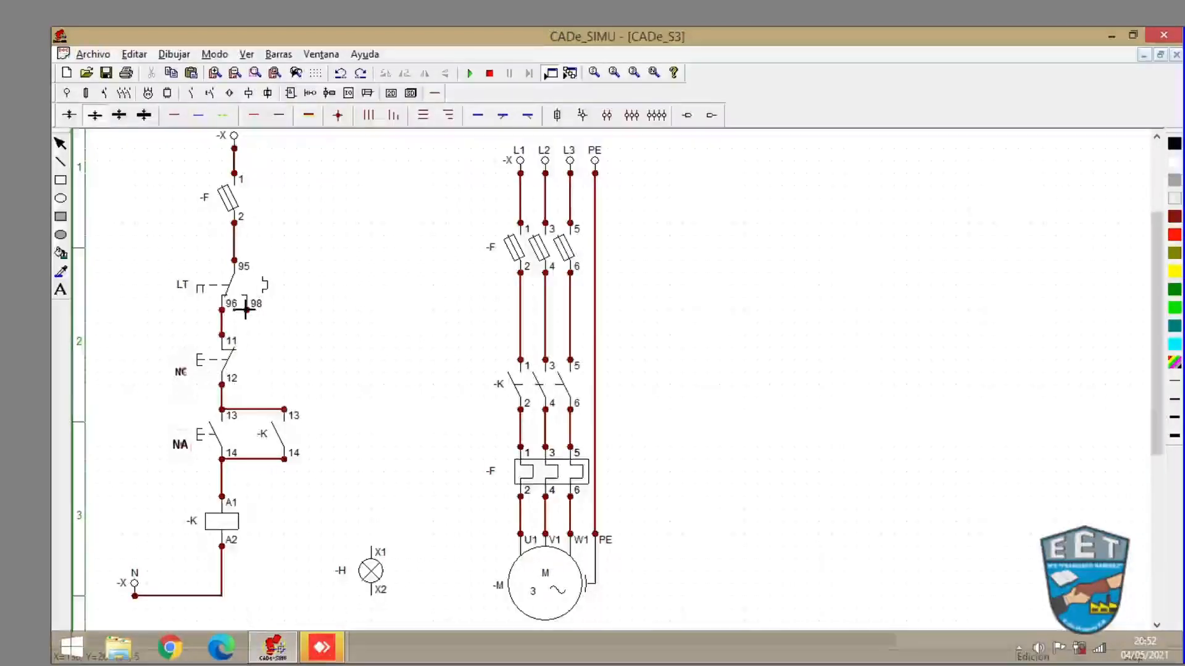
left_click_drag(248, 312, 373, 312)
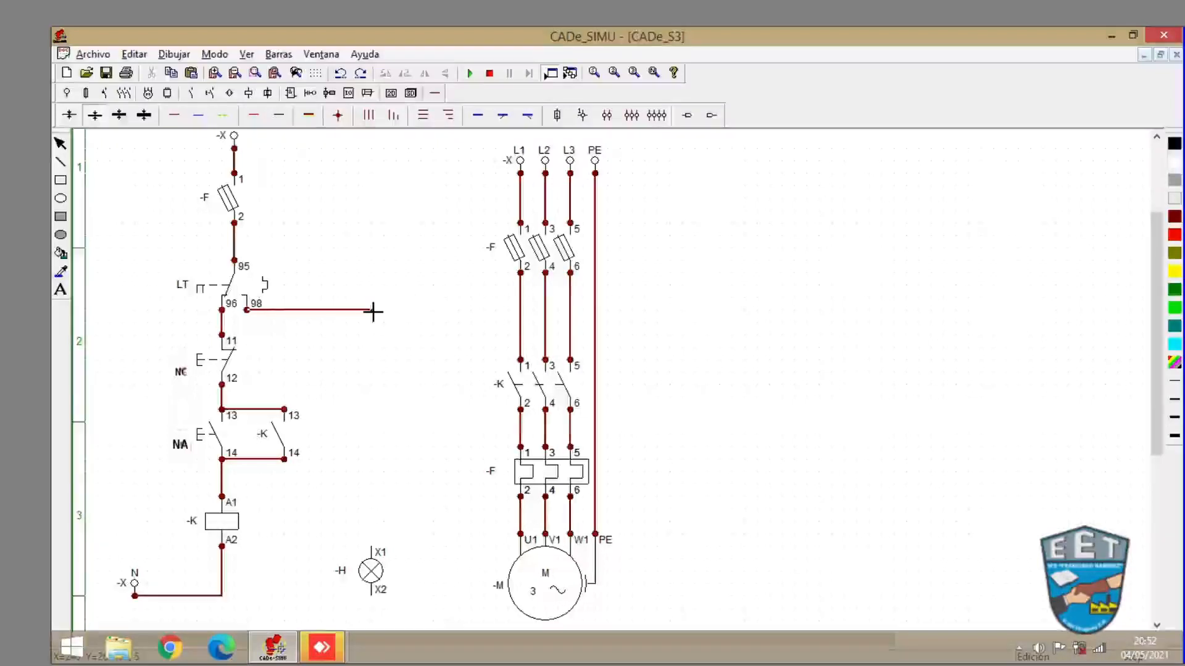
left_click_drag(371, 311, 370, 547)
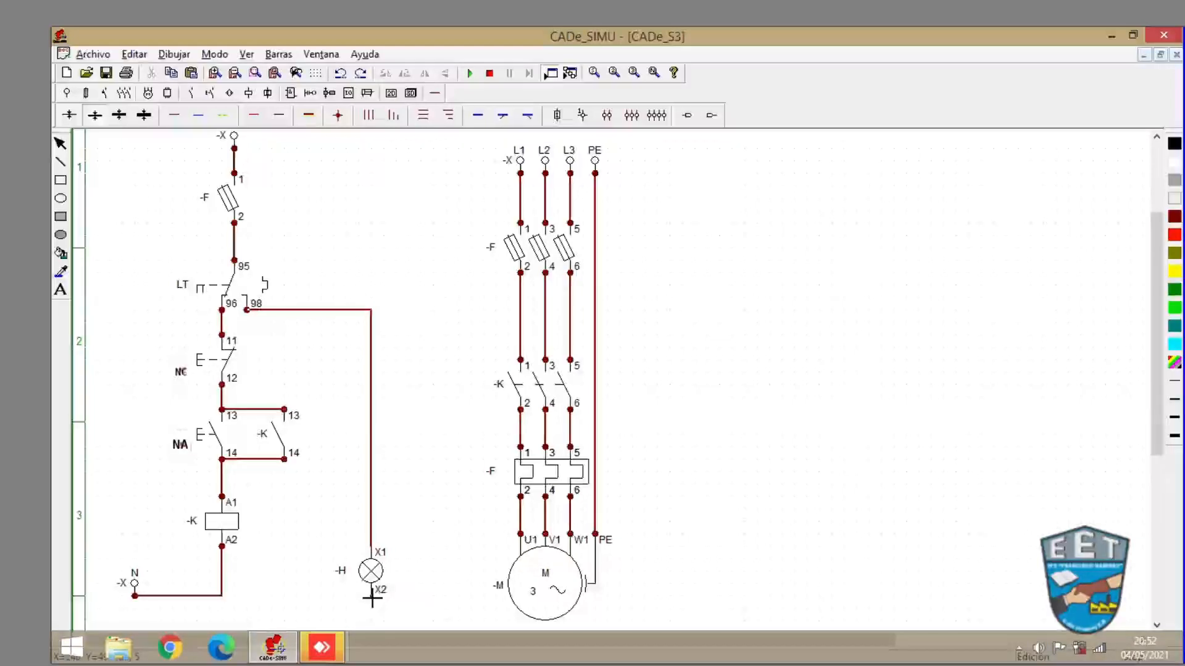
left_click_drag(370, 597, 221, 596)
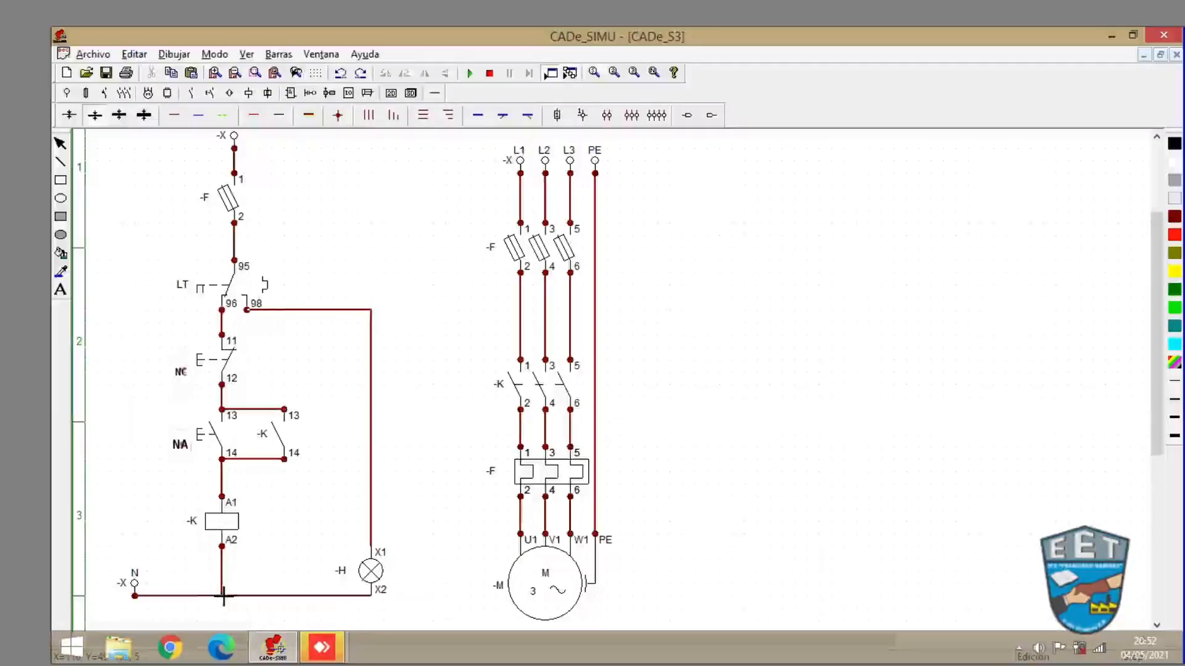
key("ctrl+z")
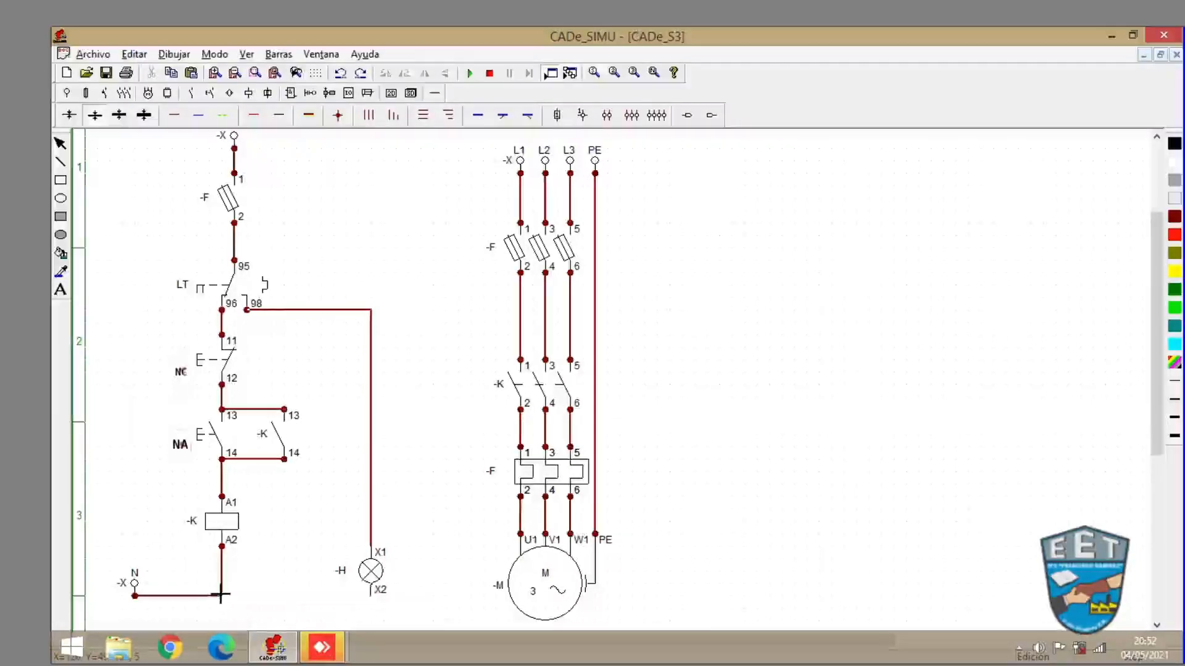
key("ctrl+y")
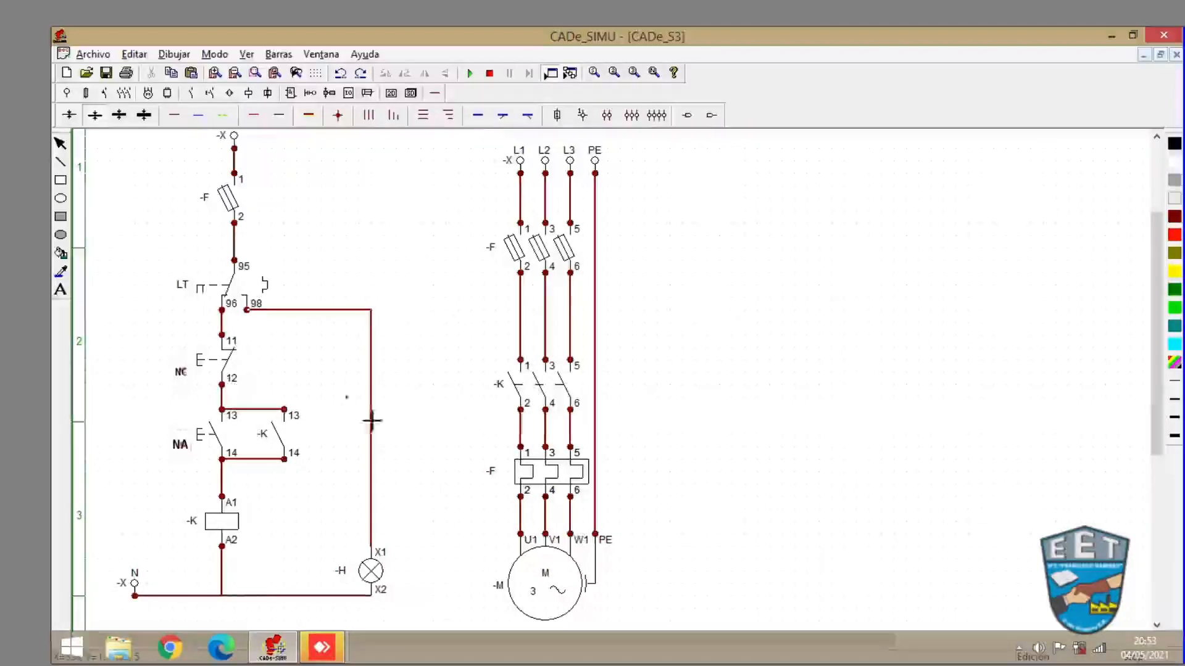
- Rename the power-circuit thermal relay to LT
left_click(471, 74)
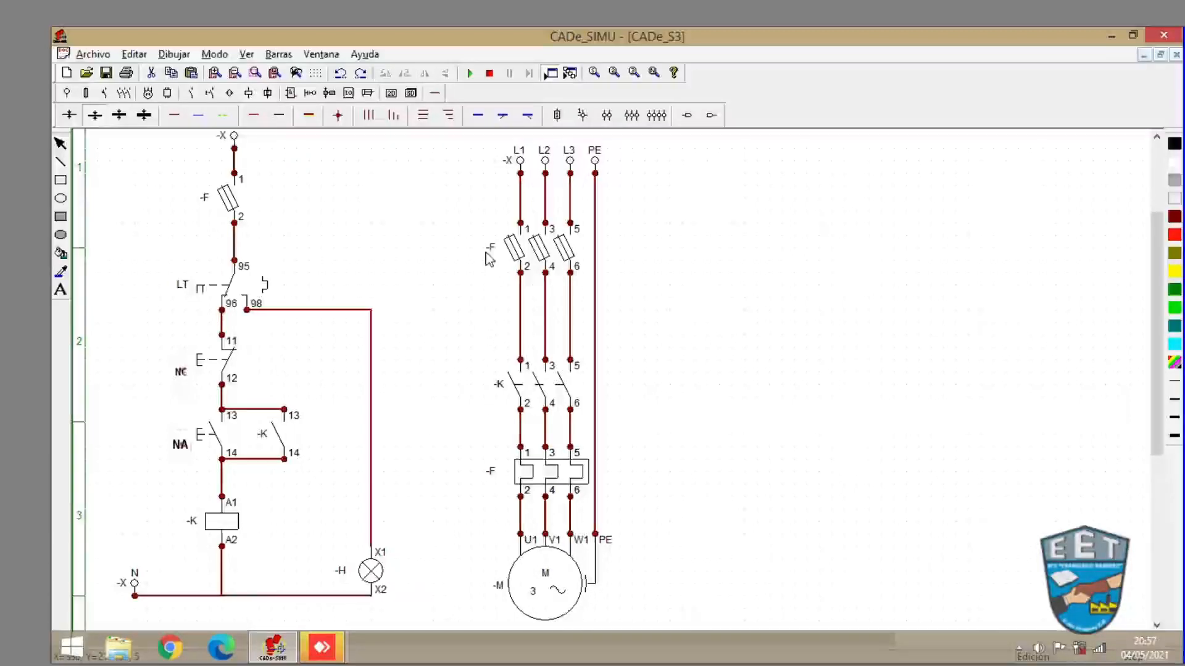
left_click(493, 479)
double_click(493, 479)
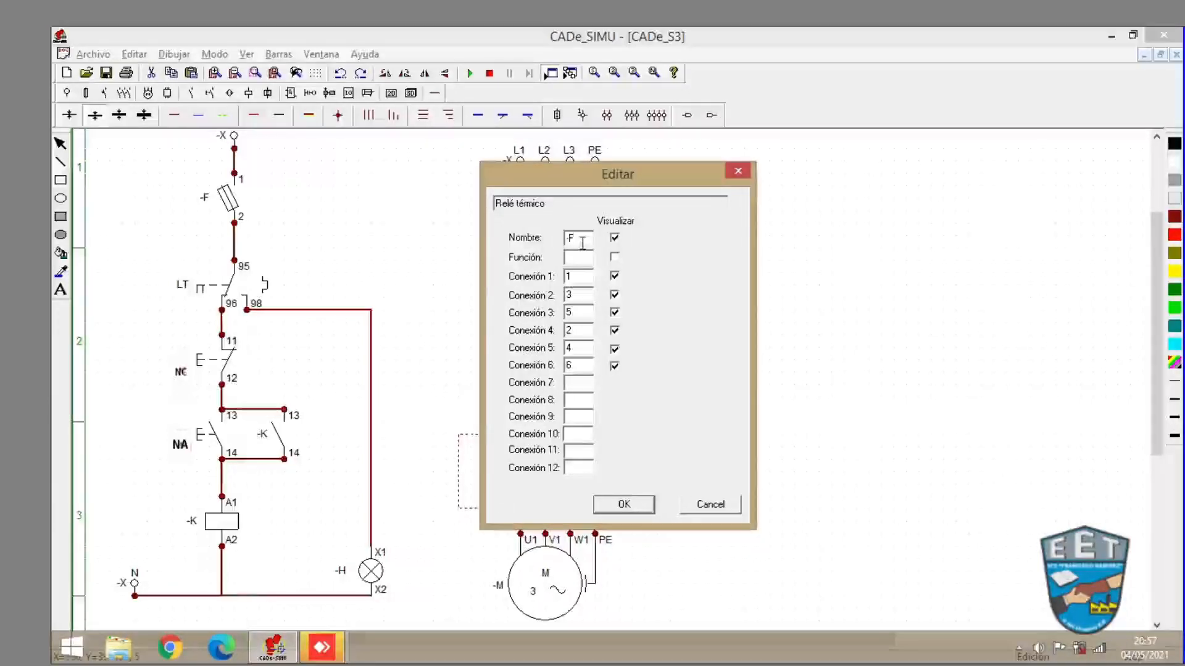
key("BackSpace")
key("BackSpace")
type("LT")
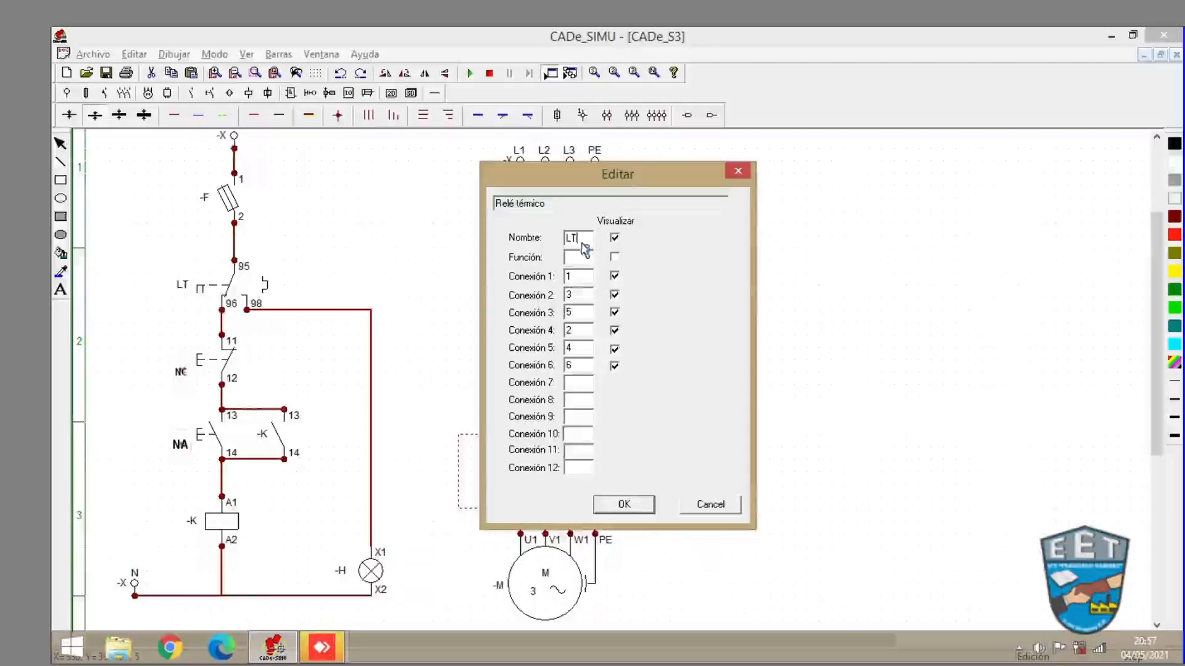
left_click(622, 505)
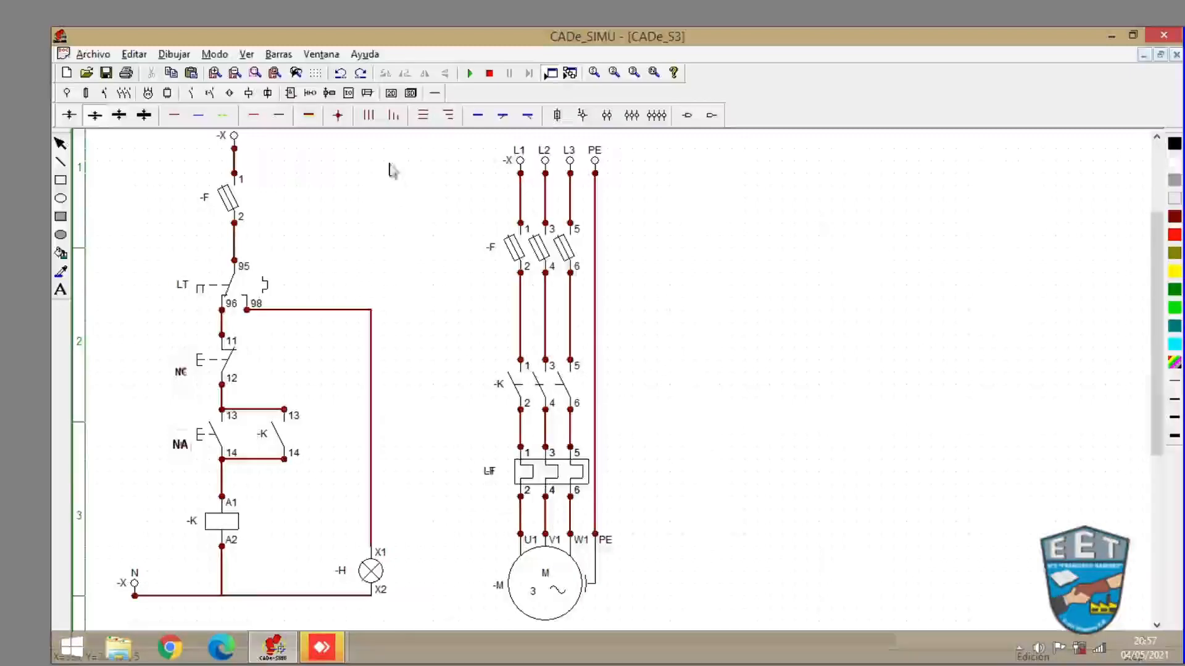
- Run the simulation, switch on the fuses, trip the thermal relay to test the lamp, then stop
left_click(470, 73)
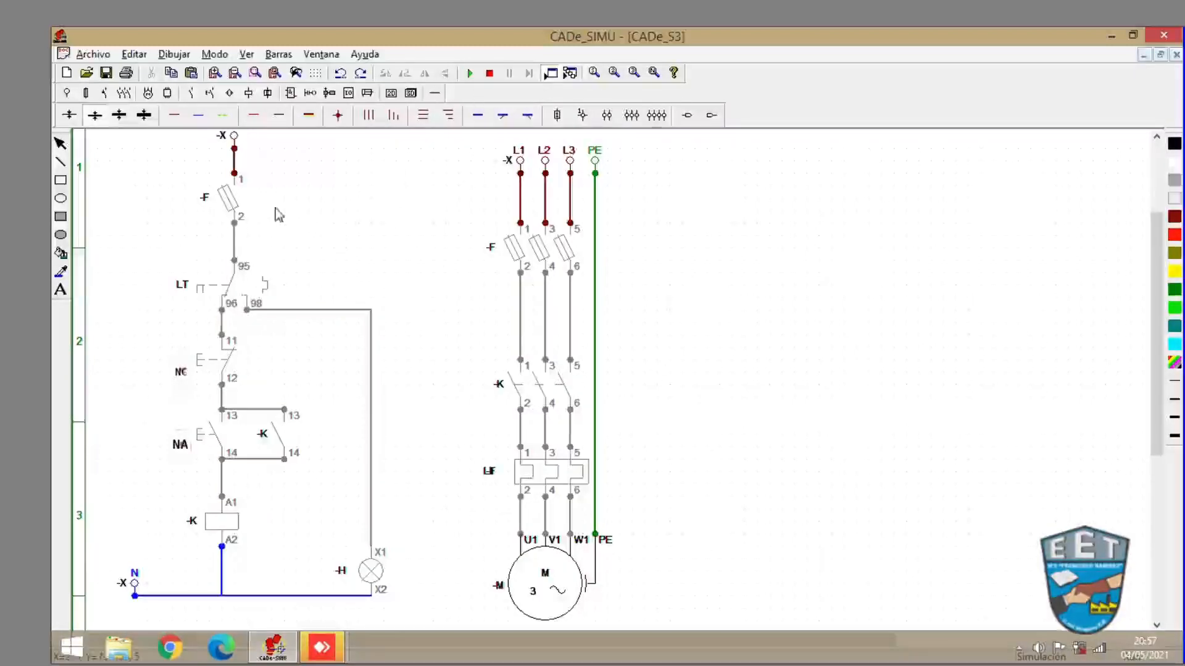
left_click(234, 201)
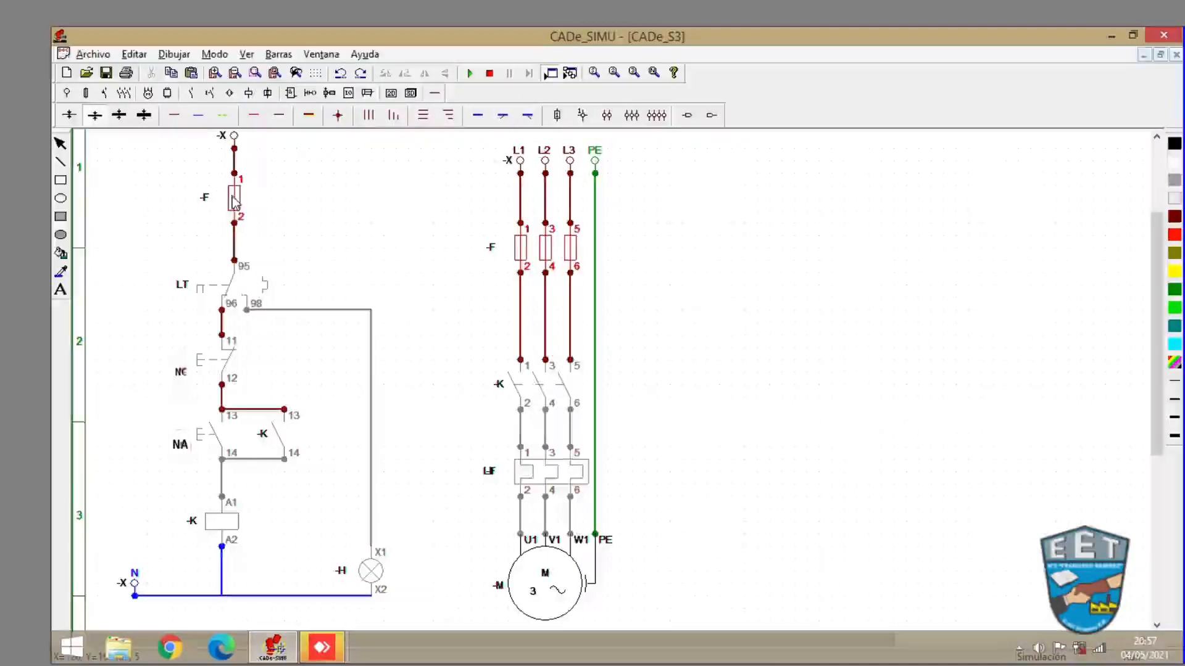
left_click(528, 480)
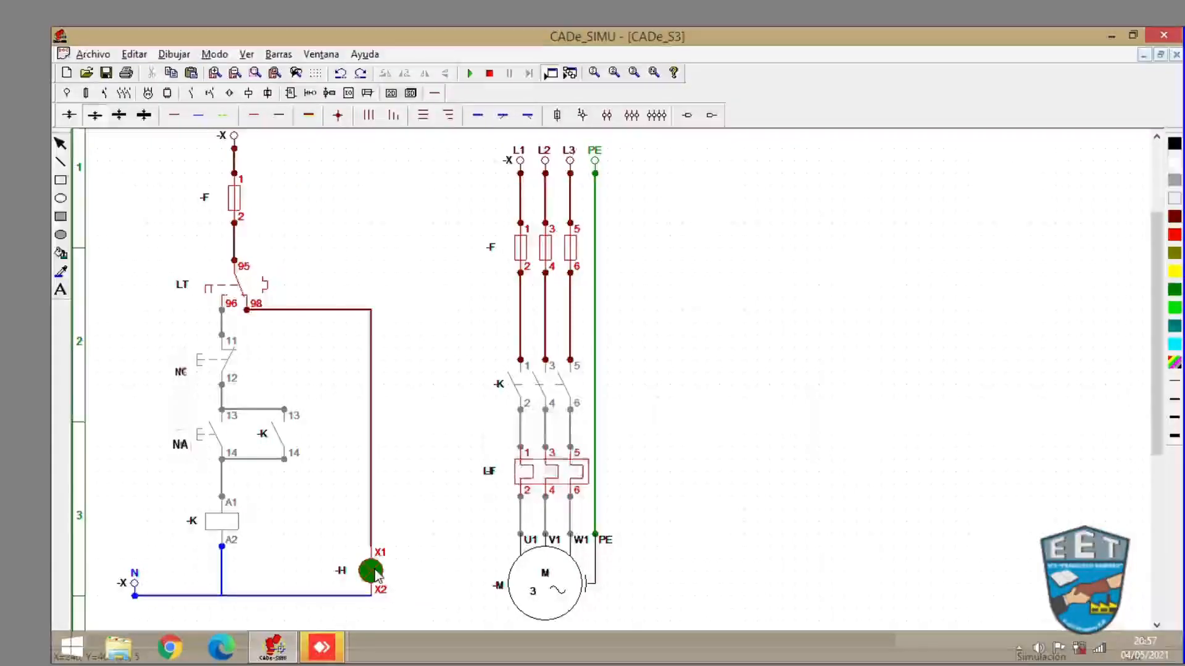
left_click(489, 73)
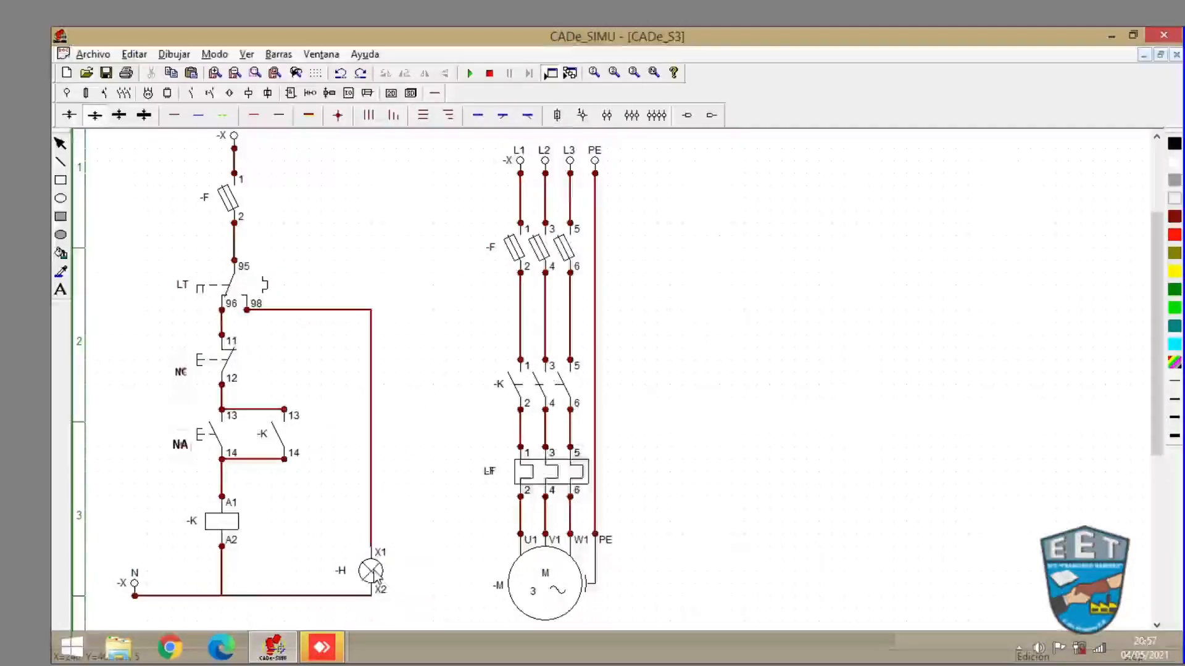
- Set the thermal-fault signal lamp -H colour to red
double_click(373, 574)
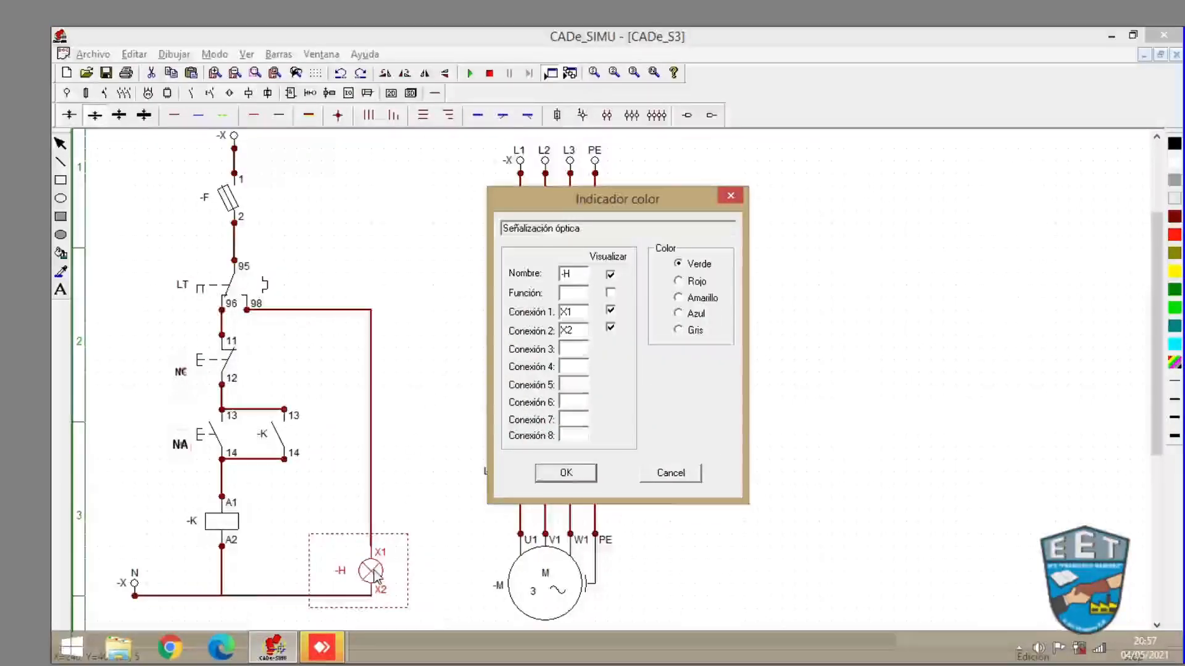
left_click(679, 282)
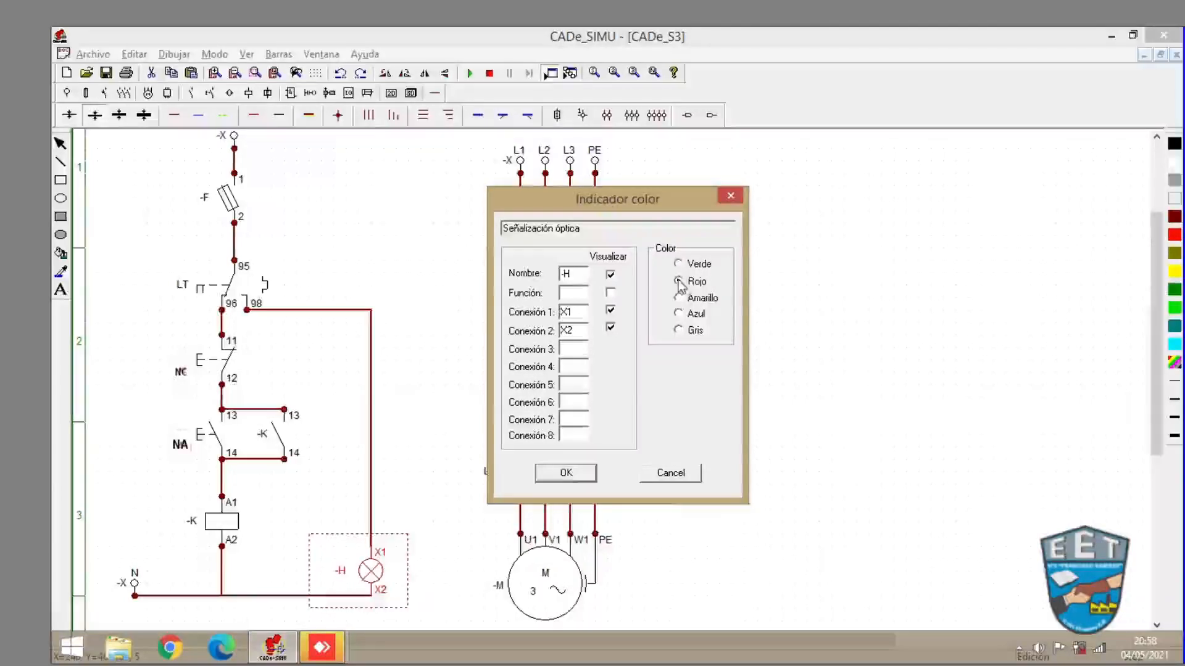
left_click(584, 475)
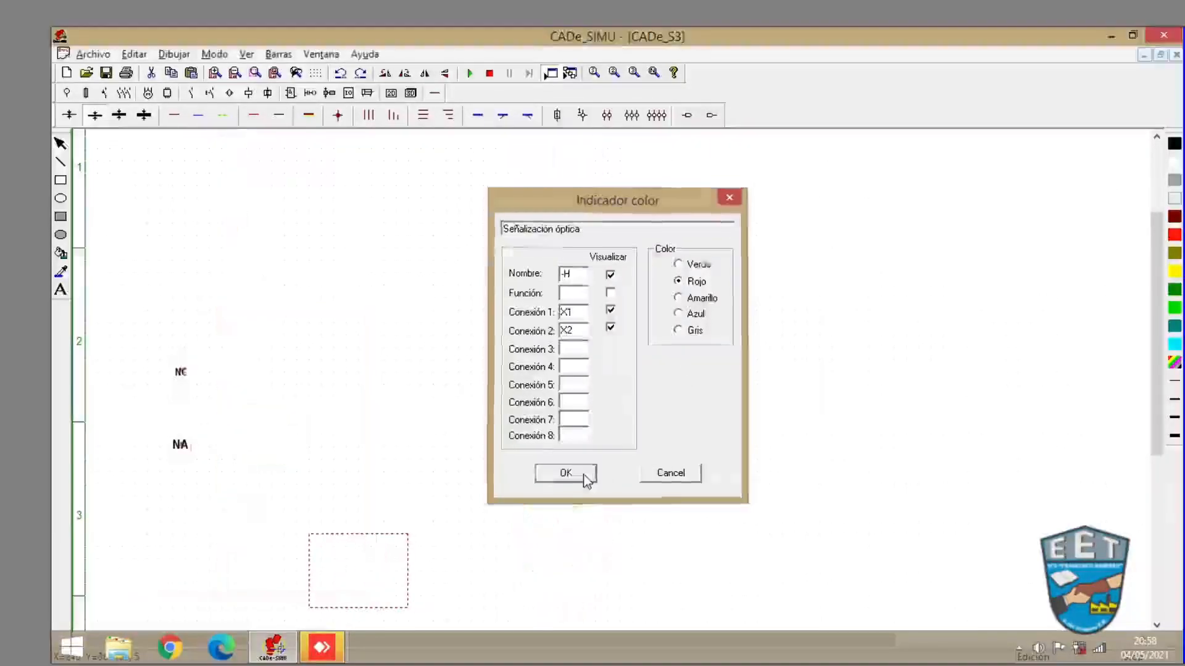
left_click(469, 503)
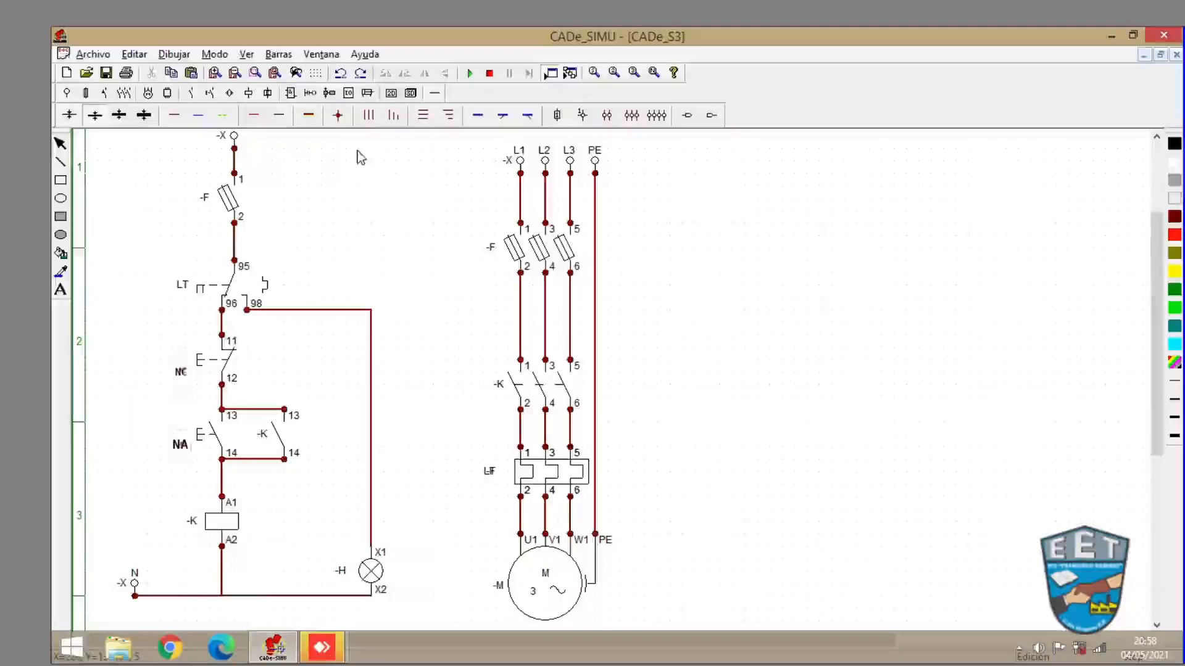
- Place a second signal lamp -H to the left of the contactor coil -K
left_click(249, 94)
left_click(268, 116)
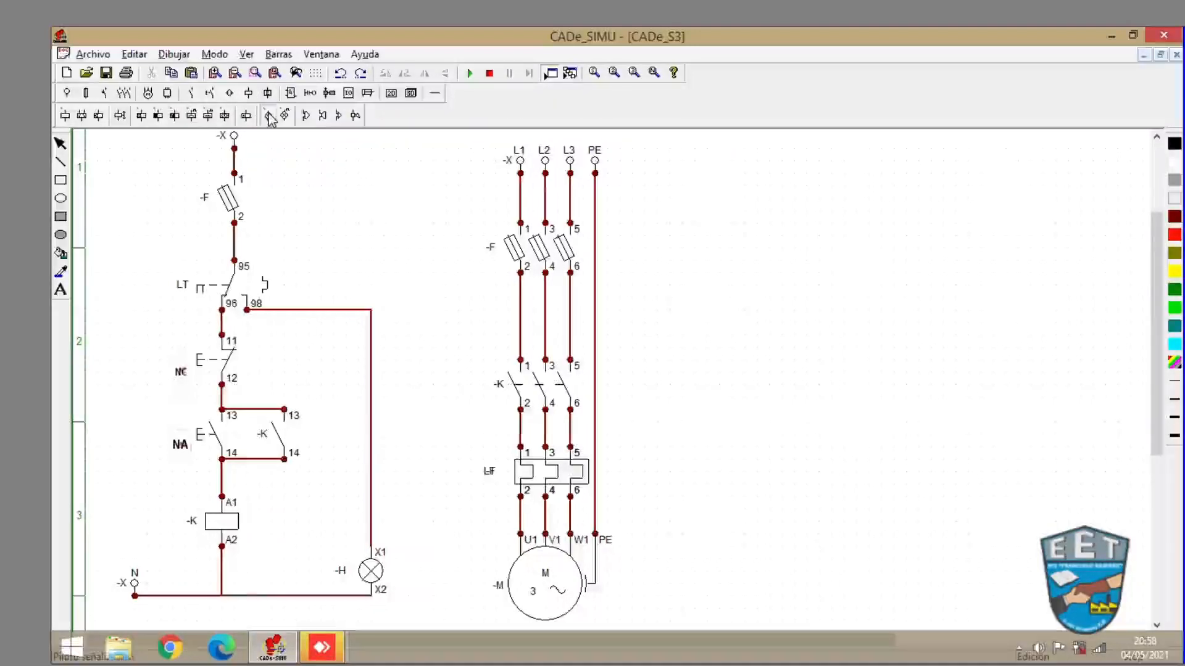
left_click(174, 494)
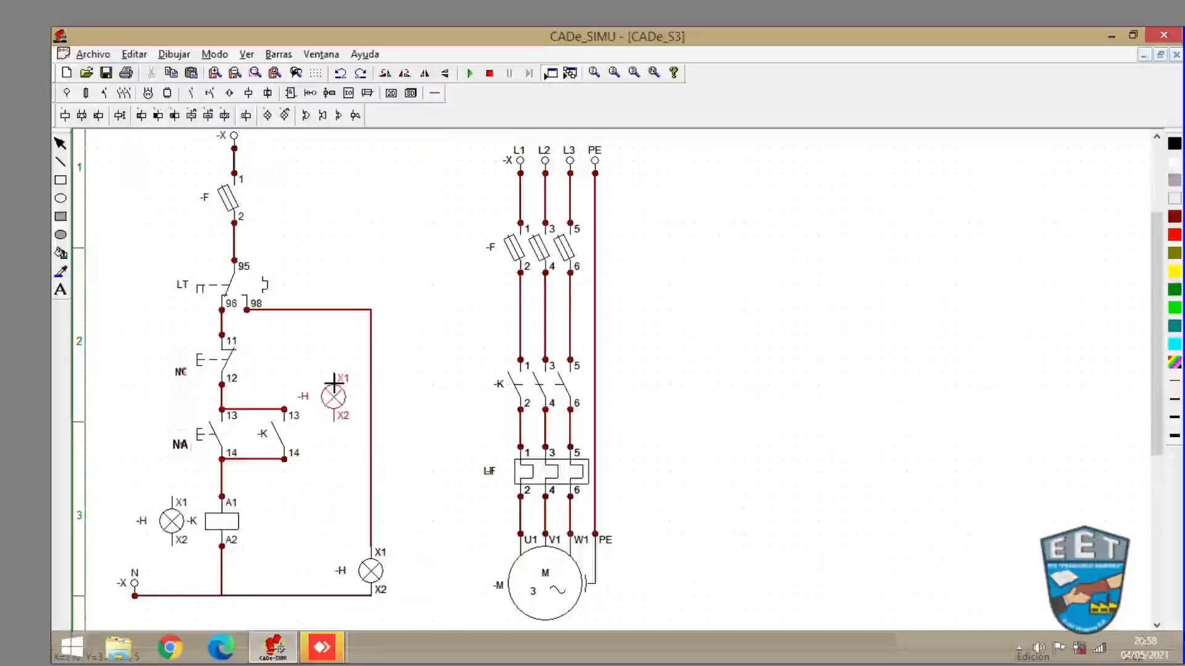
key("Escape")
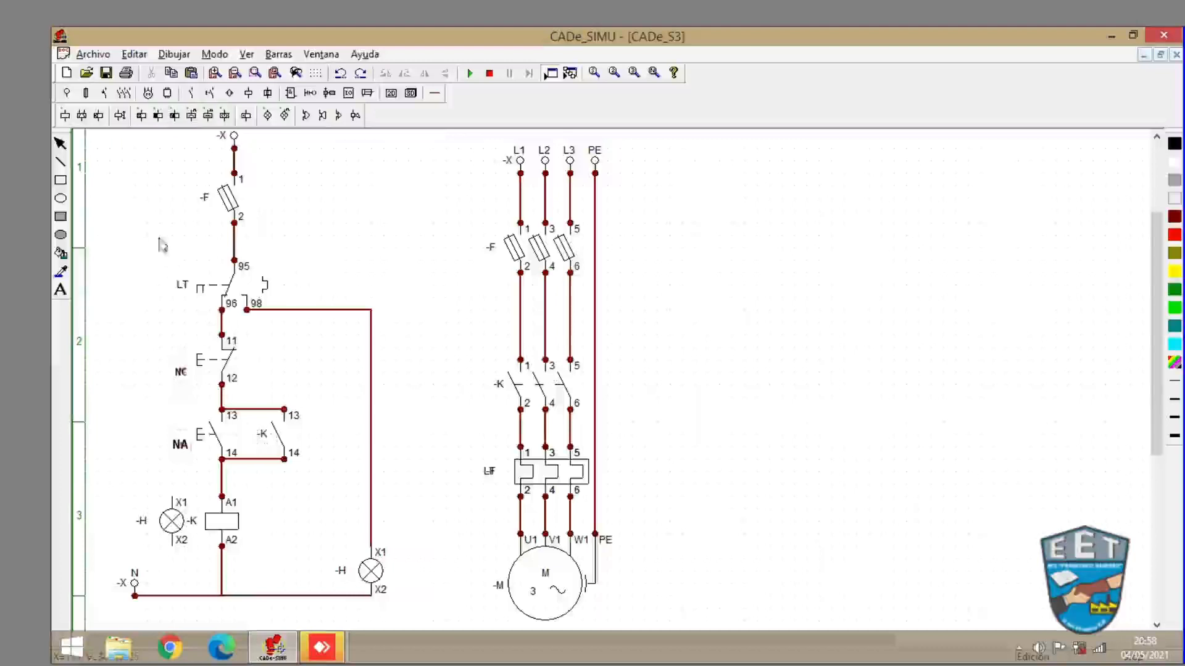
- Wire the new lamp in parallel with the coil, joining X1 to A1 and X2 to A2
left_click(435, 92)
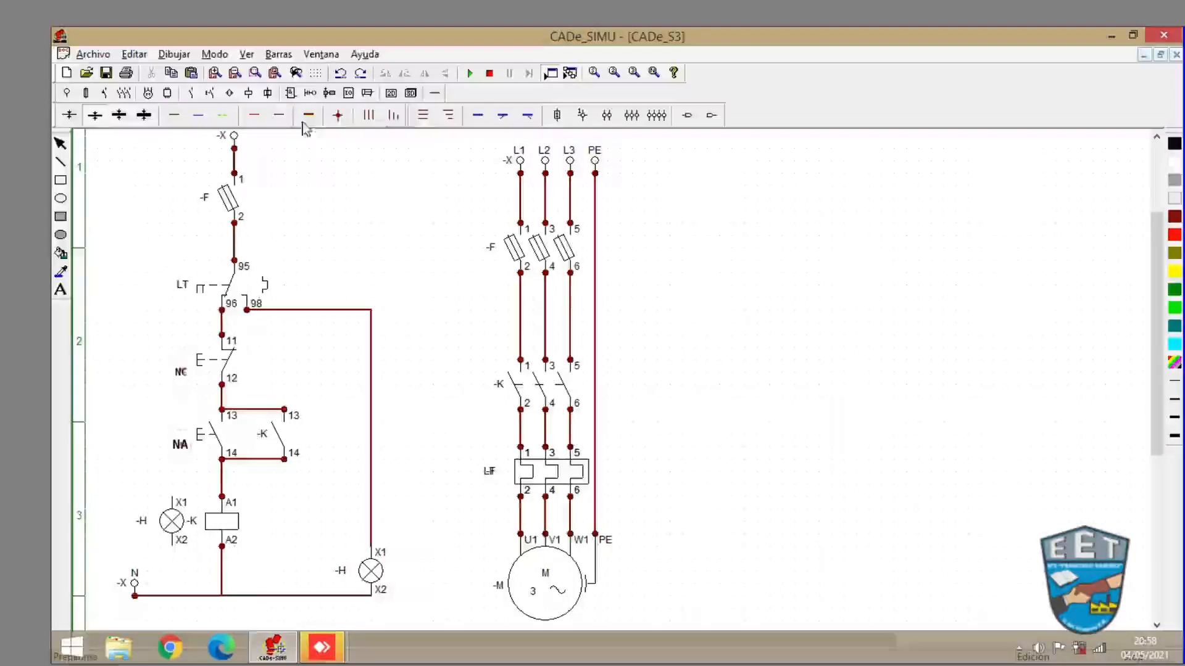
left_click(177, 114)
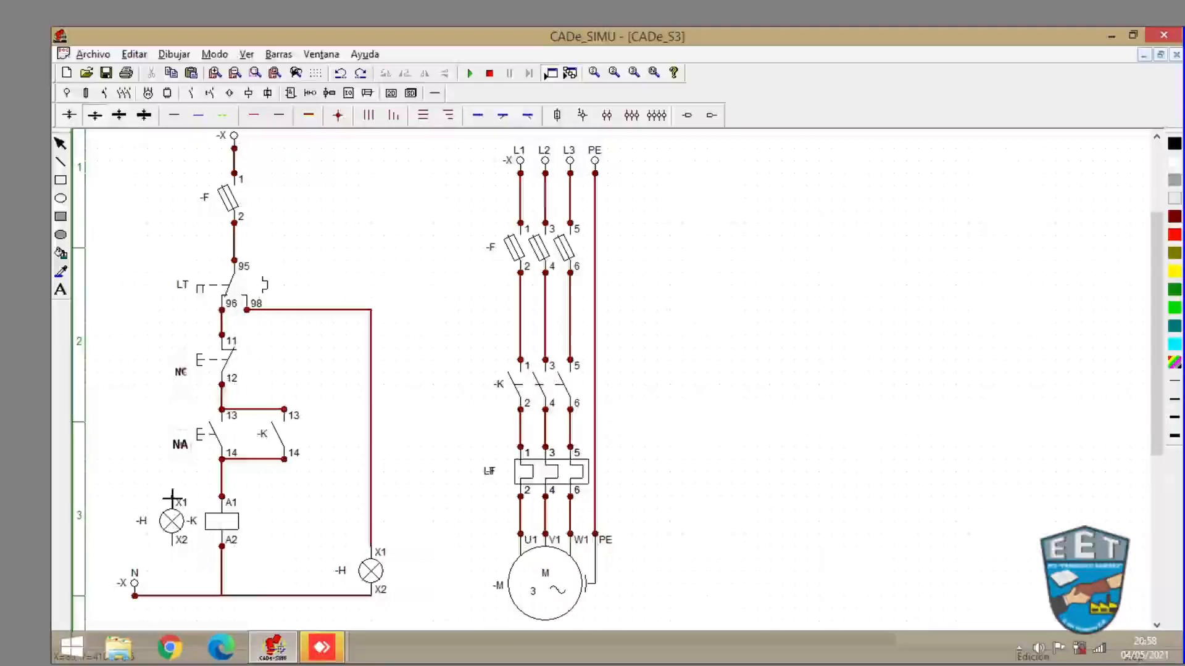
left_click_drag(172, 496, 223, 496)
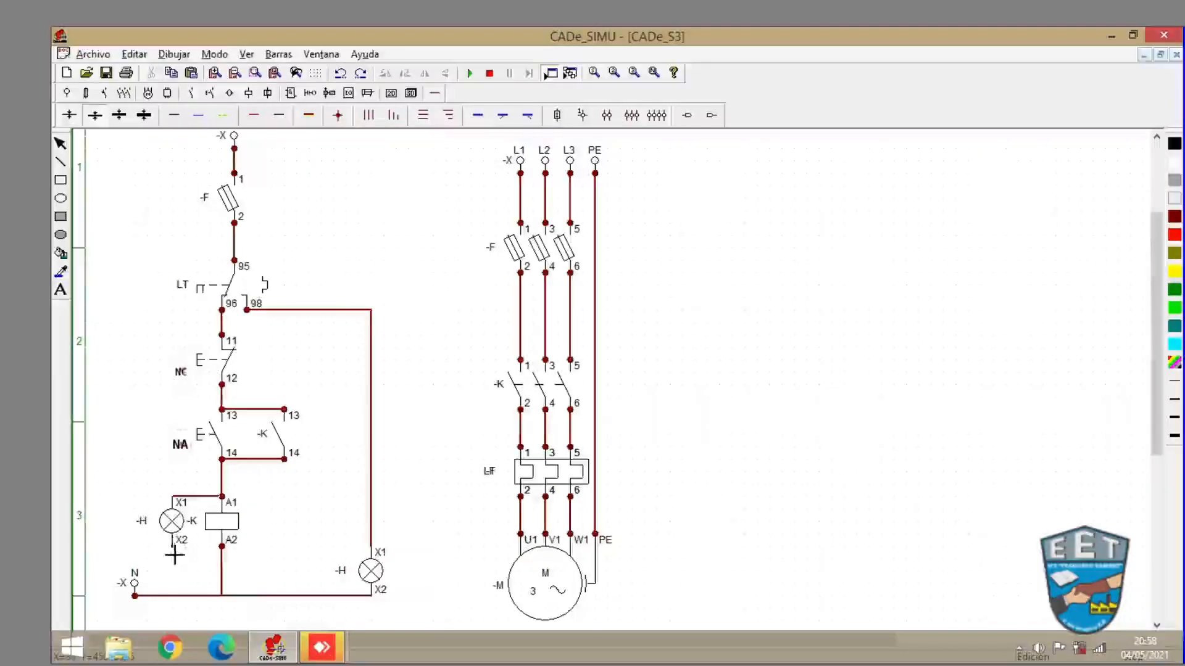
left_click_drag(173, 548, 222, 546)
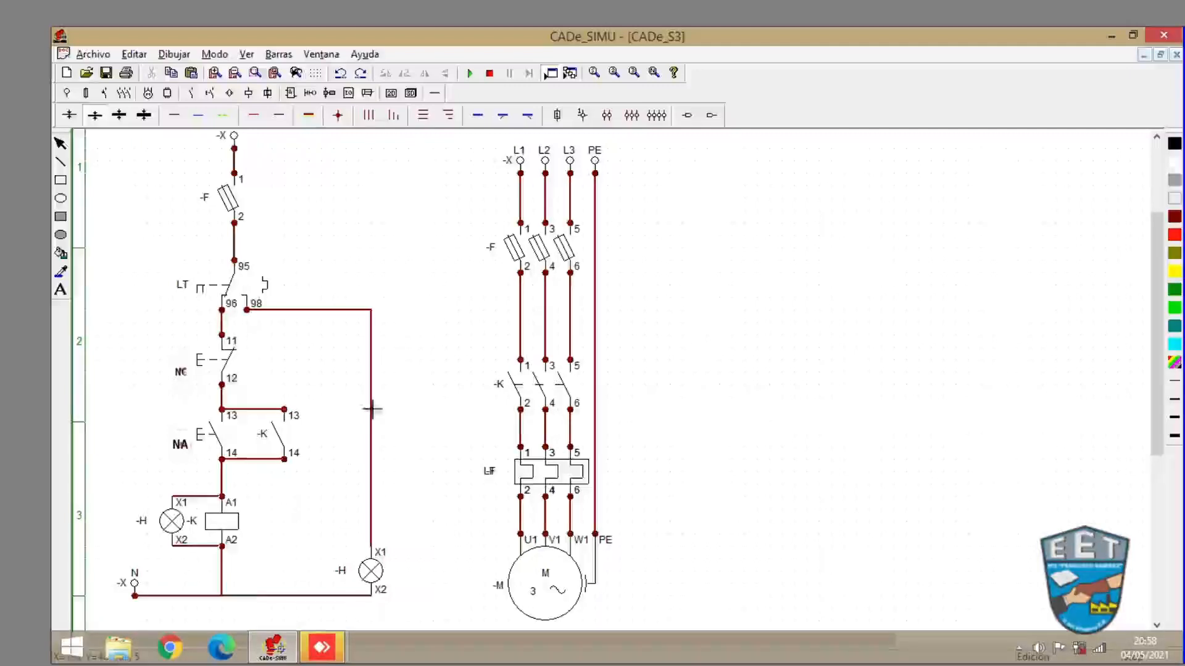
- Run the simulation, switch on the fuses, start the motor with NA, trip the thermal relay, then stop
left_click(471, 74)
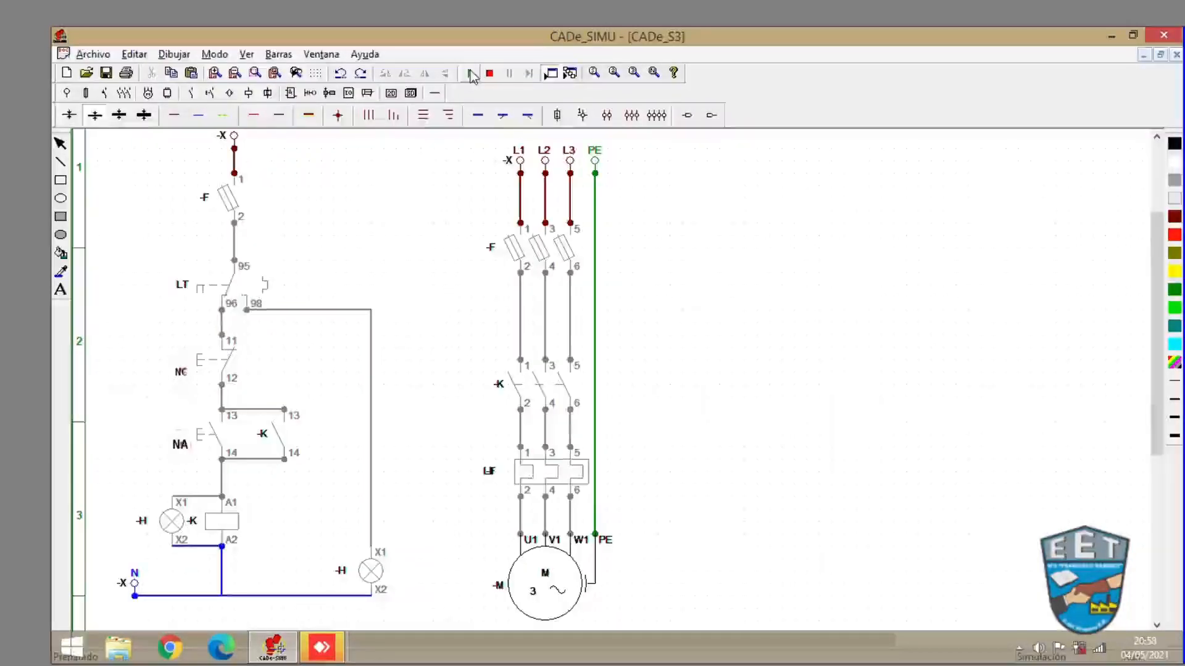
left_click(232, 196)
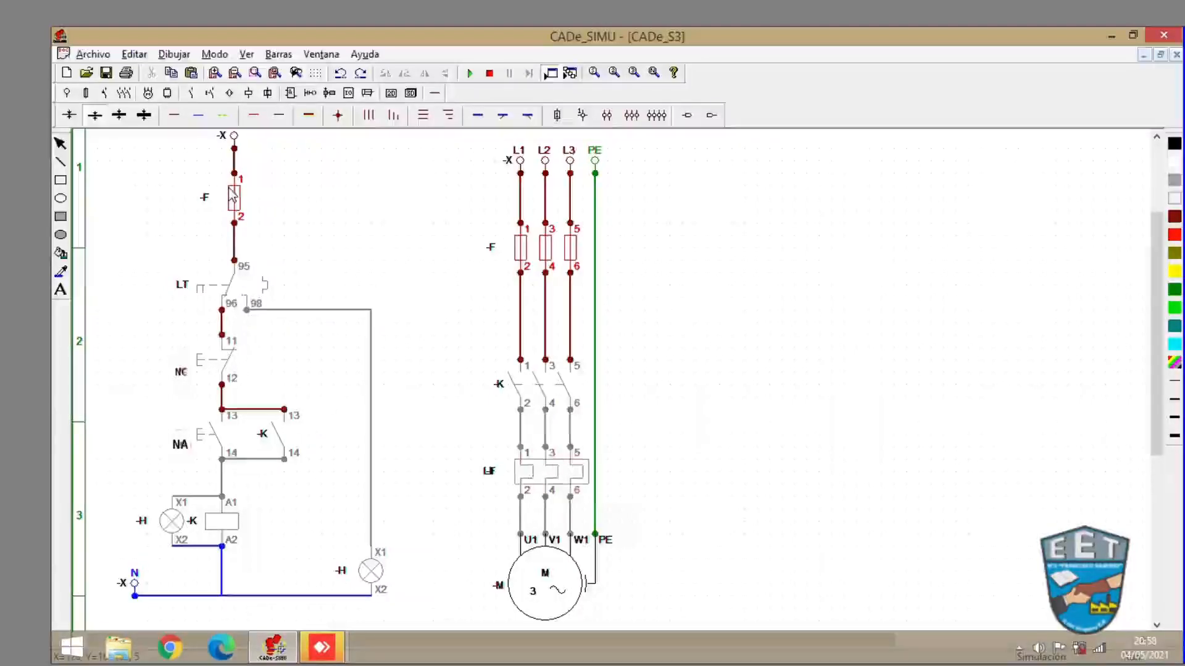
left_click(202, 438)
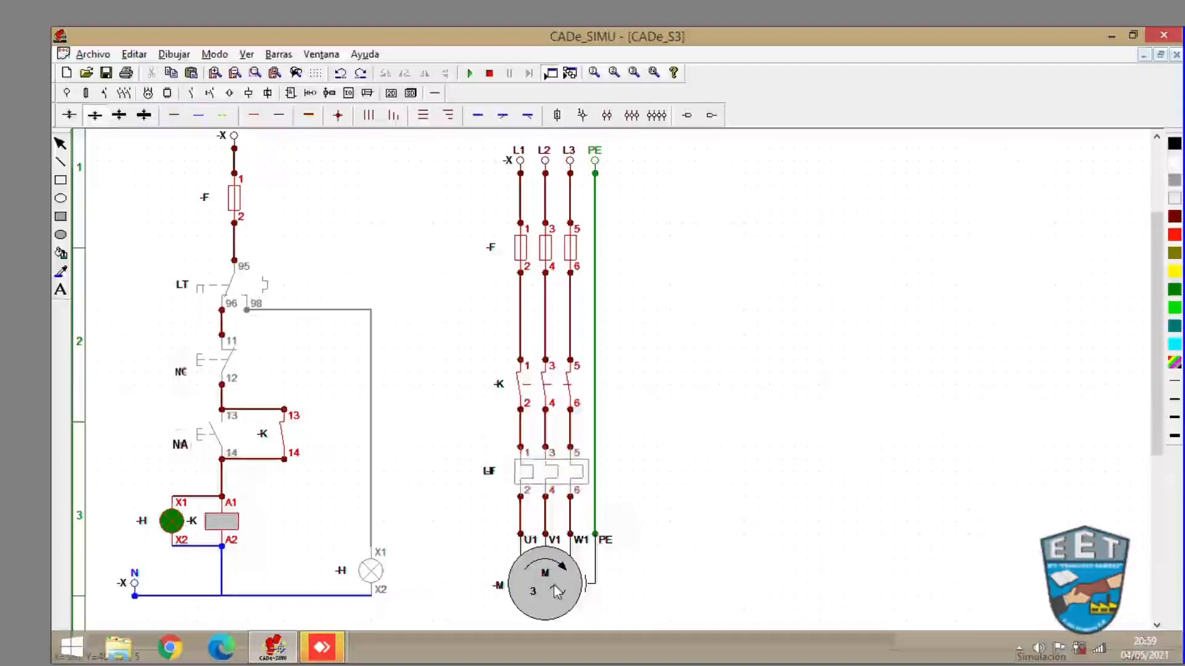
left_click(552, 478)
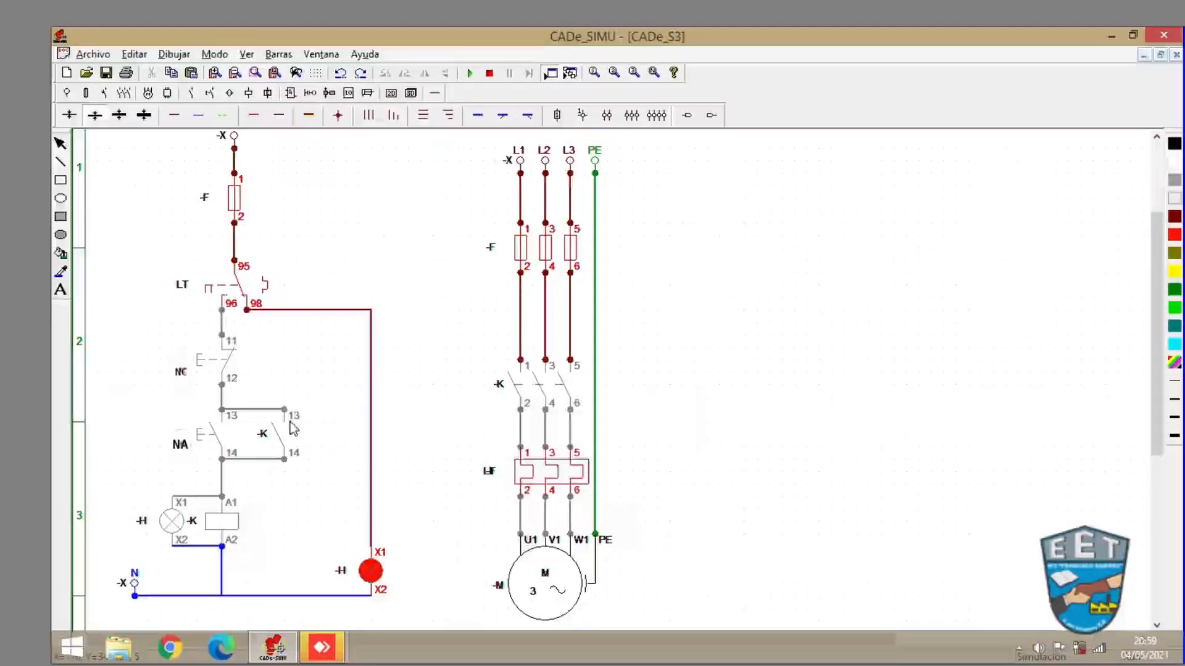
left_click(489, 73)
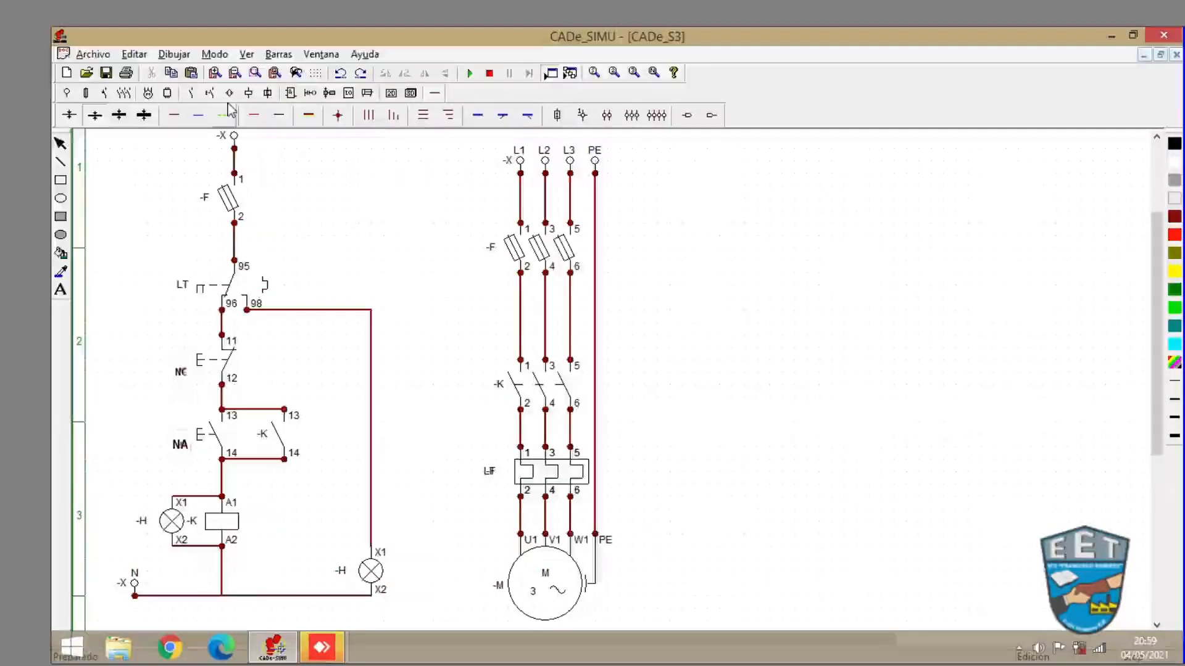
- Place a normally closed contact -K (11-12) to the right of the self-holding contact
left_click(107, 94)
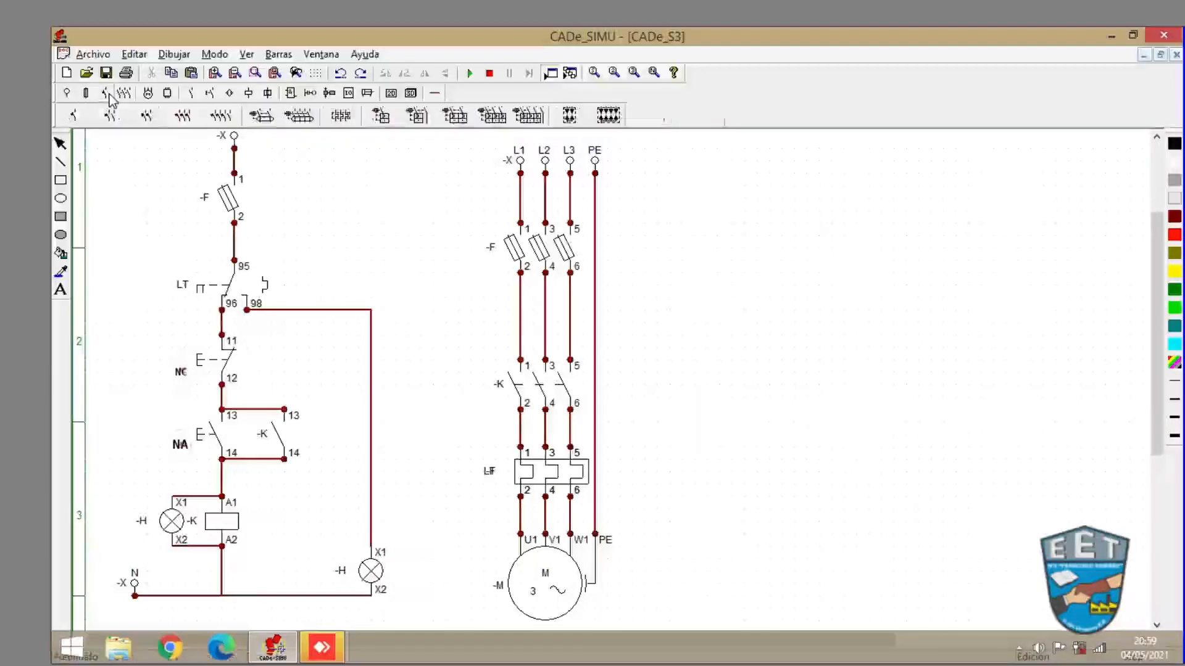
left_click(188, 94)
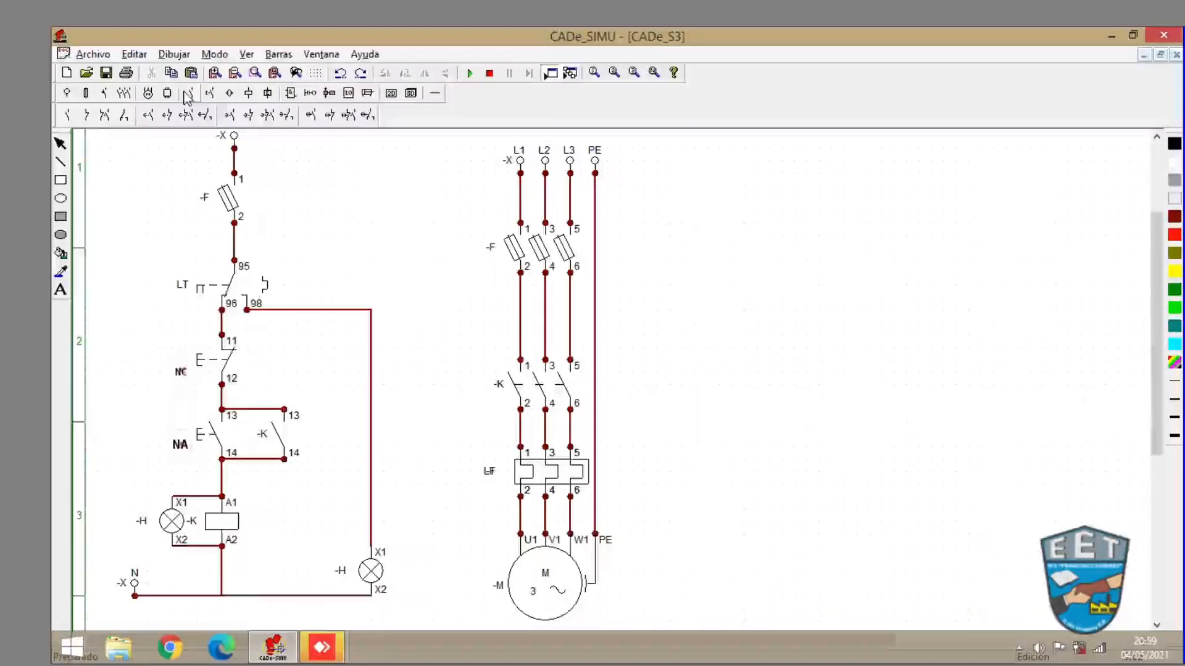
left_click(88, 115)
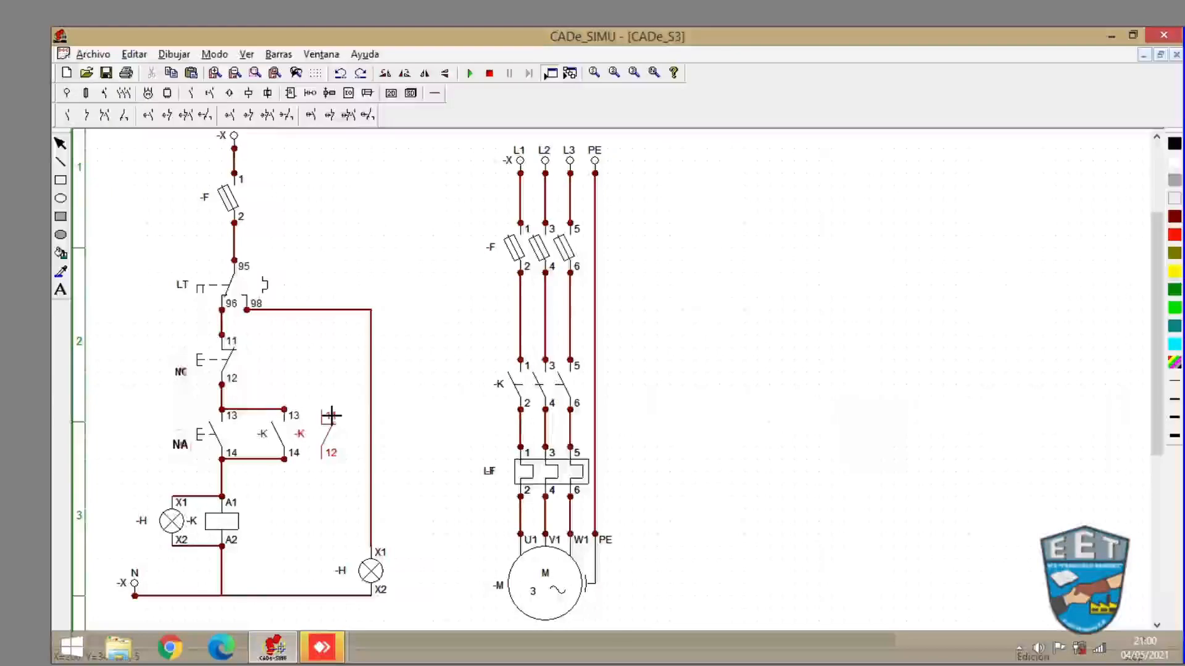
left_click(331, 416)
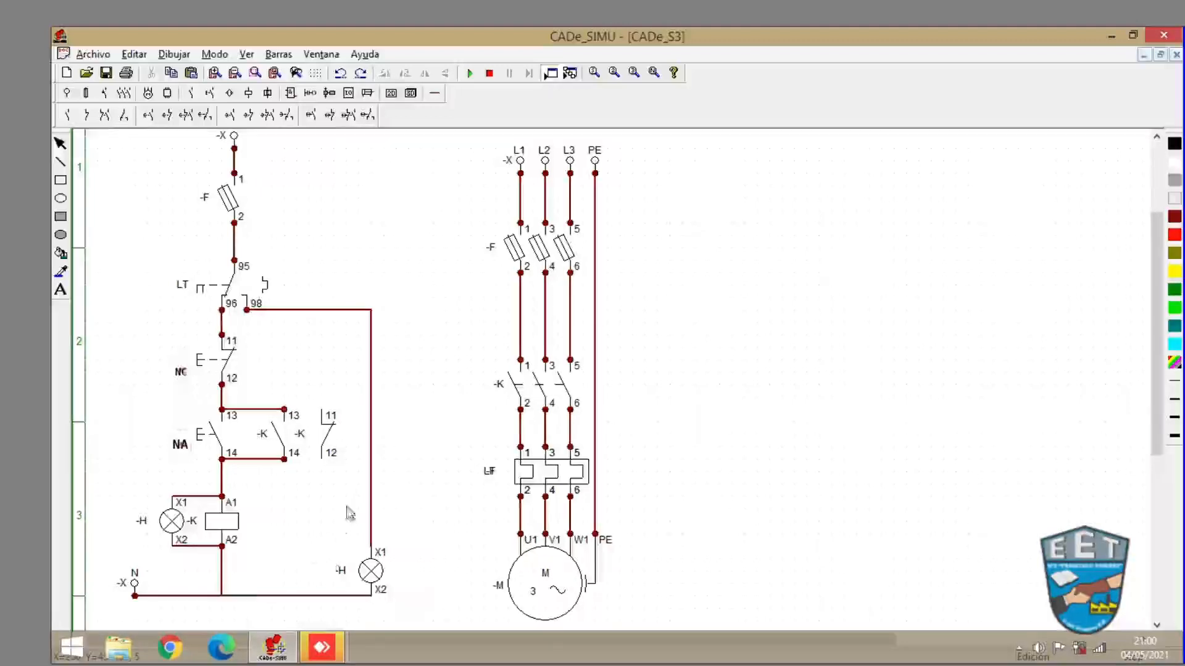
- Place a third signal lamp -H below the normally closed contact -K (11-12)
left_click(248, 93)
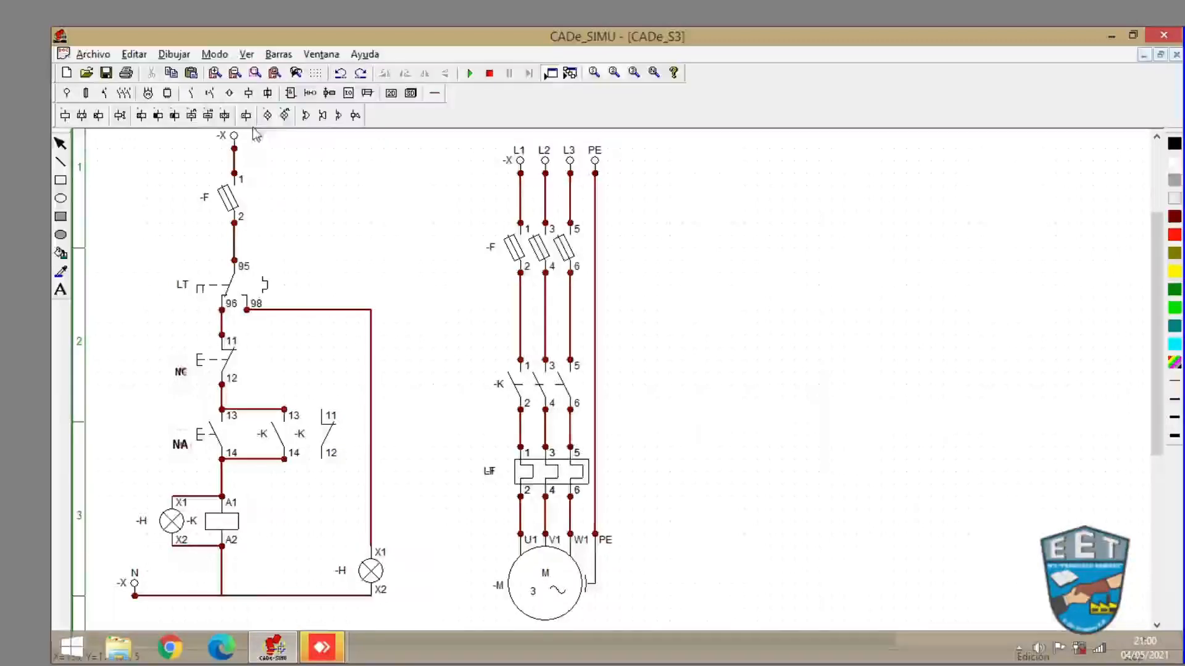
left_click(266, 118)
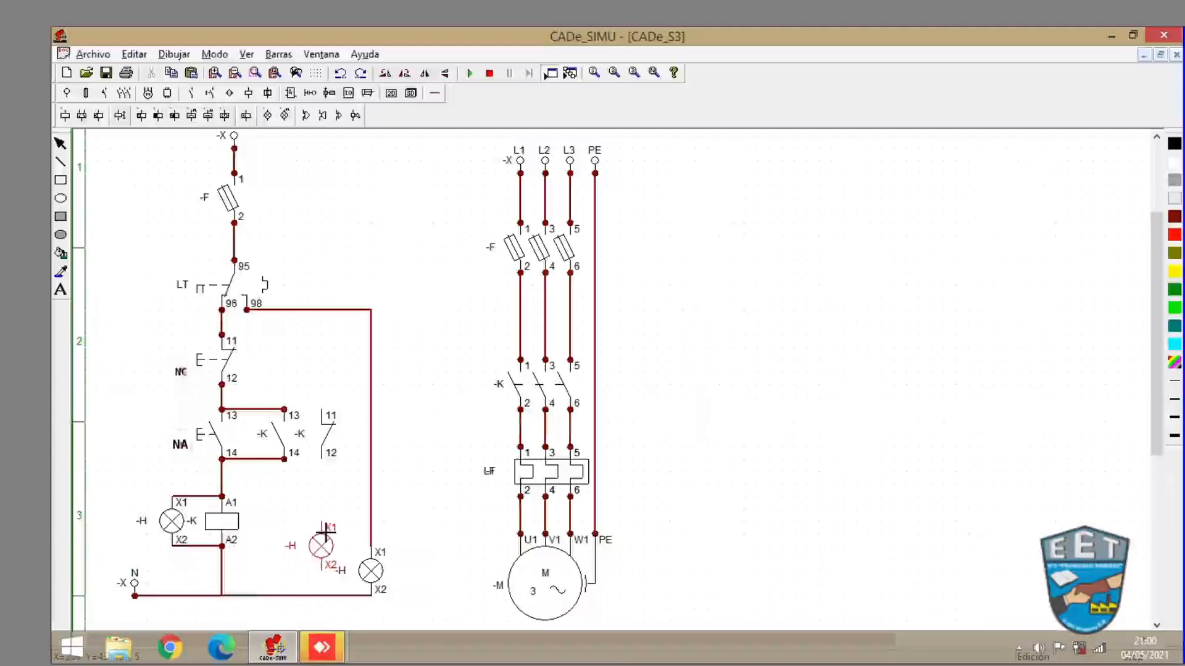
left_click(326, 531)
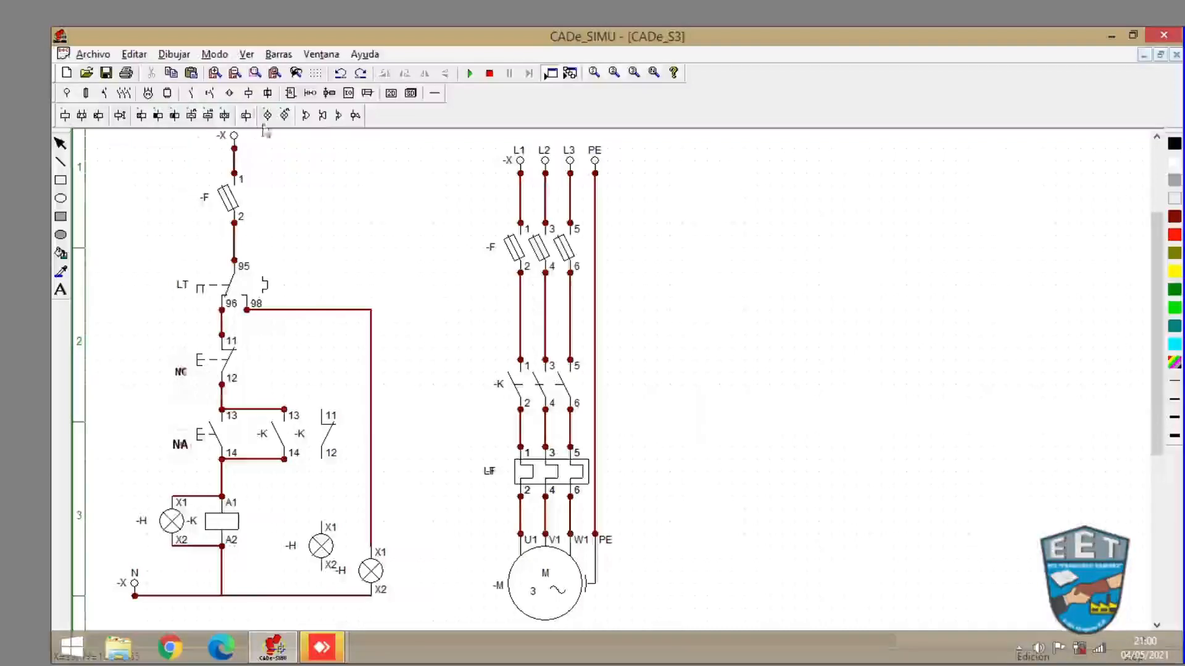
- Wire the new branch: join contact 11 to terminal 13, contact 12 to the lamp's X1, and X2 to the neutral line
left_click(434, 92)
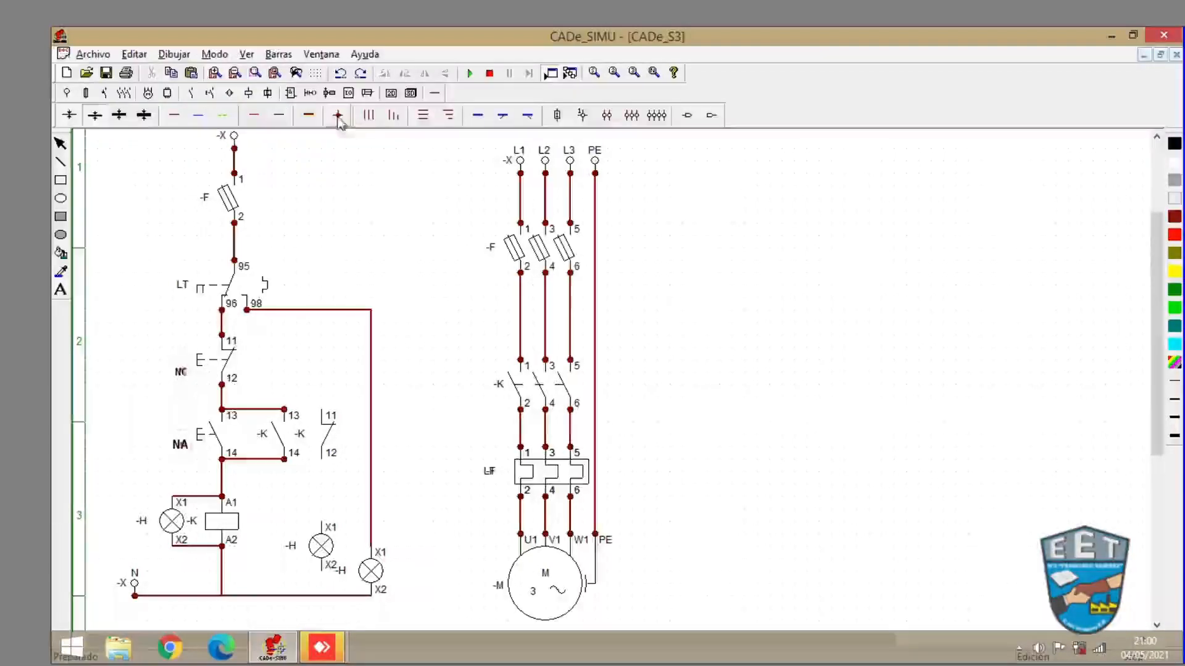
left_click(338, 116)
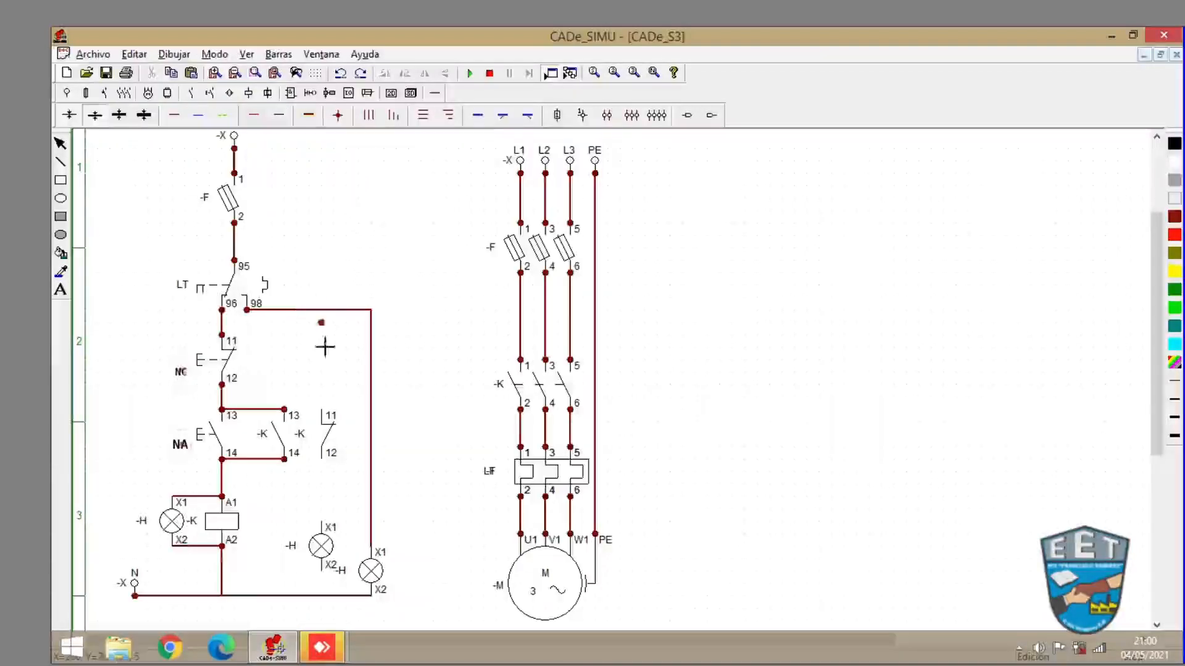
left_click(321, 409)
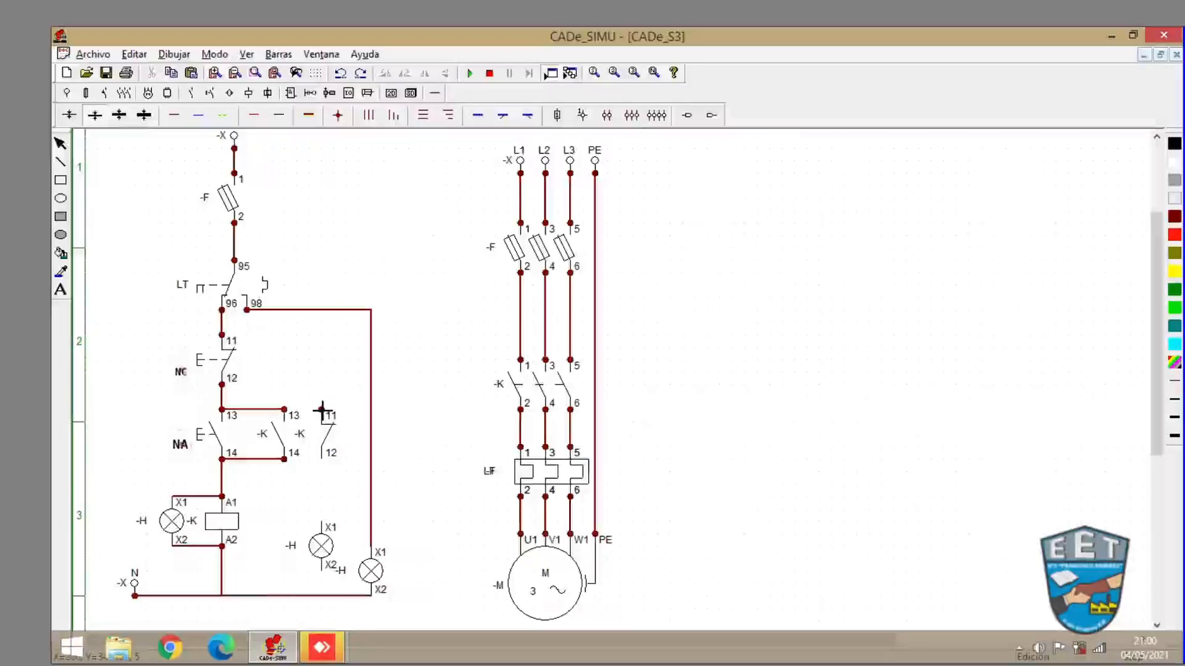
left_click(322, 460)
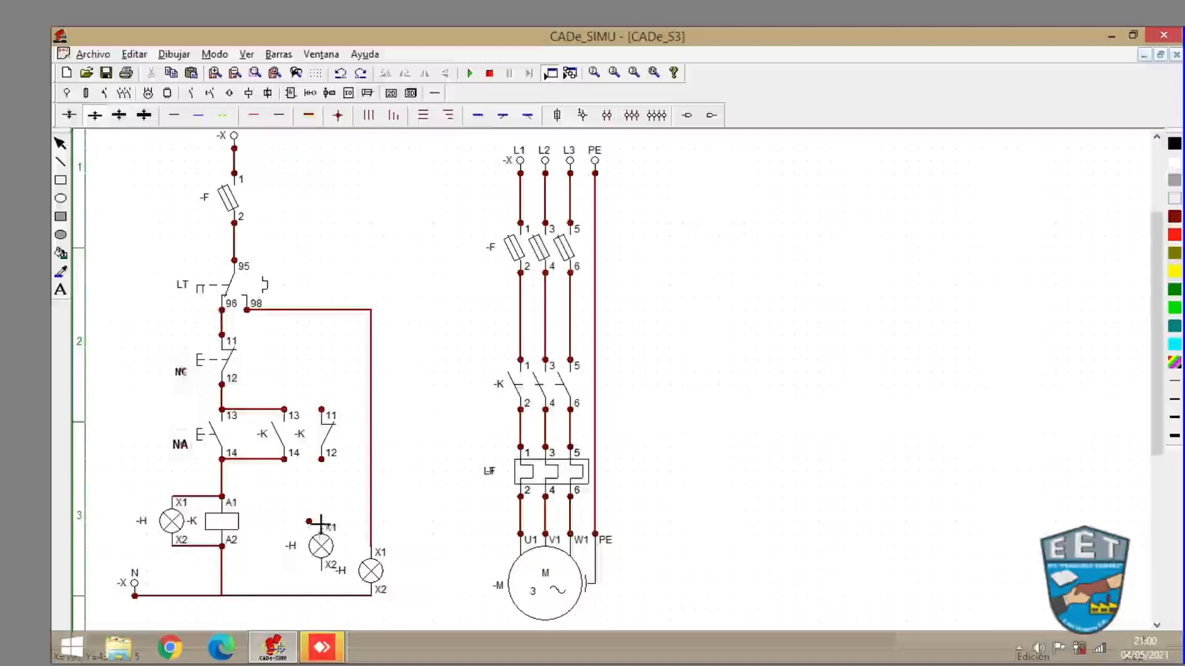
left_click(320, 522)
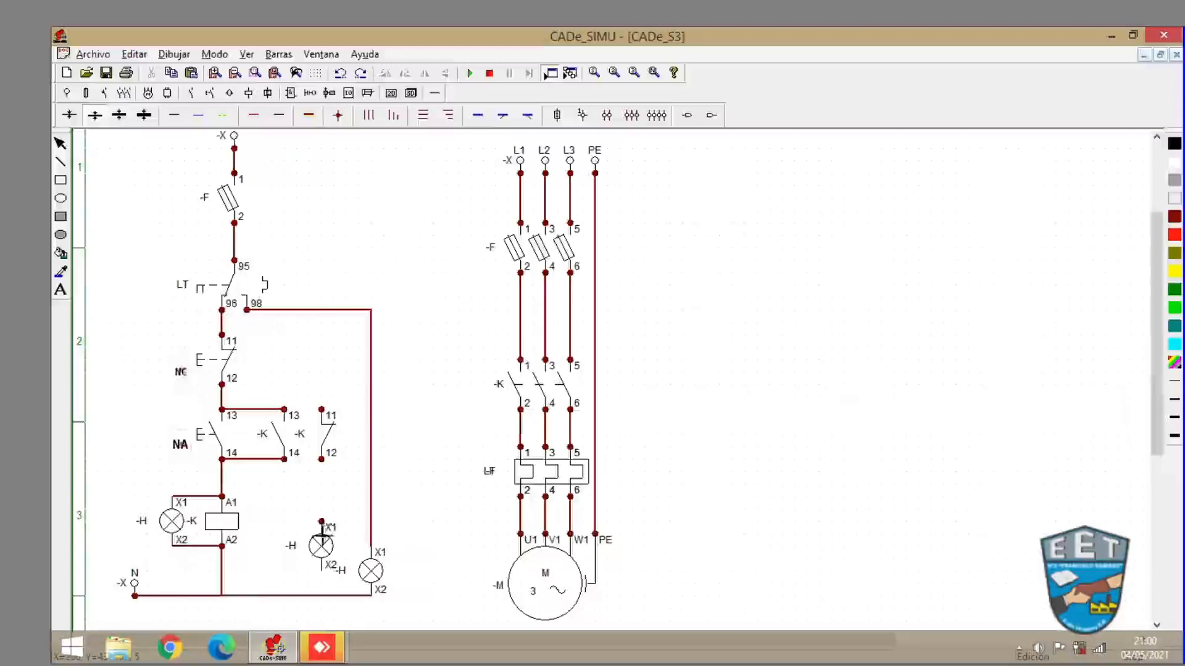
left_click(321, 572)
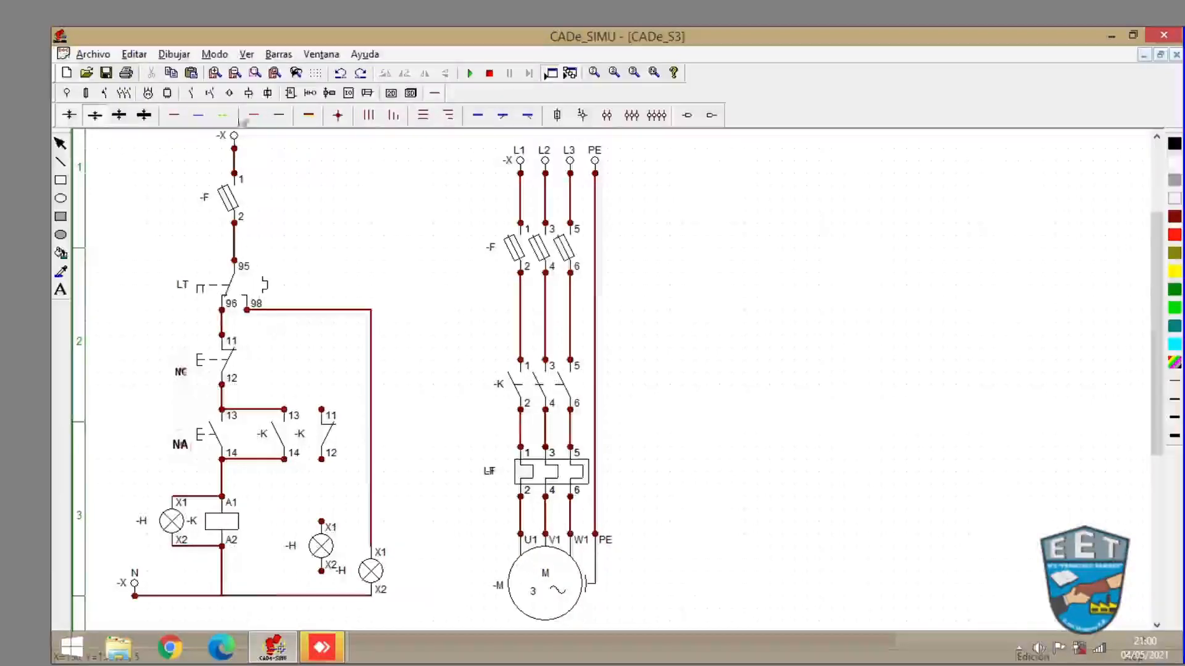
left_click(198, 116)
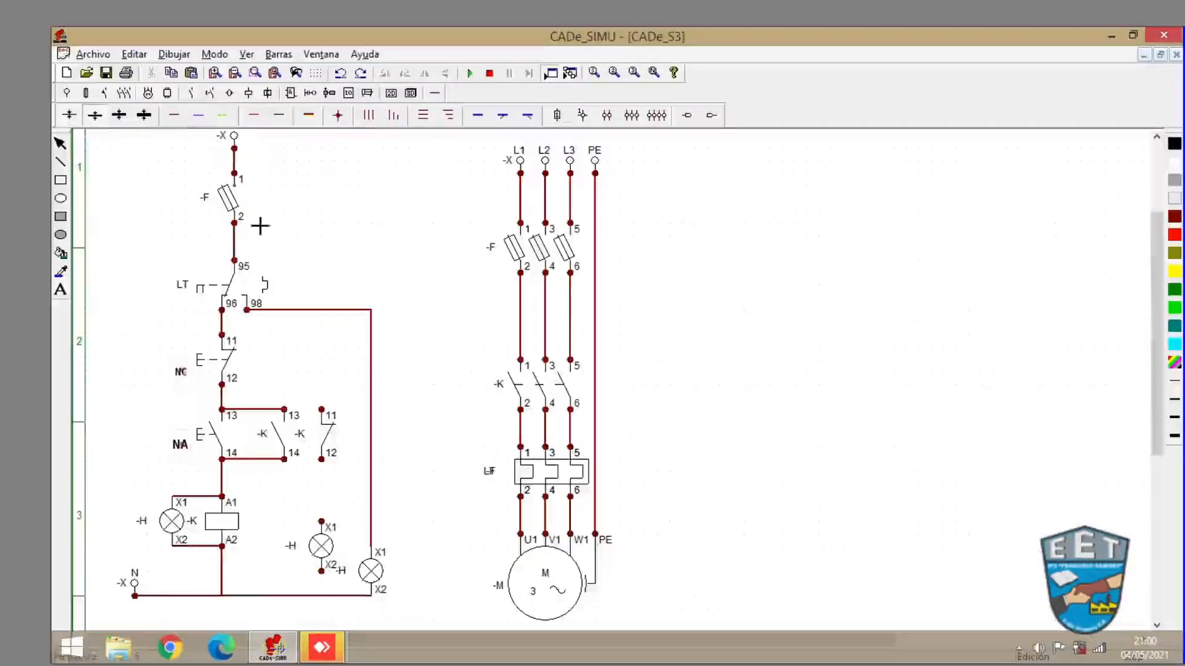
left_click(284, 409)
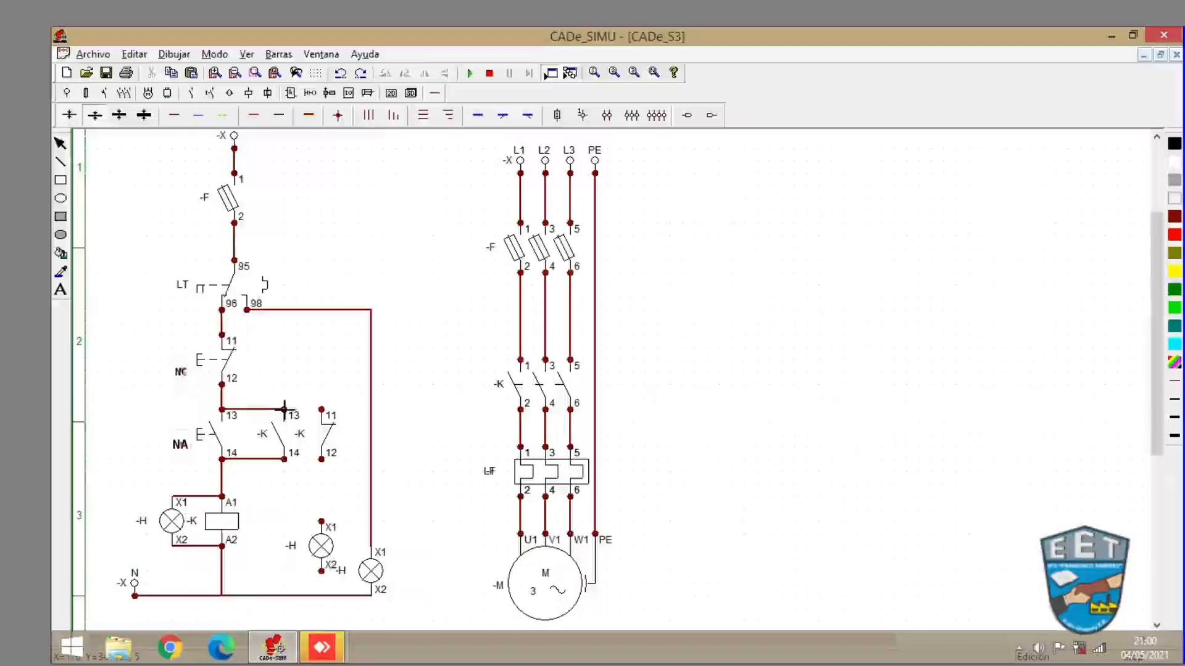
left_click(284, 409)
left_click(321, 409)
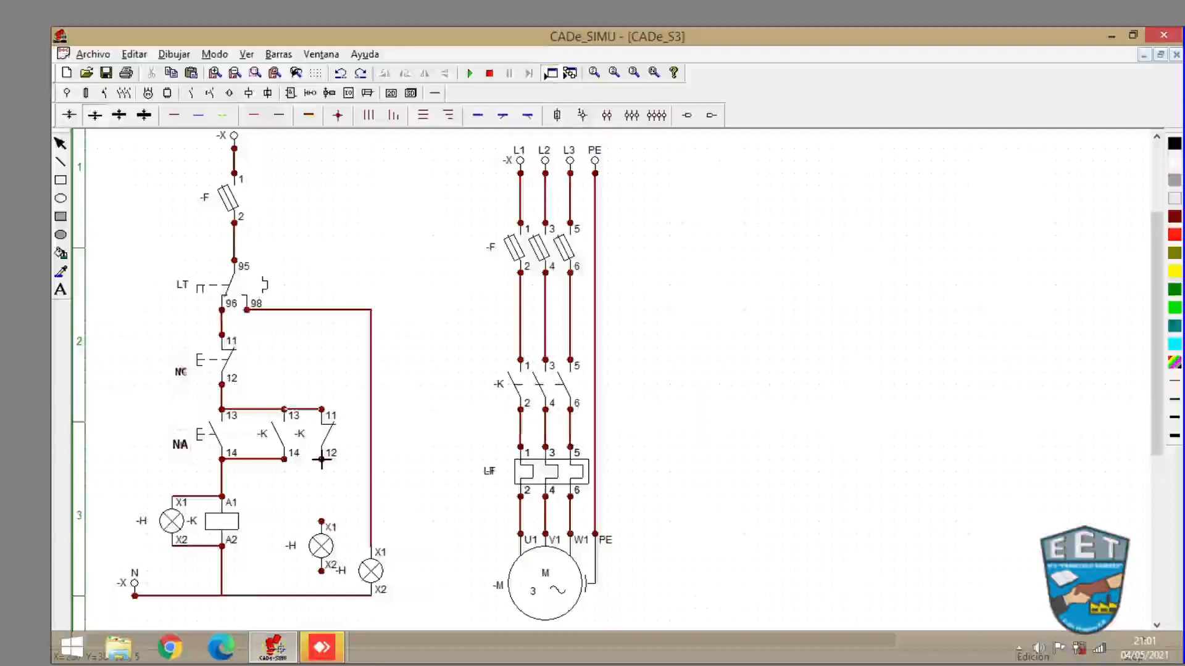
left_click_drag(321, 482, 321, 522)
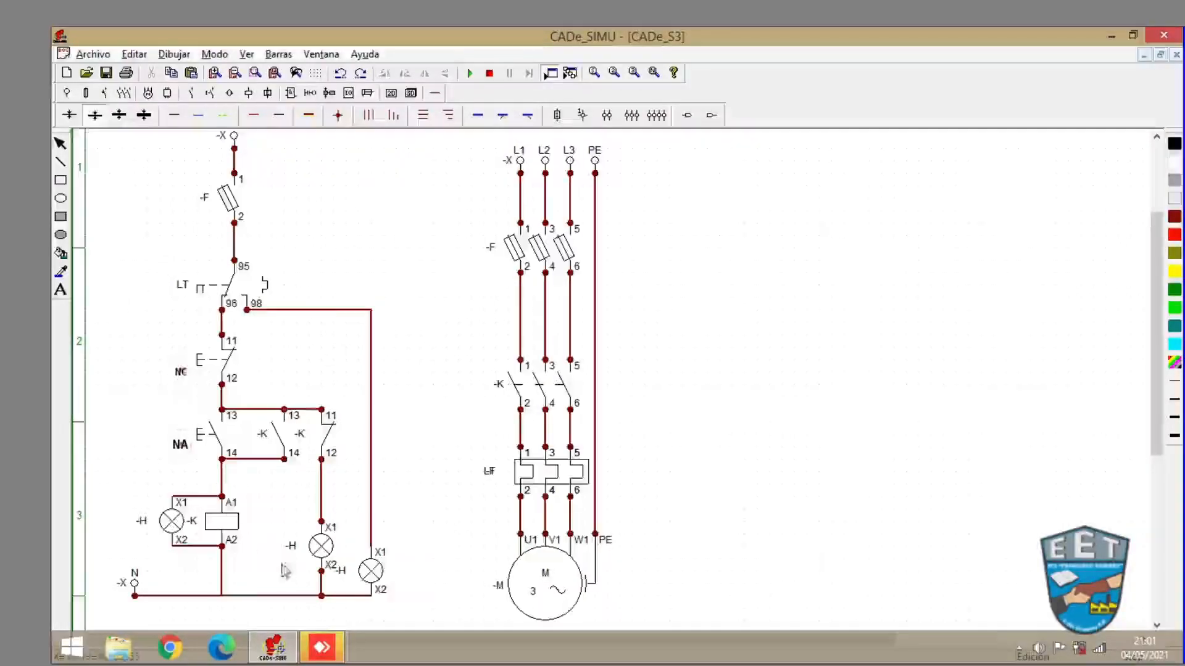
- Set the new lamp's colour to Amarillo in its properties
double_click(320, 548)
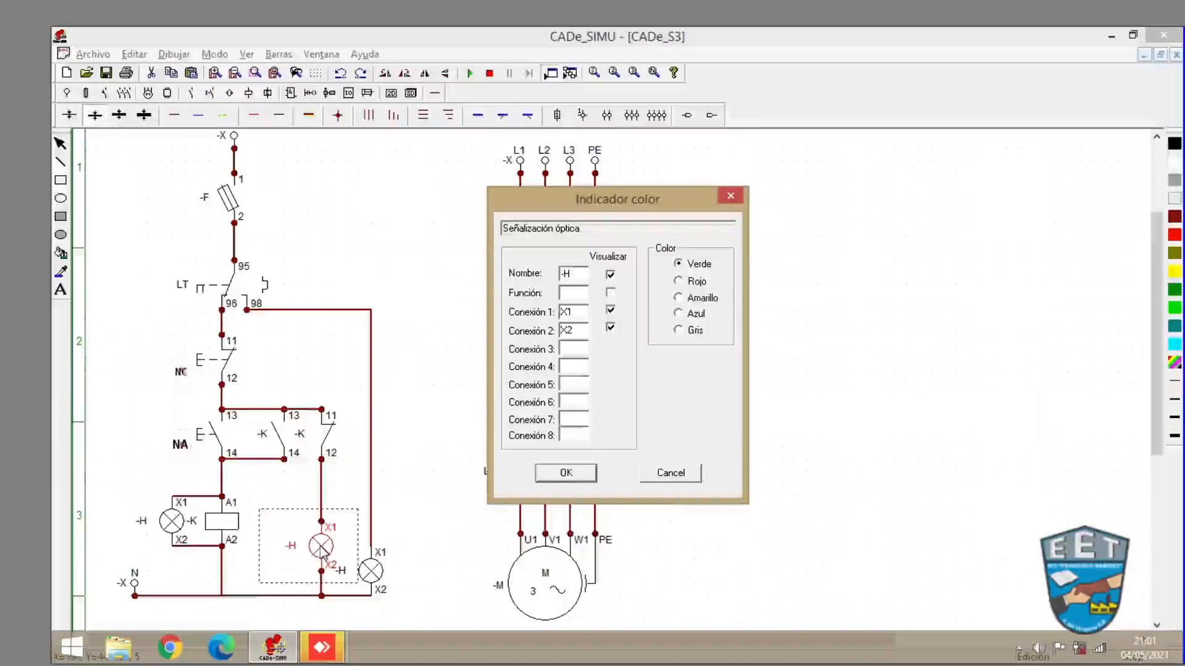
left_click(678, 297)
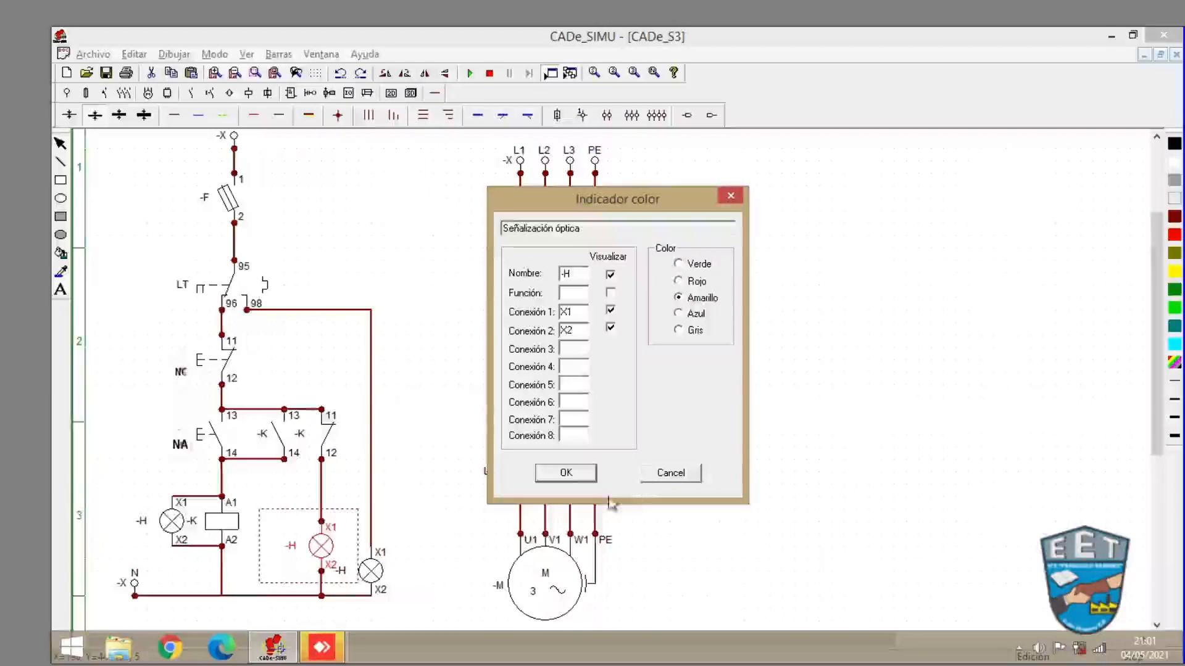
left_click(564, 476)
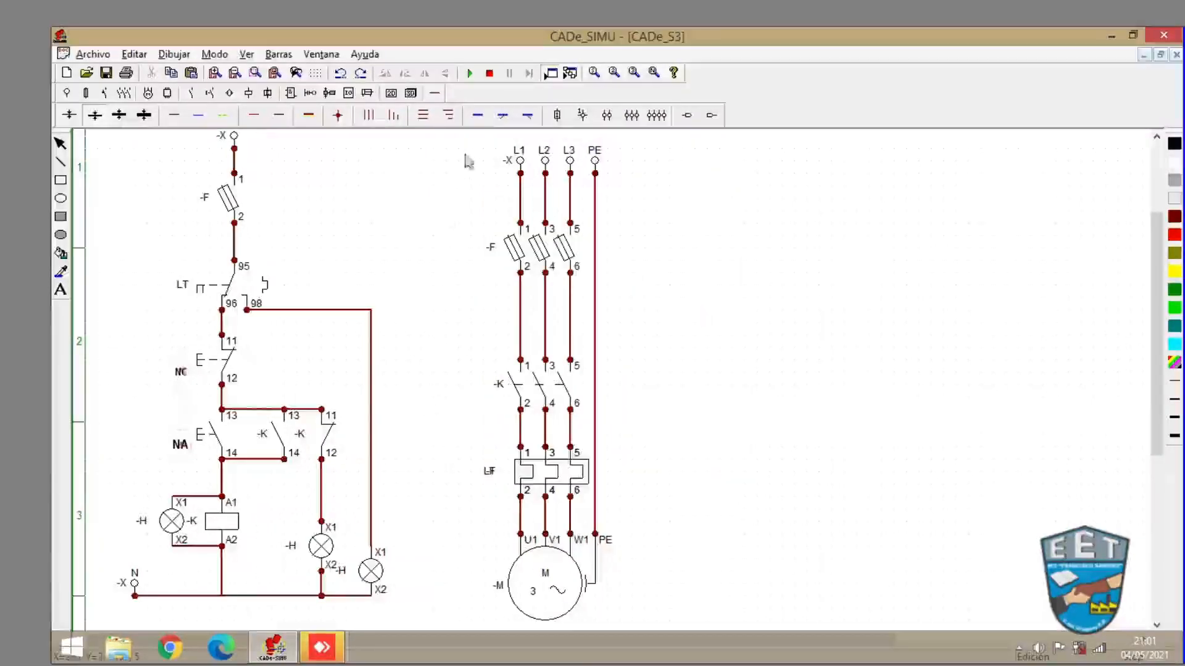
- Run the simulation, switch on the fuse, start the motor with NA, then trip the thermal relay
left_click(470, 74)
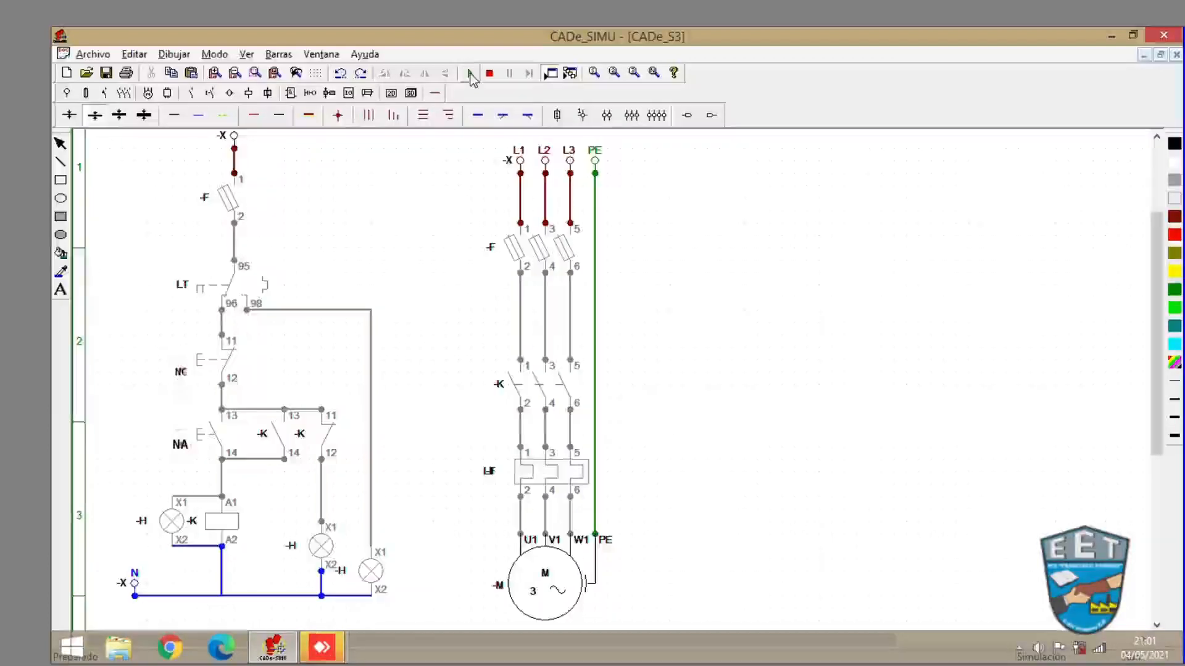
left_click(234, 202)
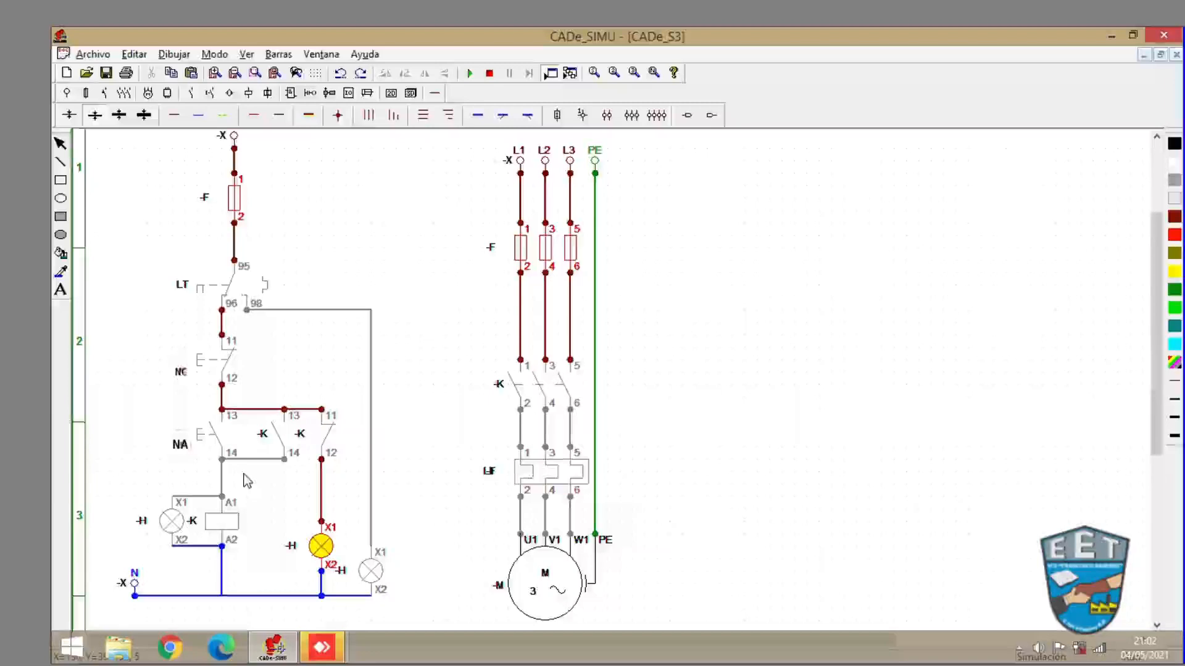
left_click(196, 439)
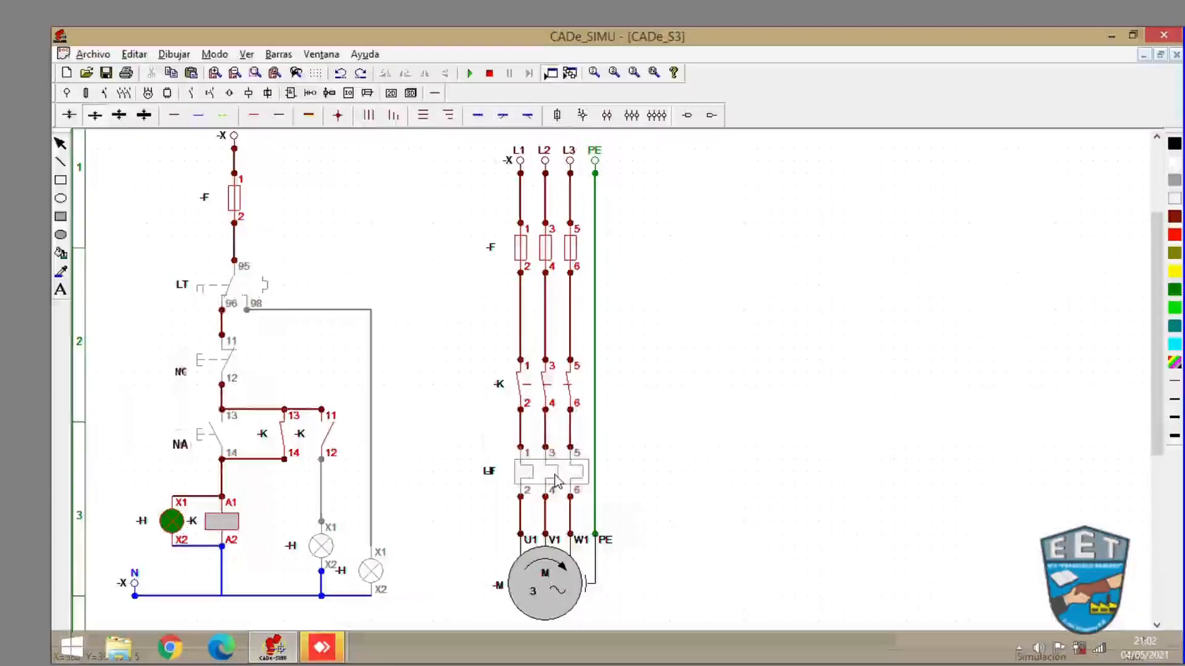
left_click(558, 479)
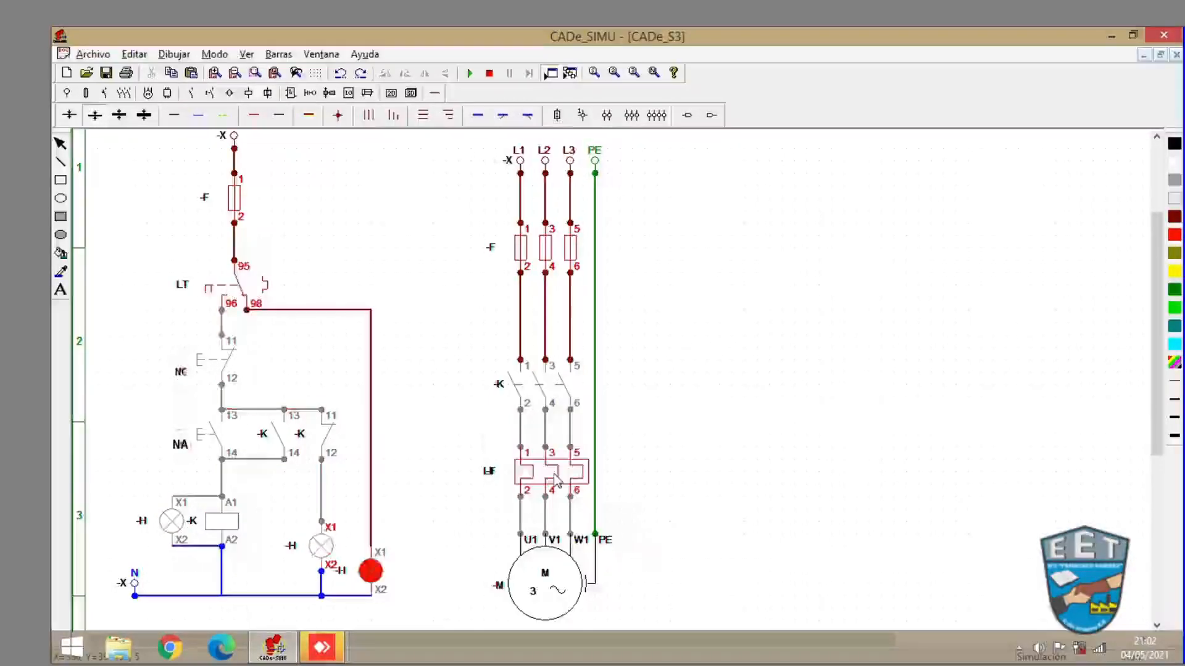
left_click(554, 477)
left_click(554, 480)
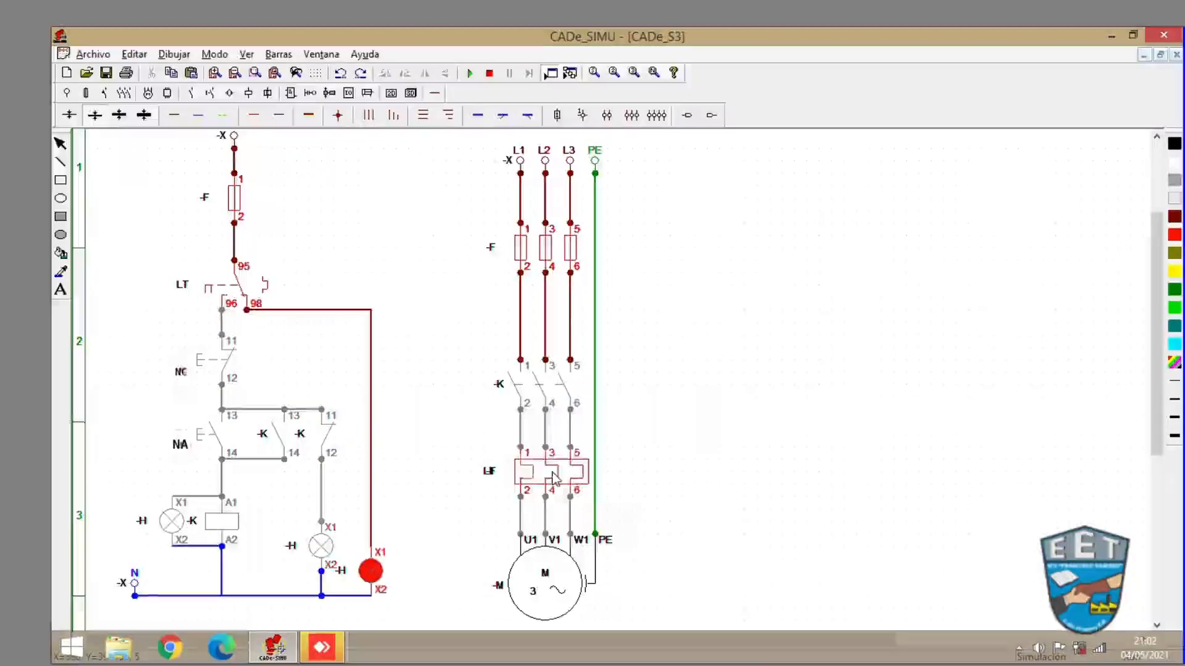